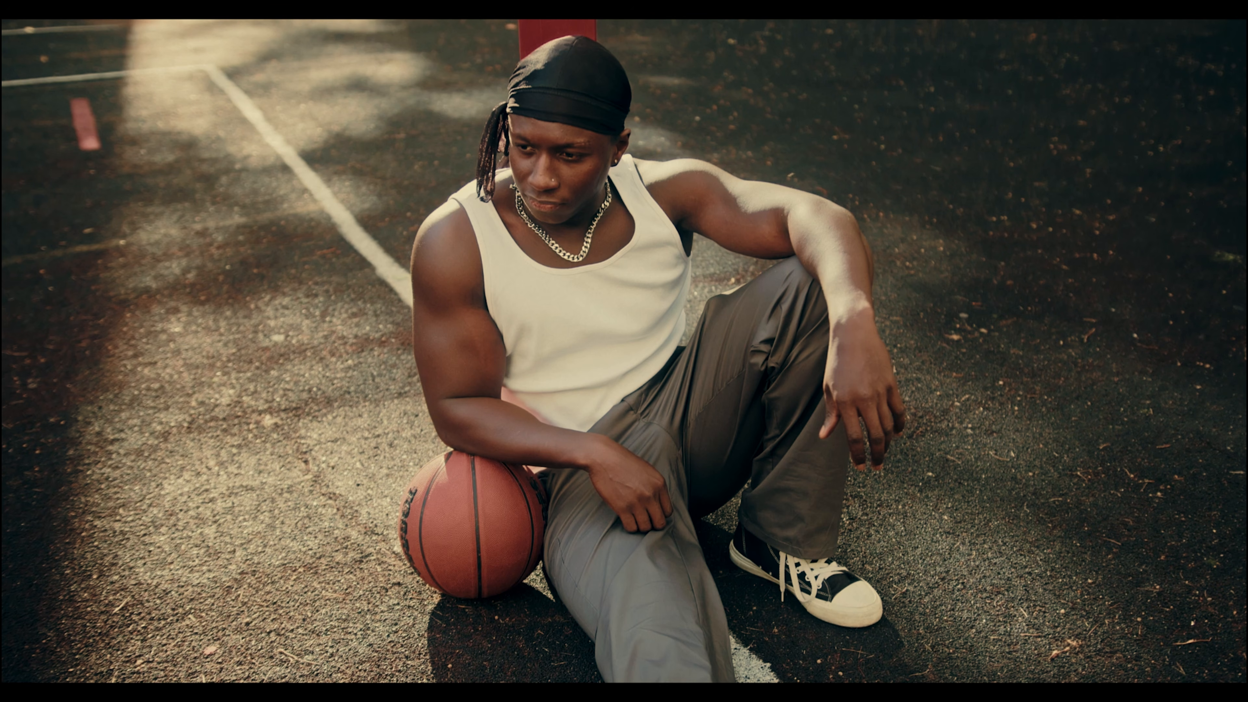
# Step: Disable and re-enable node 04 to compare the image with and without its adjustment
pyautogui.moveTo(441, 346)
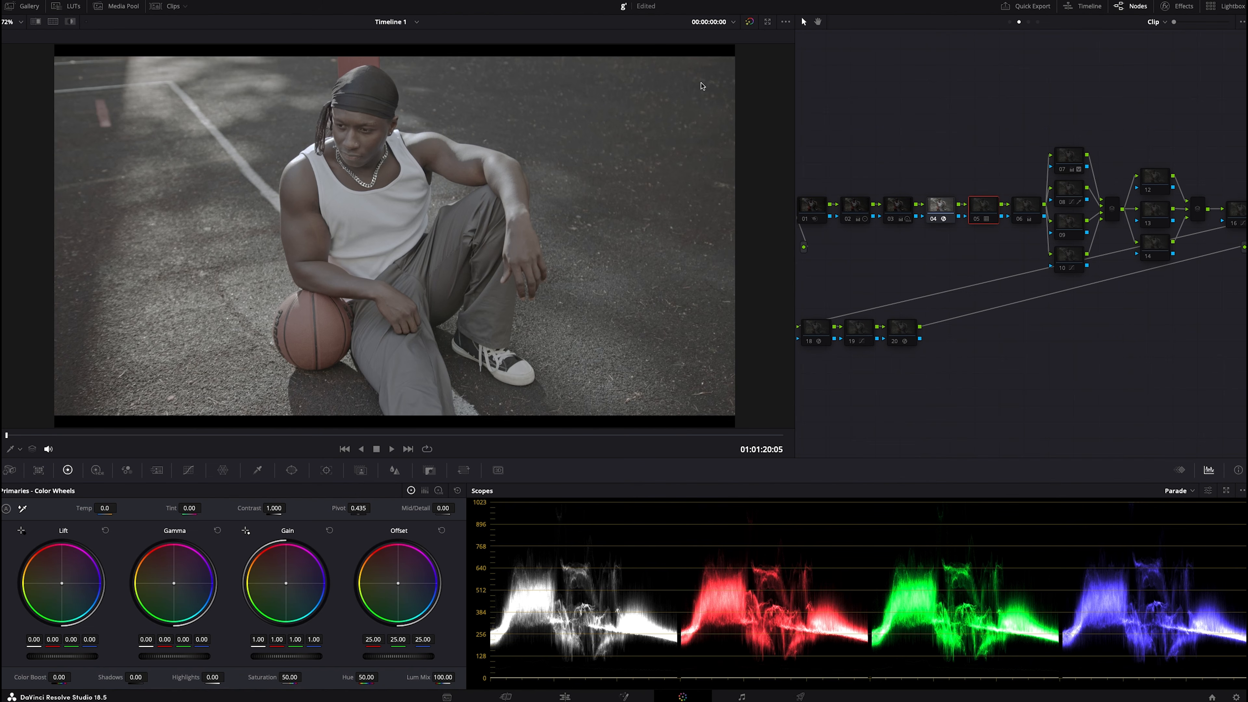
pyautogui.scroll(-5, 645, 236)
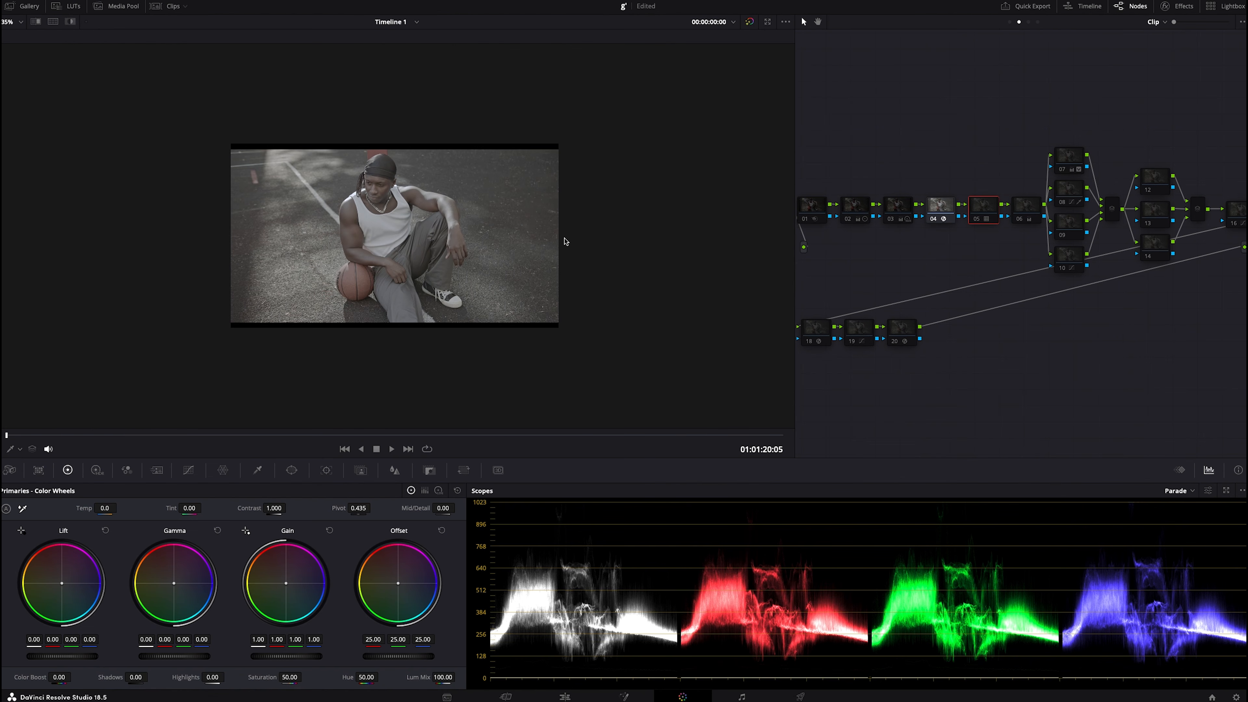
pyautogui.scroll(1, 565, 240)
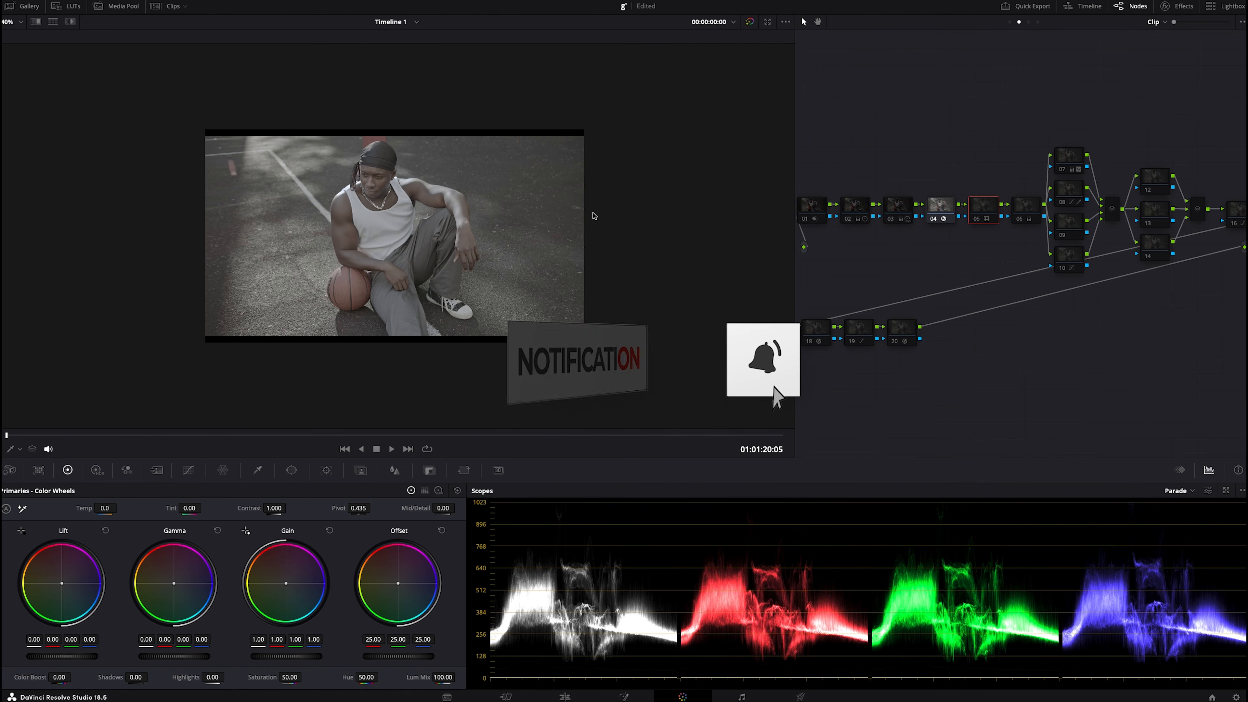
pyautogui.scroll(3, 594, 216)
pyautogui.moveTo(795, 131); pyautogui.dragTo(619, 134)
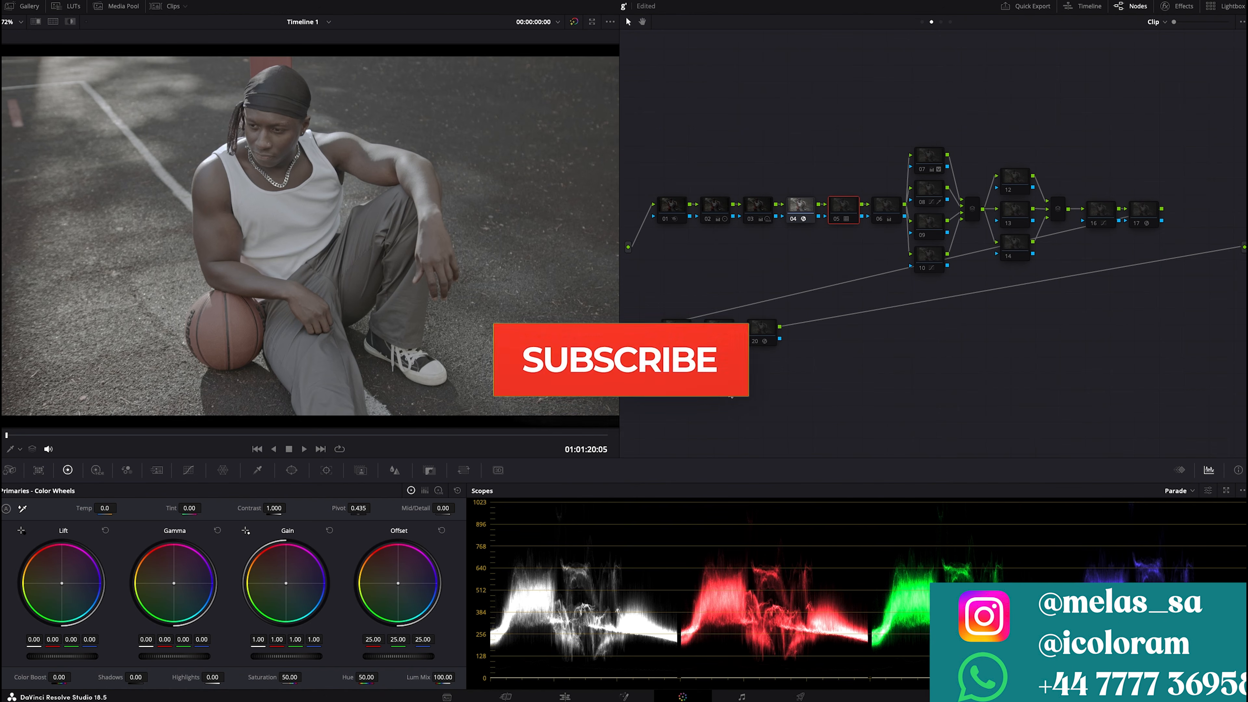
pyautogui.click(791, 208)
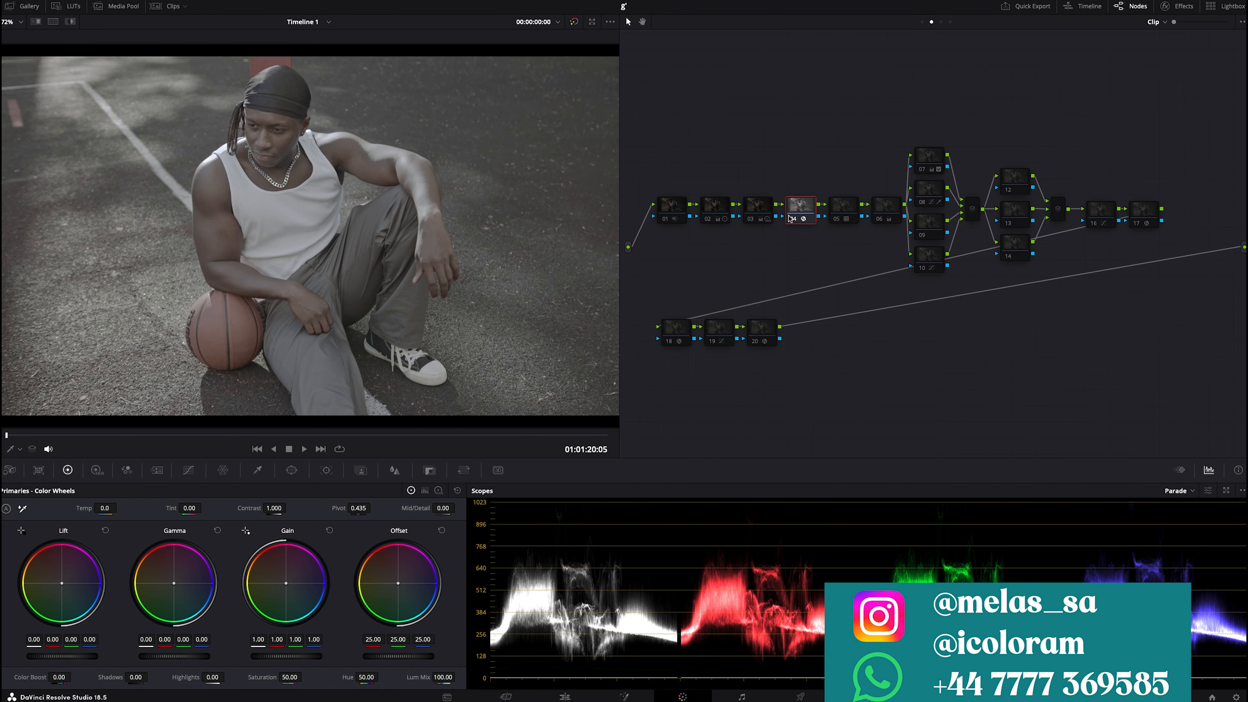
pyautogui.click(792, 220)
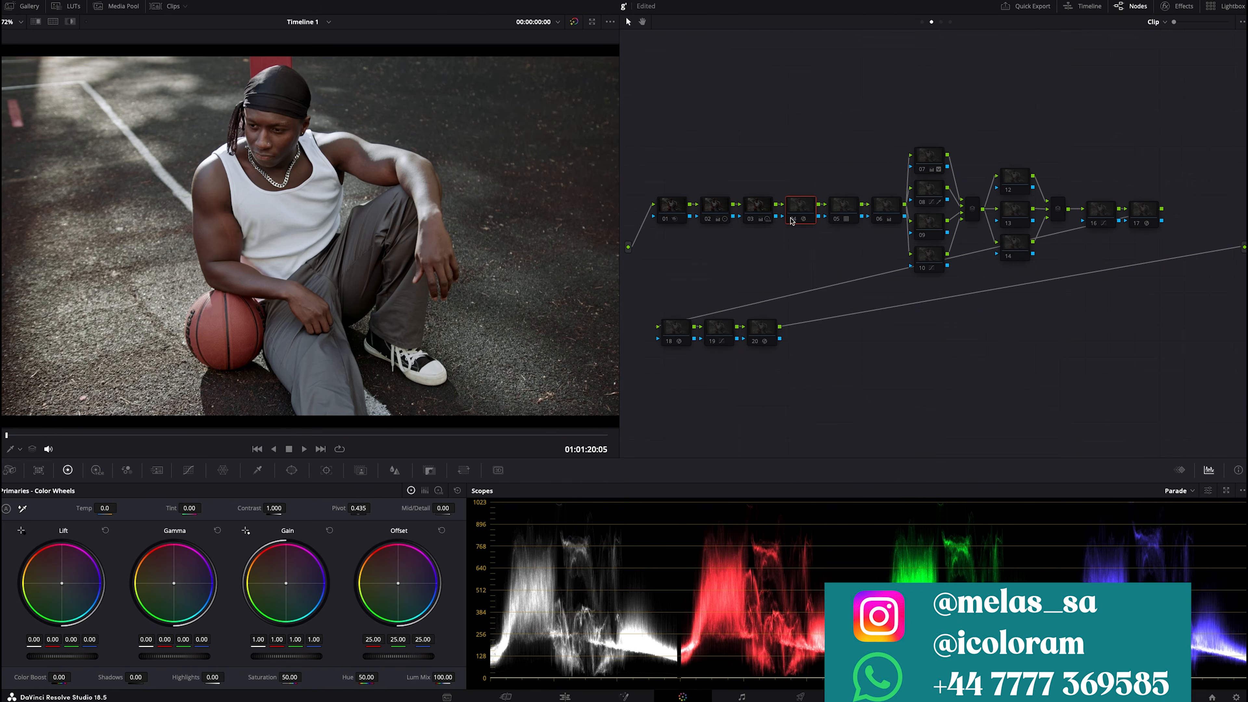
pyautogui.click(792, 220)
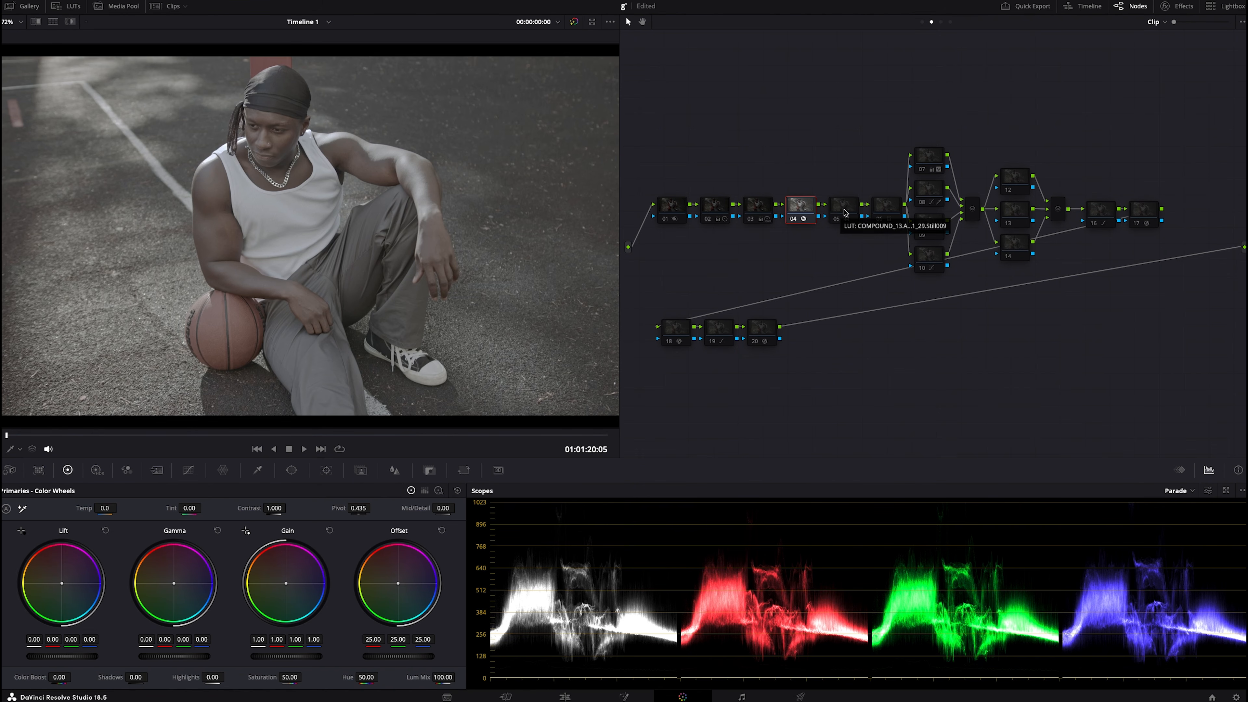
# Step: Enable the LUT on node 05 and toggle the whole grade in full screen to compare before and after
pyautogui.click(845, 211)
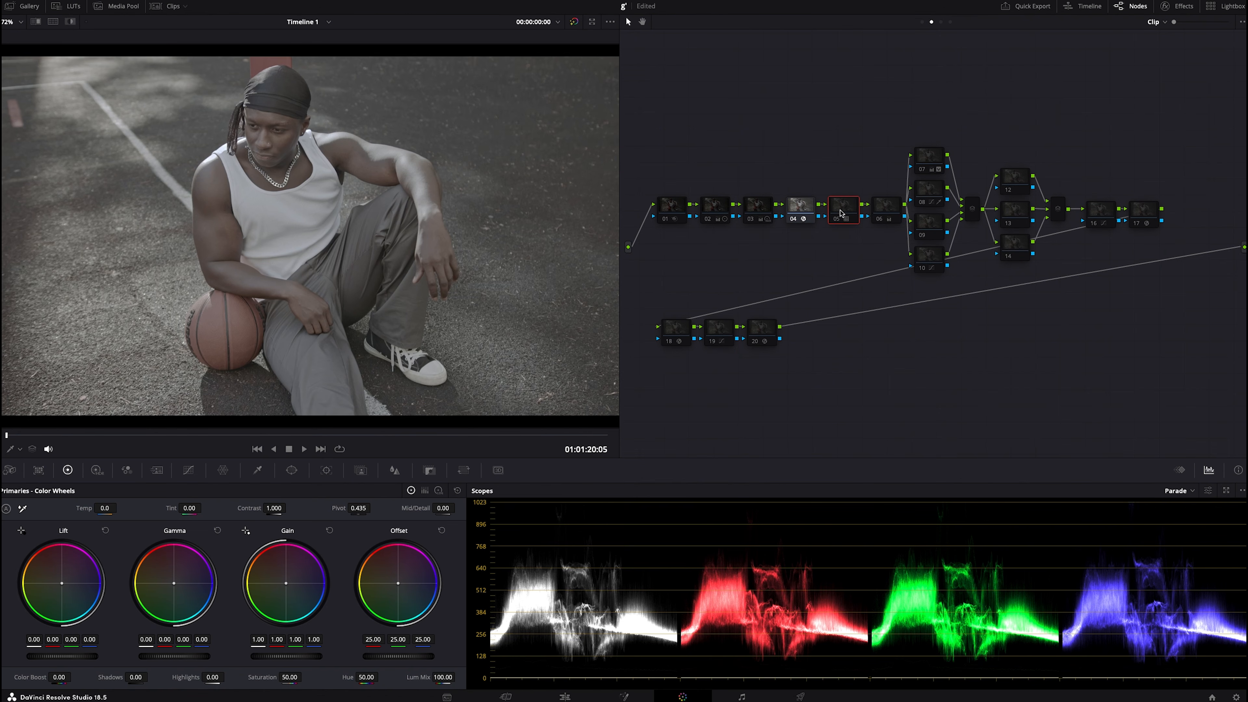
pyautogui.moveTo(838, 219)
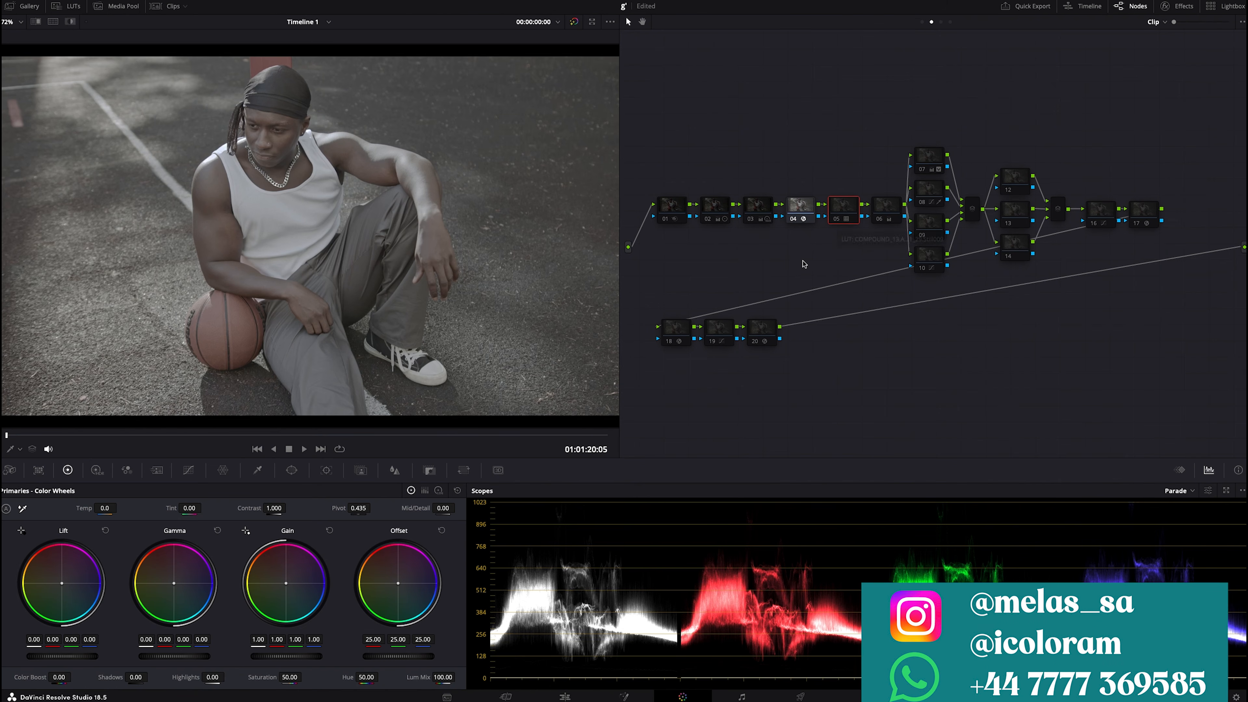
pyautogui.click(837, 220)
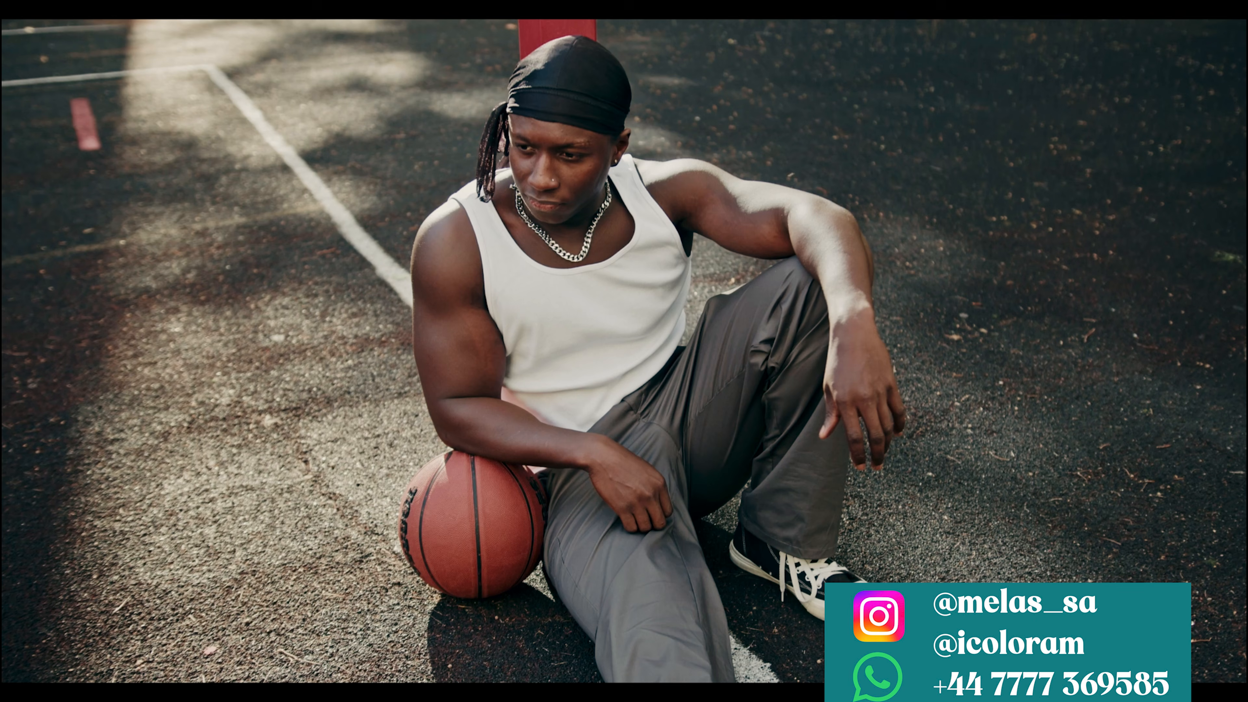
pyautogui.hotkey('shift', 'd')
pyautogui.hotkey('shift', 'd')
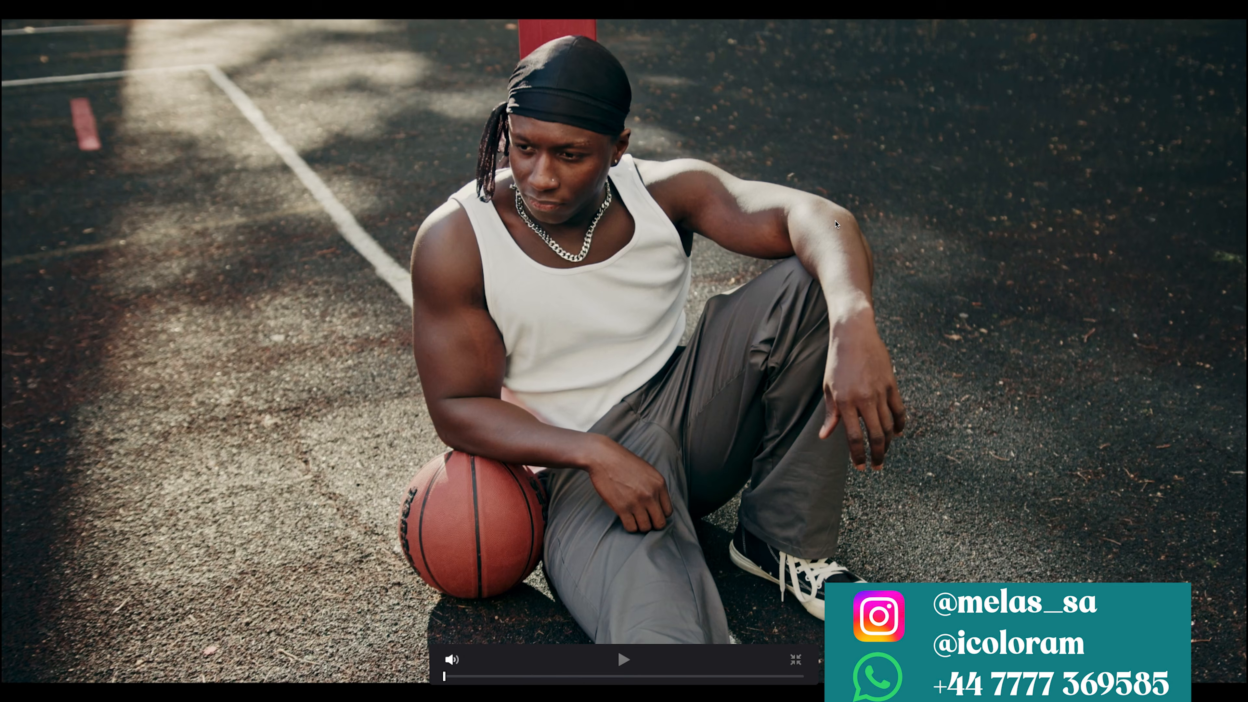
pyautogui.hotkey('shift', 'd')
pyautogui.hotkey('shift', 'd')
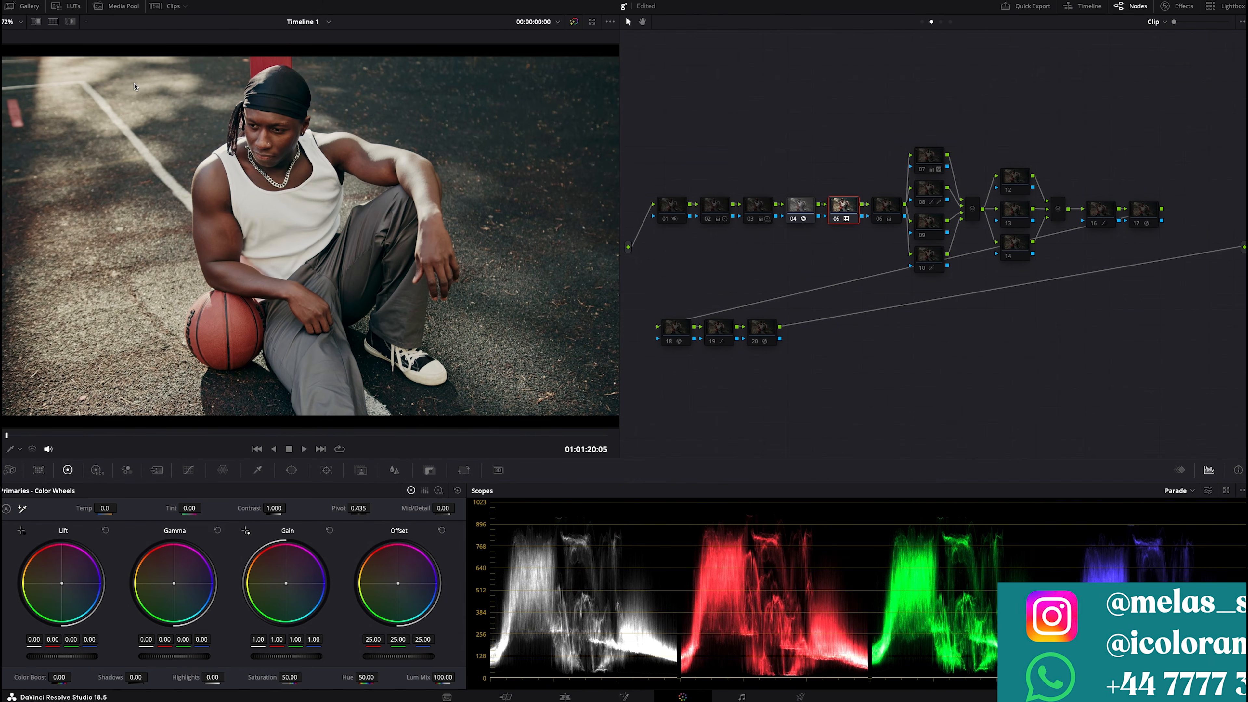
# Step: Show the LUT browser's arc folder, disable node 05 and add a separate test node after node 04
pyautogui.click(73, 6)
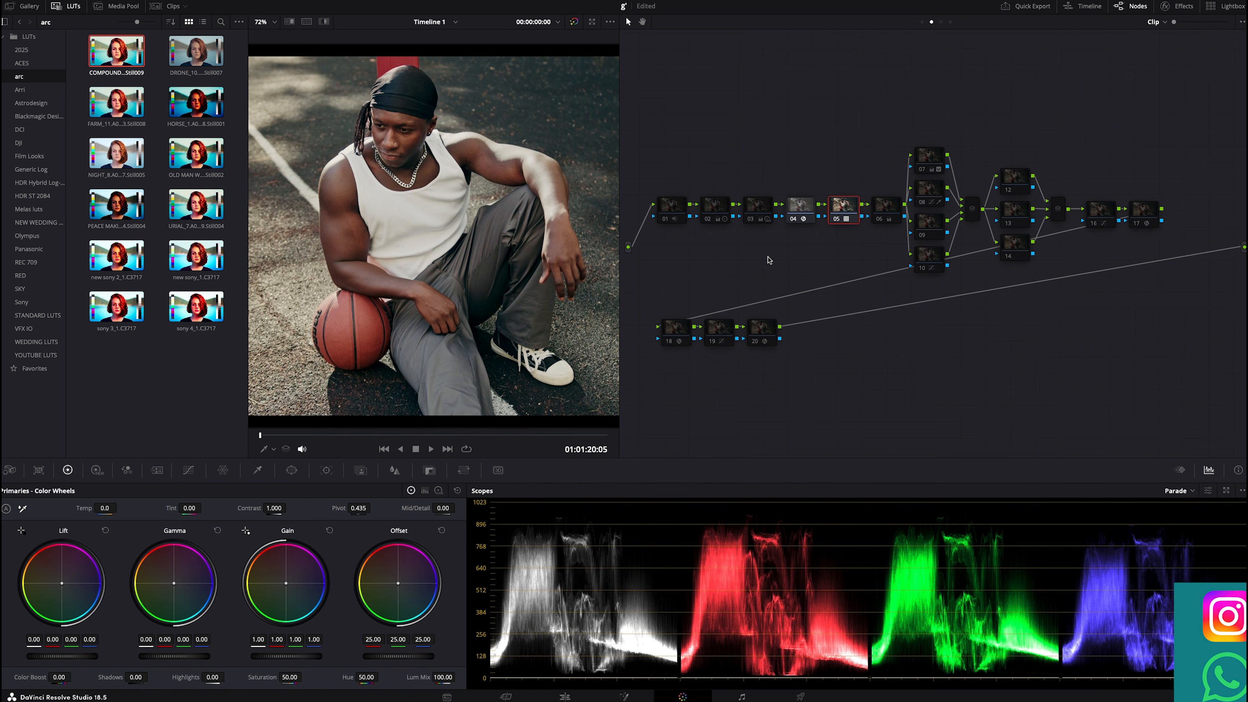
pyautogui.click(837, 218)
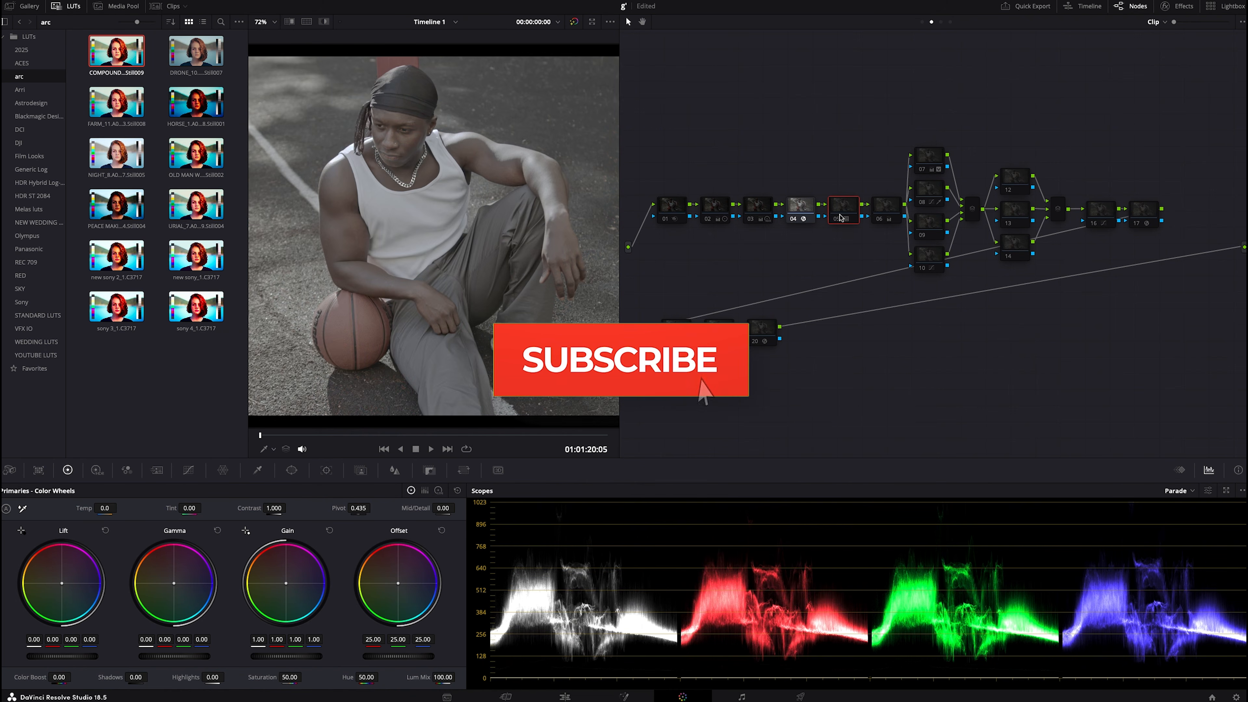
pyautogui.hotkey('shift', 's')
# Step: Try the sony 4_1, sony 3_1, new sony_1, new sony 2_1 and URIAL_7 LUTs on the test node
pyautogui.doubleClick(212, 308)
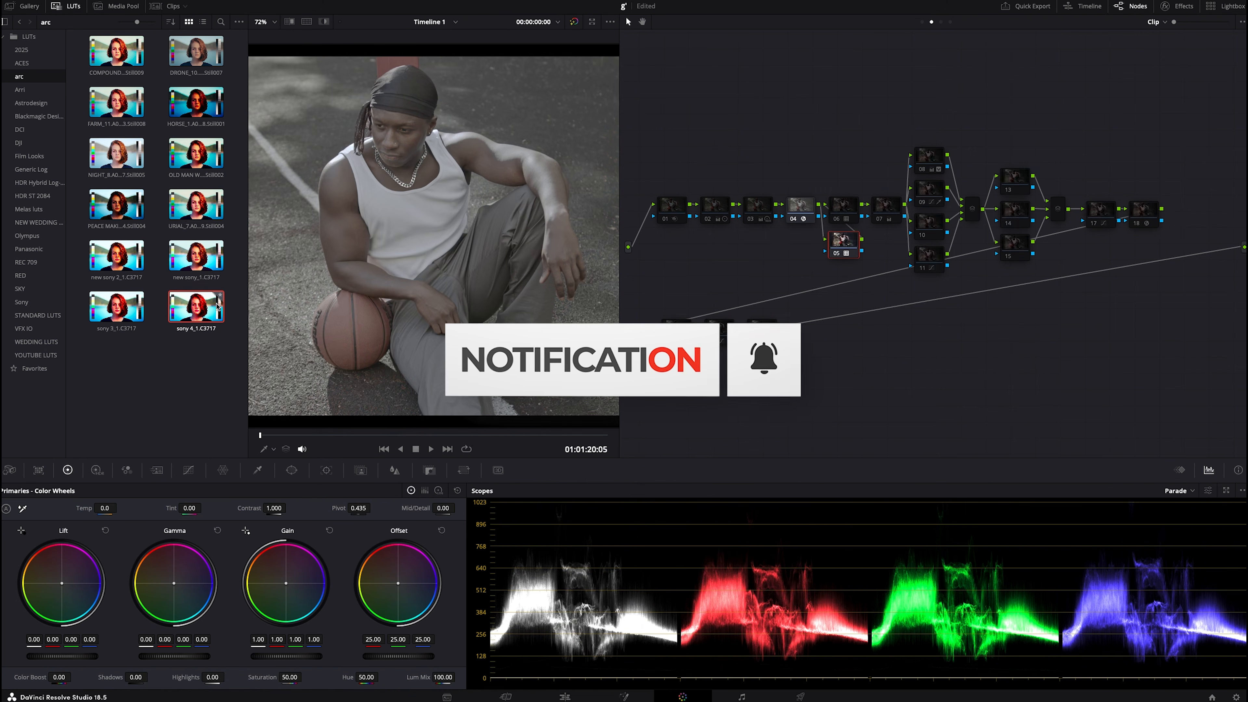
pyautogui.doubleClick(127, 308)
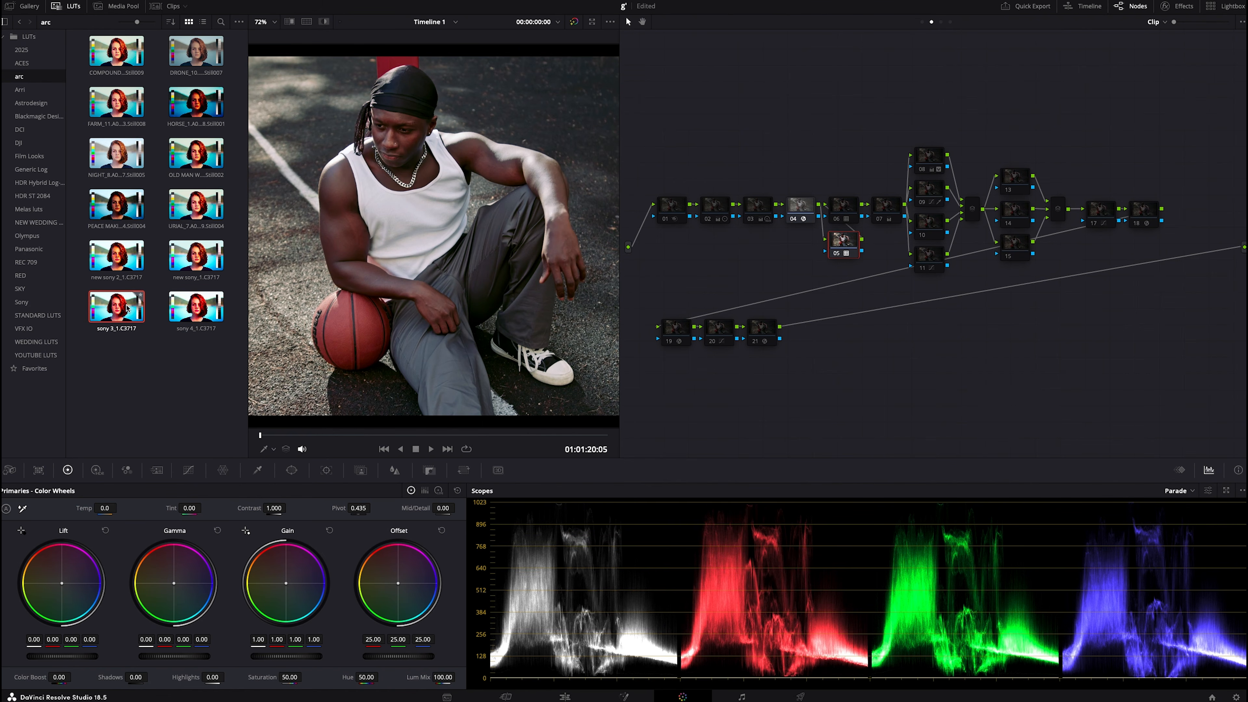
pyautogui.doubleClick(174, 256)
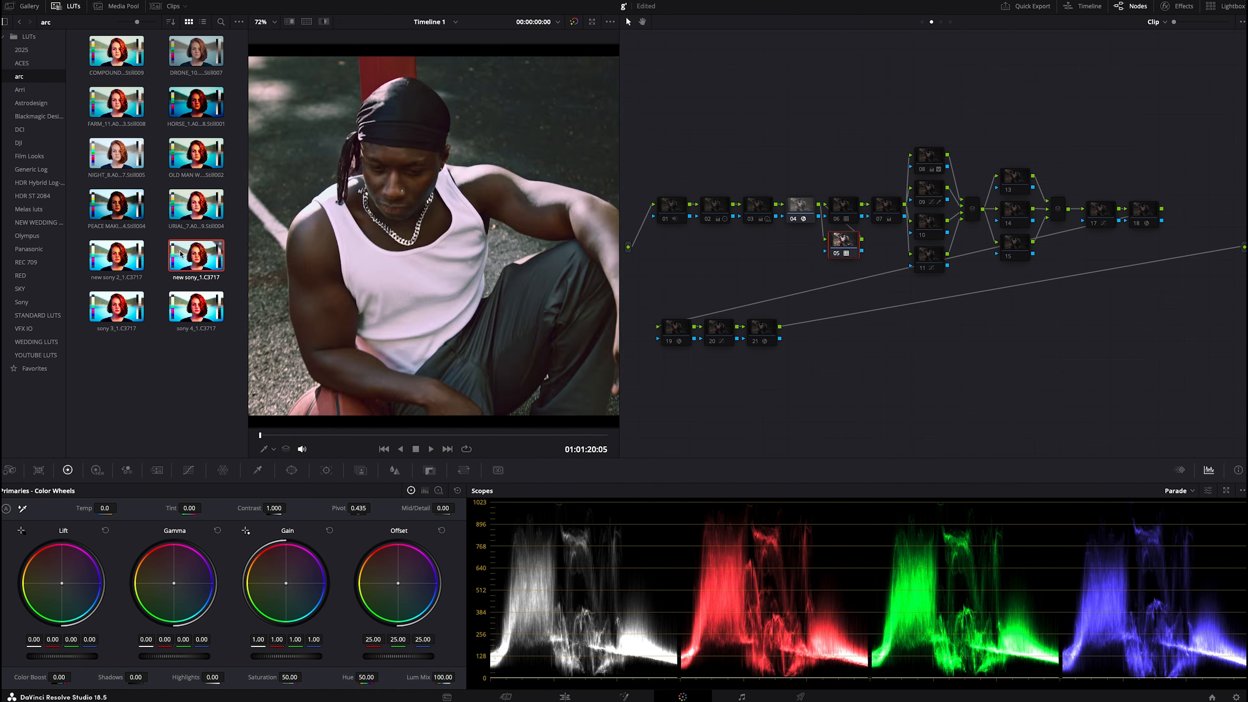
pyautogui.doubleClick(138, 263)
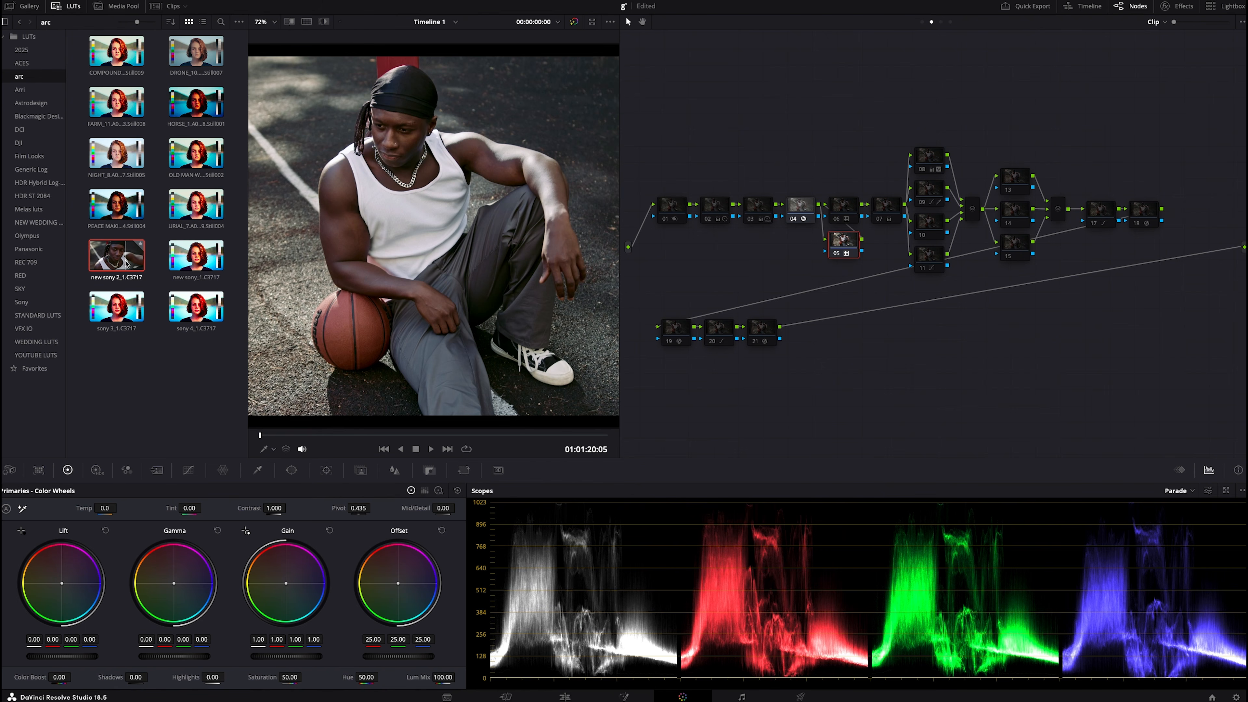
pyautogui.doubleClick(184, 203)
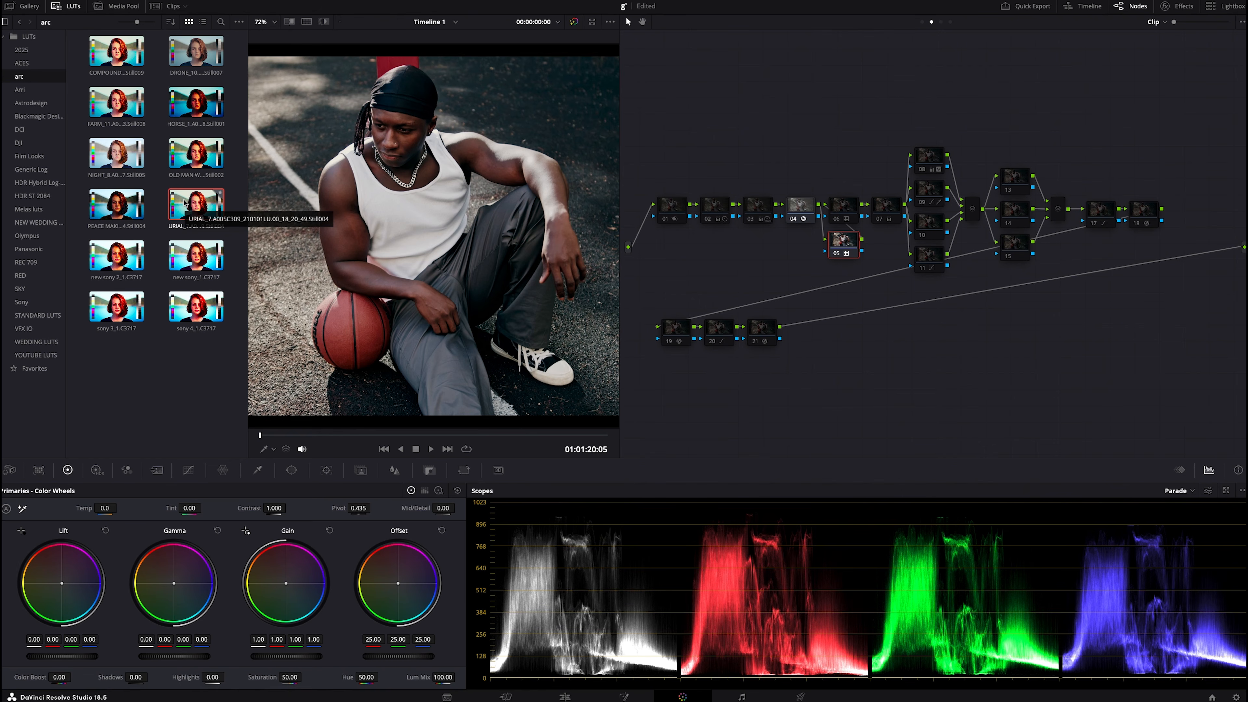
# Step: Try the PEACE MAKI LUT on the test node with Offset raised to 43.90, and reset the node's grade
pyautogui.doubleClick(117, 204)
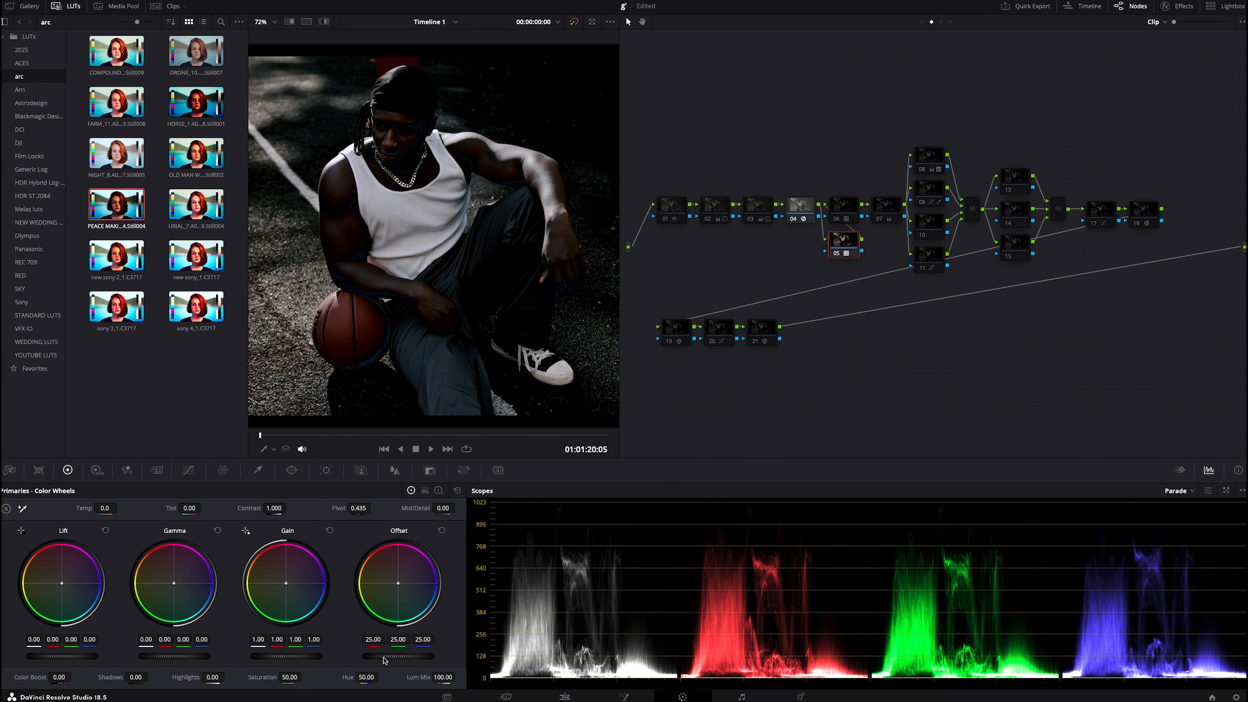
pyautogui.moveTo(399, 656); pyautogui.dragTo(452, 656)
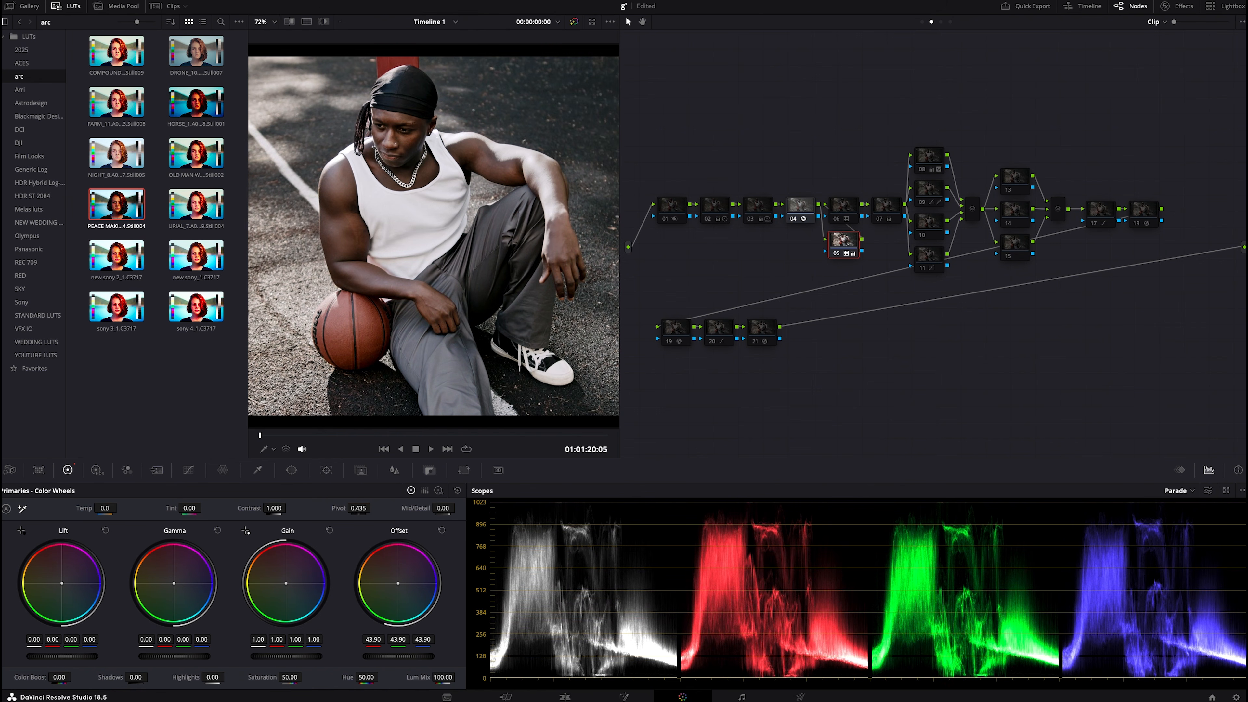
pyautogui.rightClick(852, 233)
pyautogui.click(877, 244)
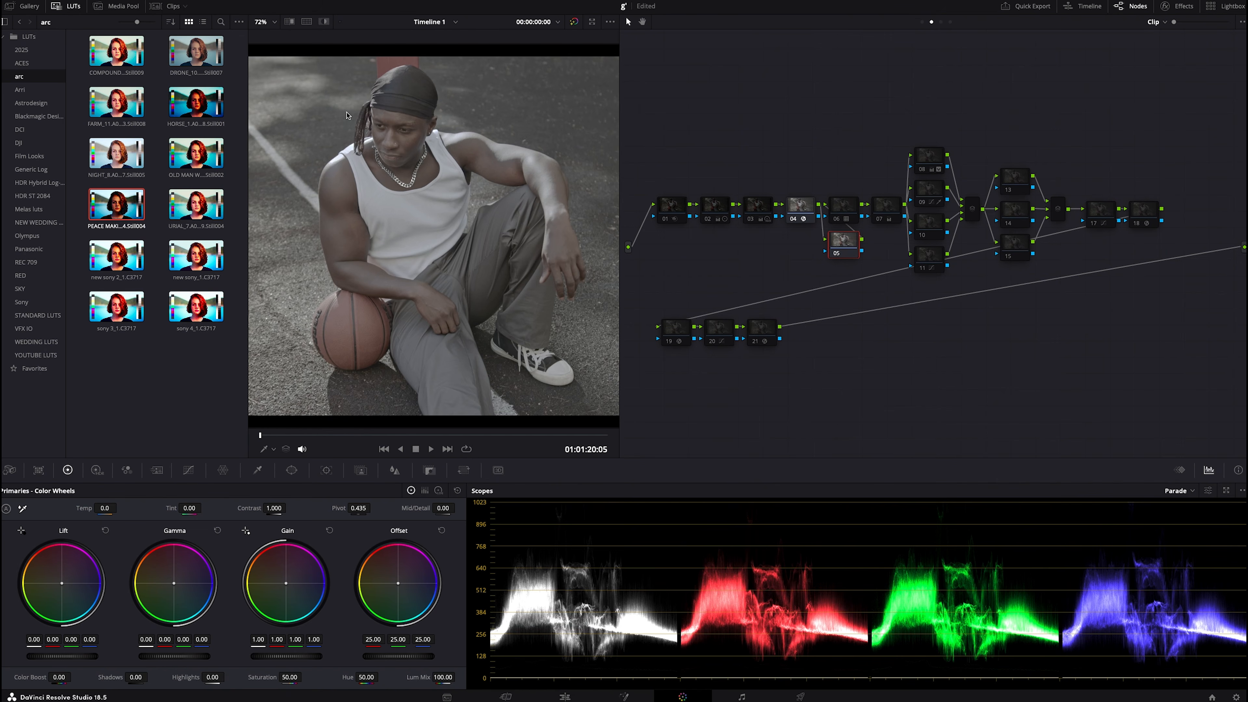
# Step: Try the OLD MAN W and FARM_11 LUTs on the test node, and delete that node
pyautogui.doubleClick(185, 165)
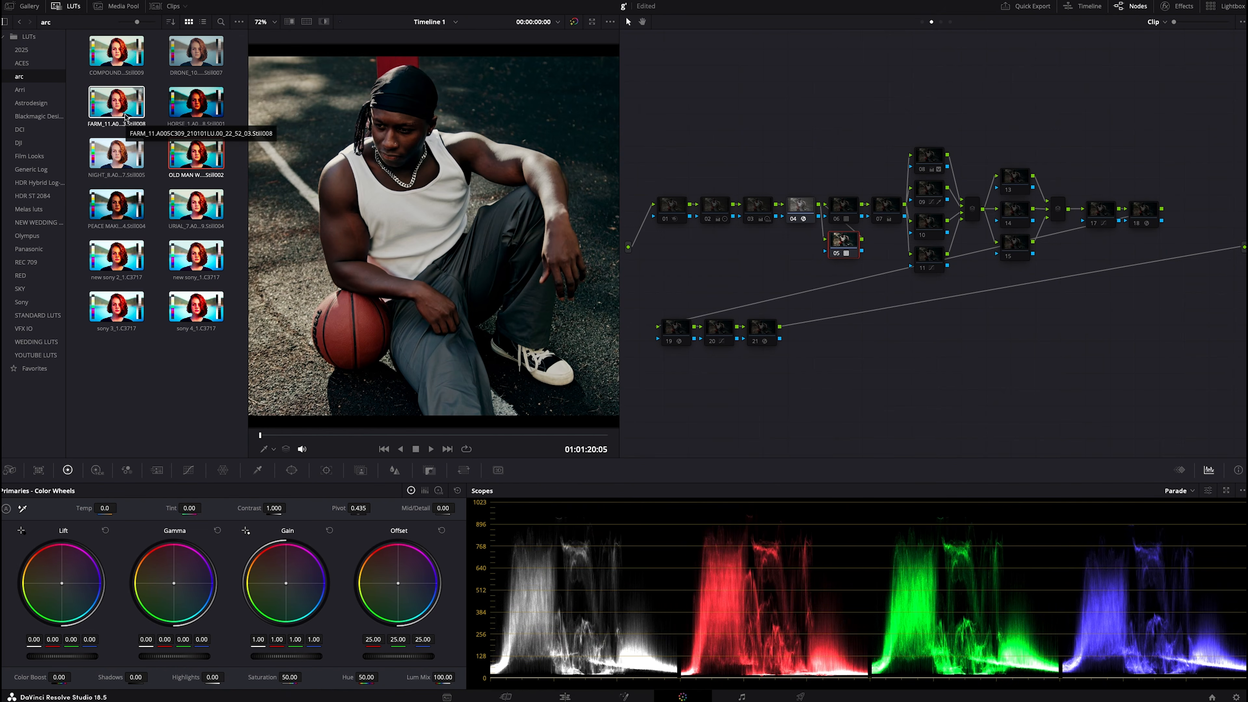
pyautogui.doubleClick(125, 114)
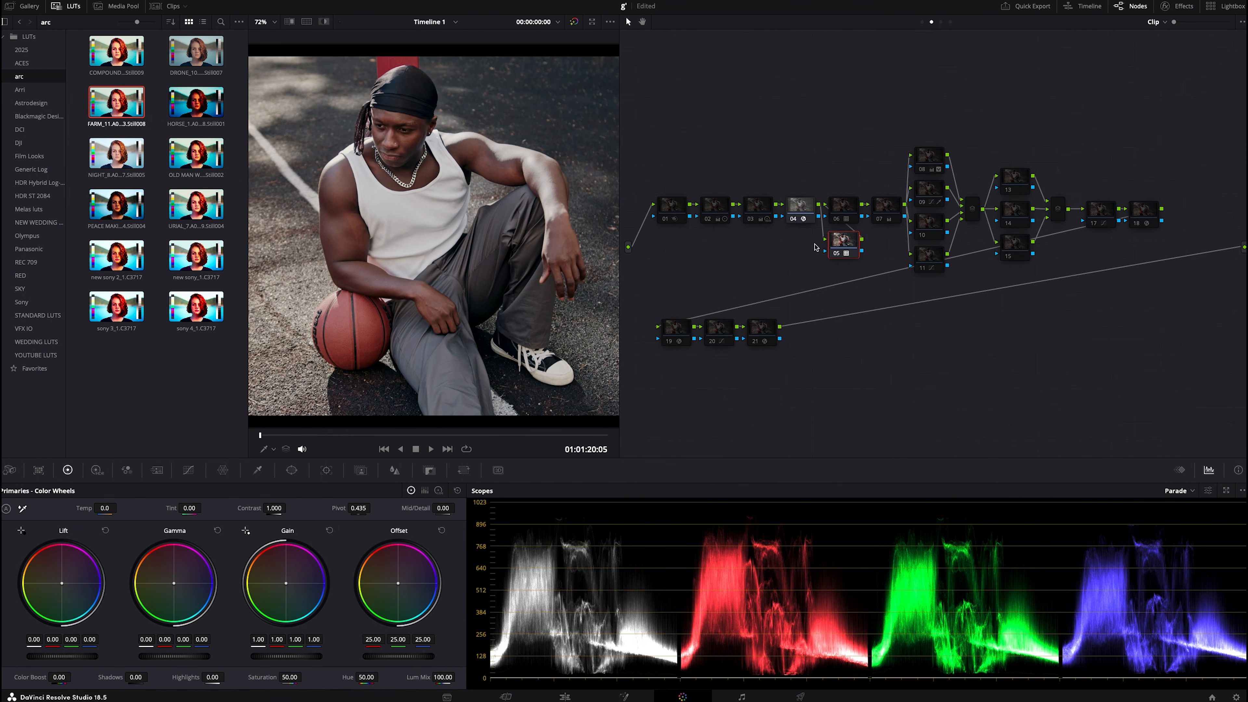
pyautogui.press('Delete')
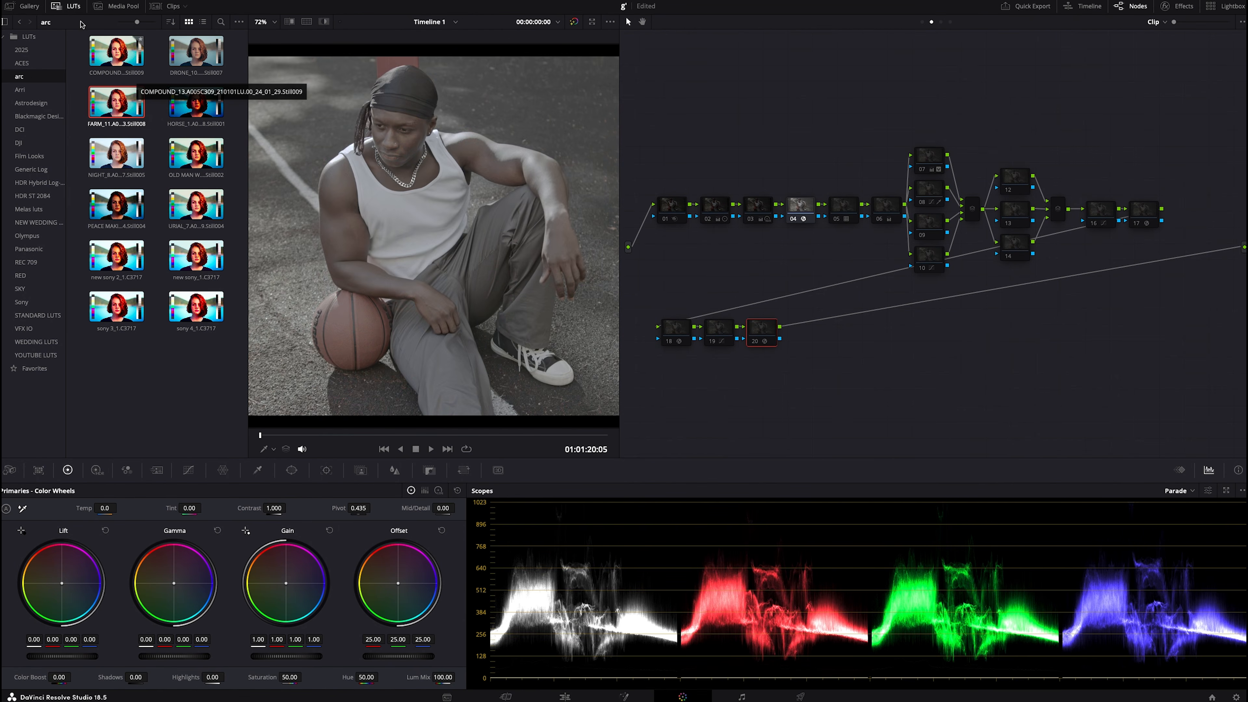
pyautogui.click(74, 7)
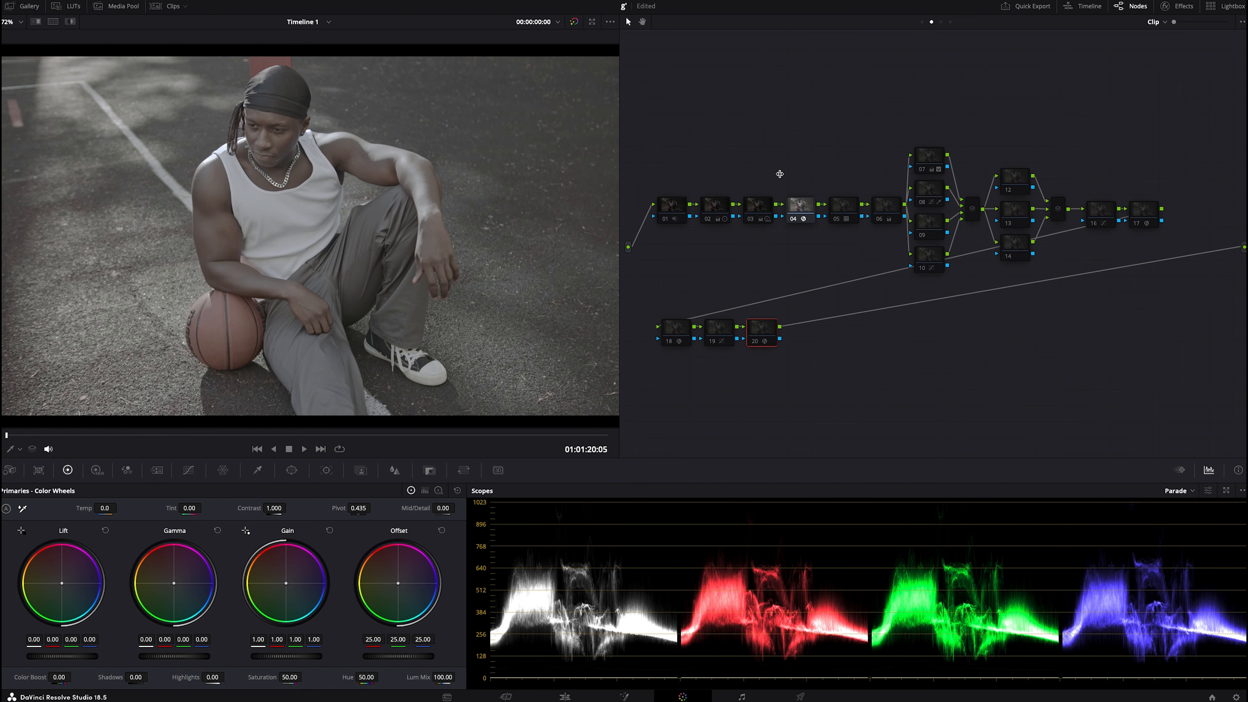
# Step: Enable node 05 to apply its COMPOUND_13 LUT to the clip, viewed in an enlarged viewer
pyautogui.moveTo(620, 152); pyautogui.dragTo(842, 197)
pyautogui.scroll(1, 495, 179)
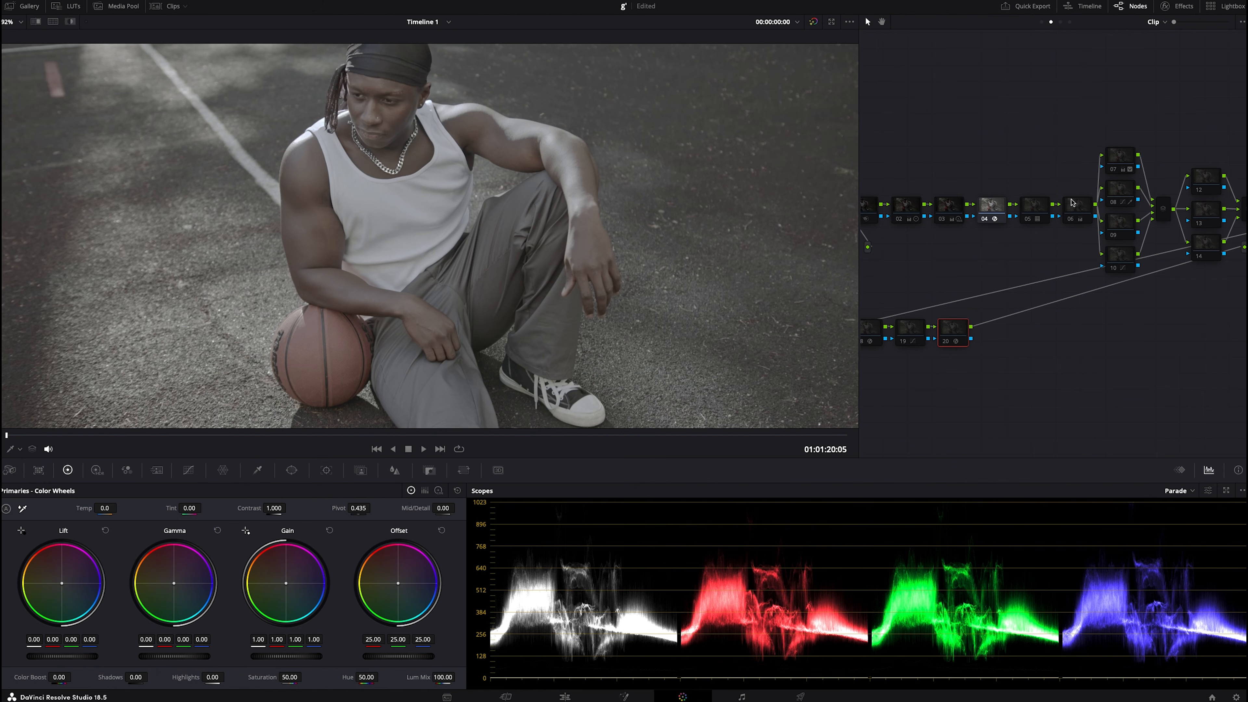
pyautogui.click(1044, 212)
pyautogui.click(1027, 222)
pyautogui.scroll(-5, 450, 196)
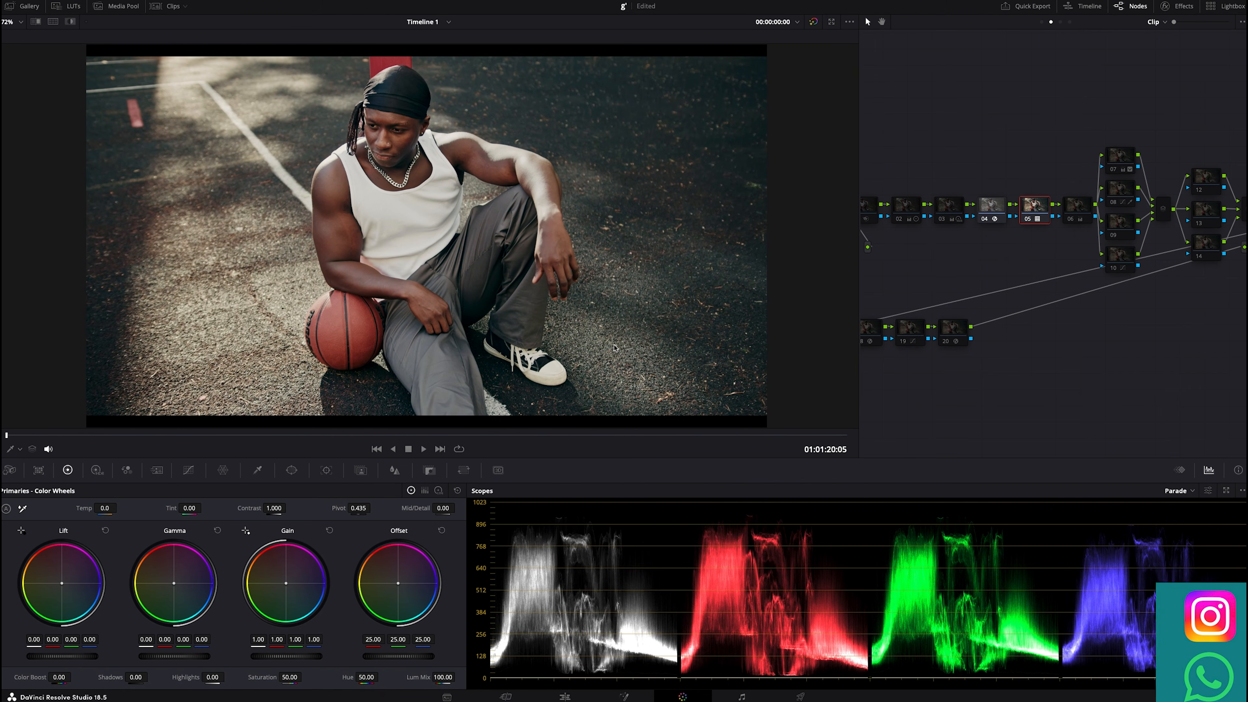
# Step: Enable node 02 and toggle it off and on to compare its color adjustment up close on the man's face
pyautogui.click(910, 210)
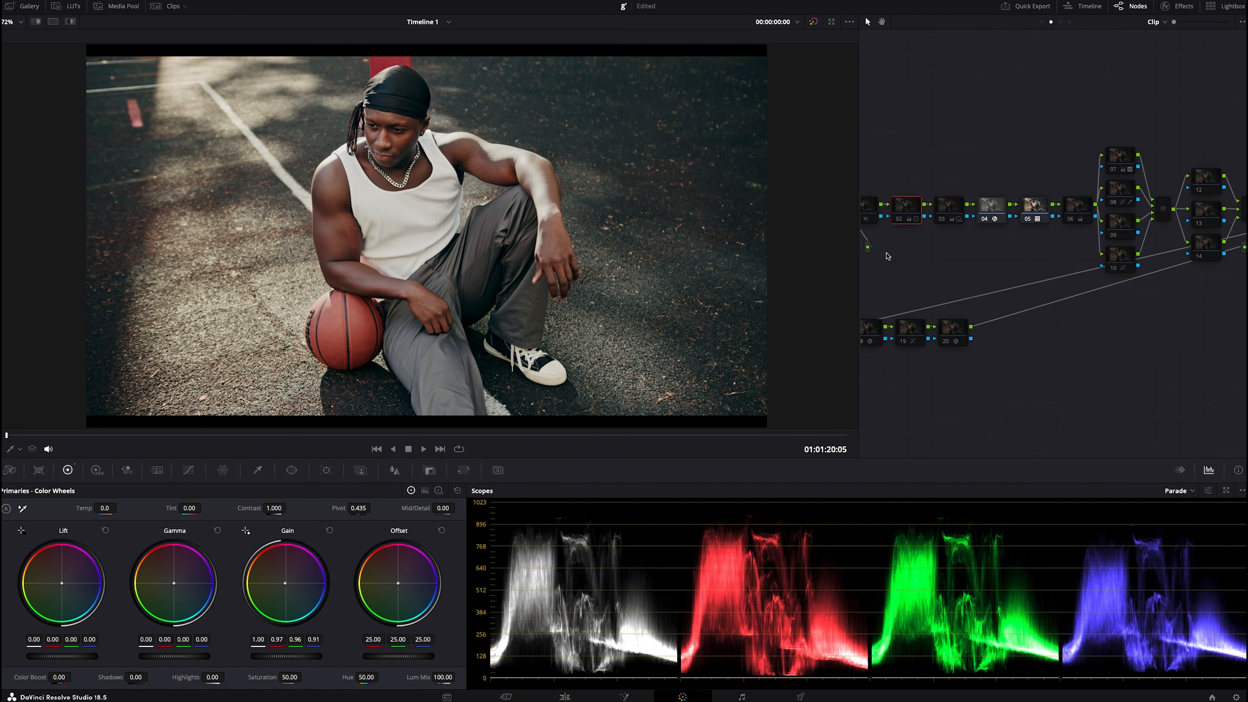
pyautogui.click(899, 223)
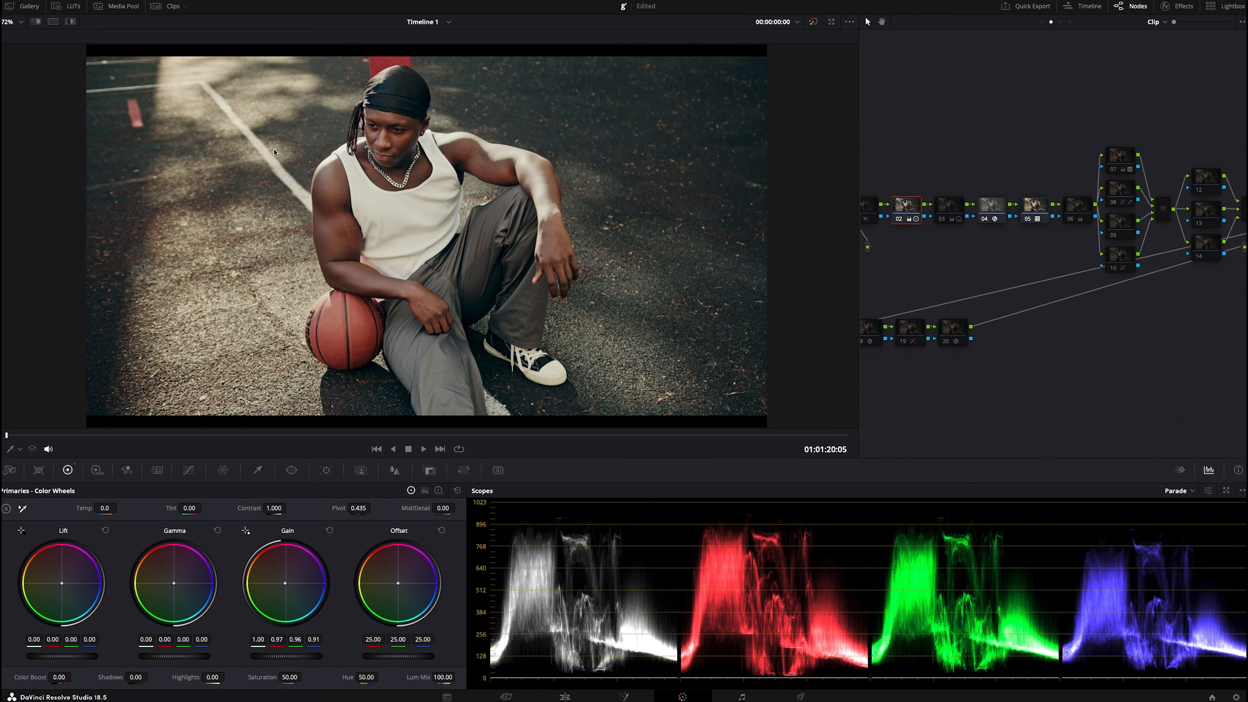
pyautogui.scroll(3, 274, 152)
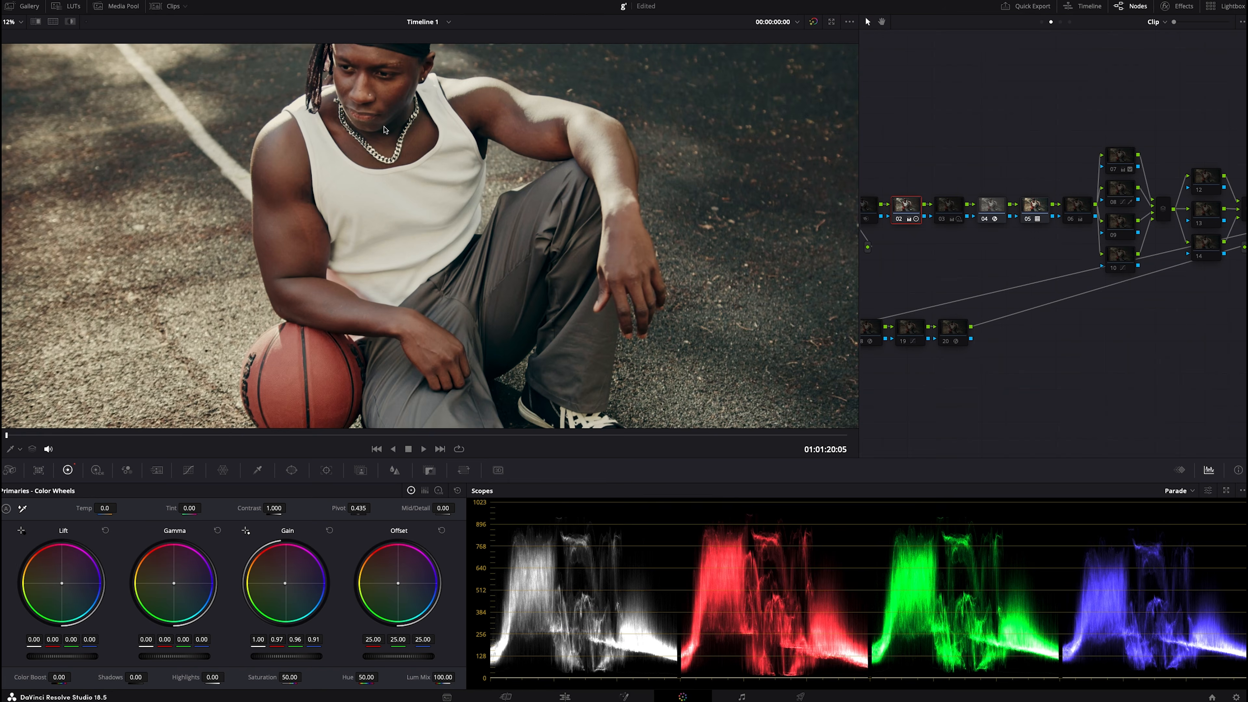
pyautogui.scroll(2, 385, 129)
pyautogui.click(881, 21)
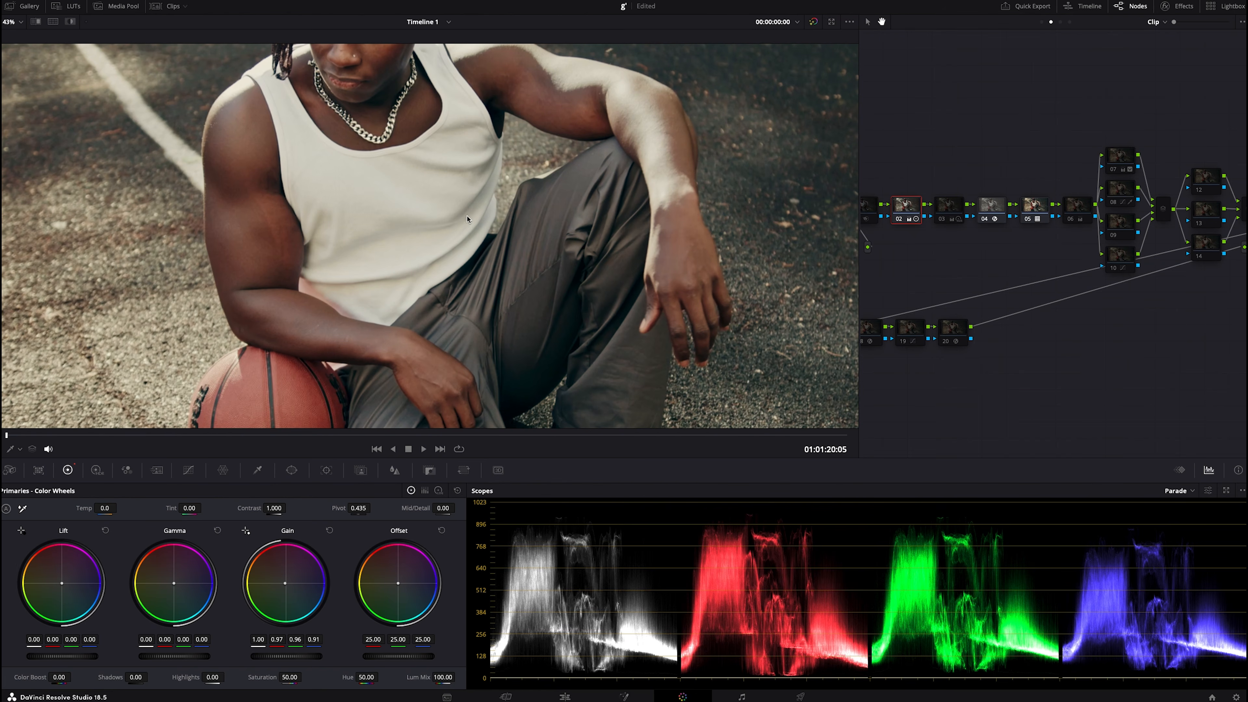
pyautogui.moveTo(467, 219); pyautogui.dragTo(481, 461)
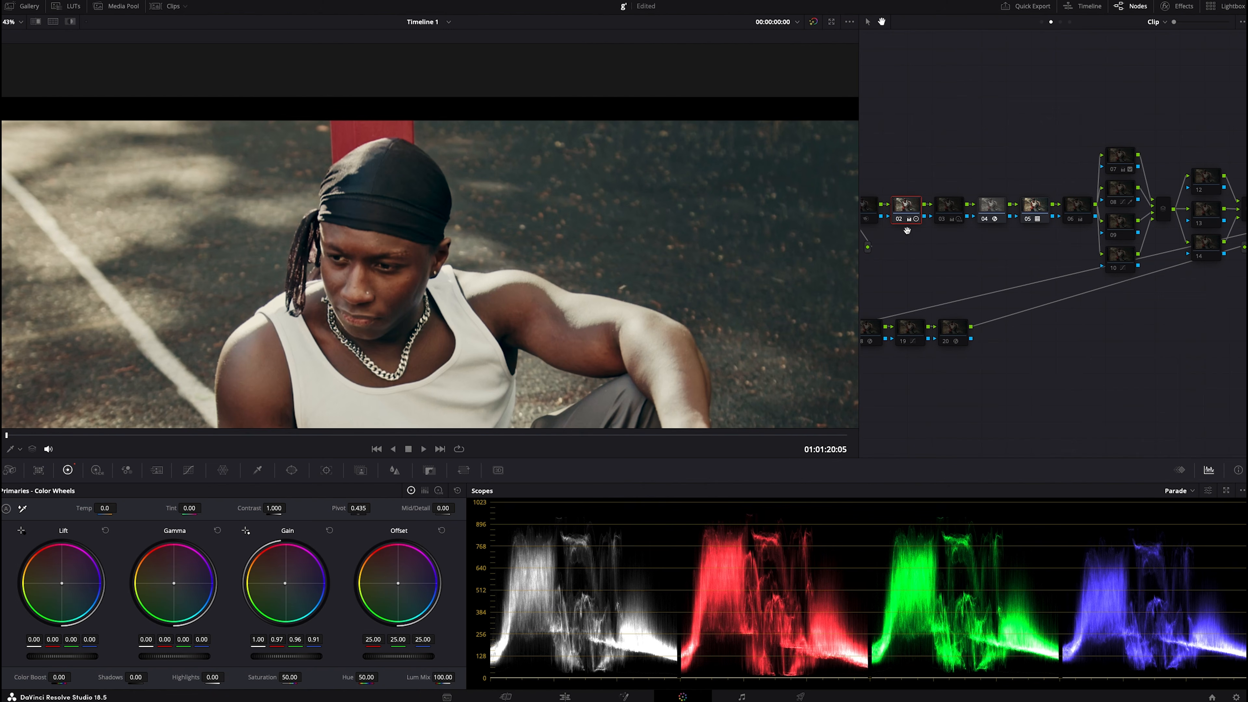
pyautogui.click(899, 218)
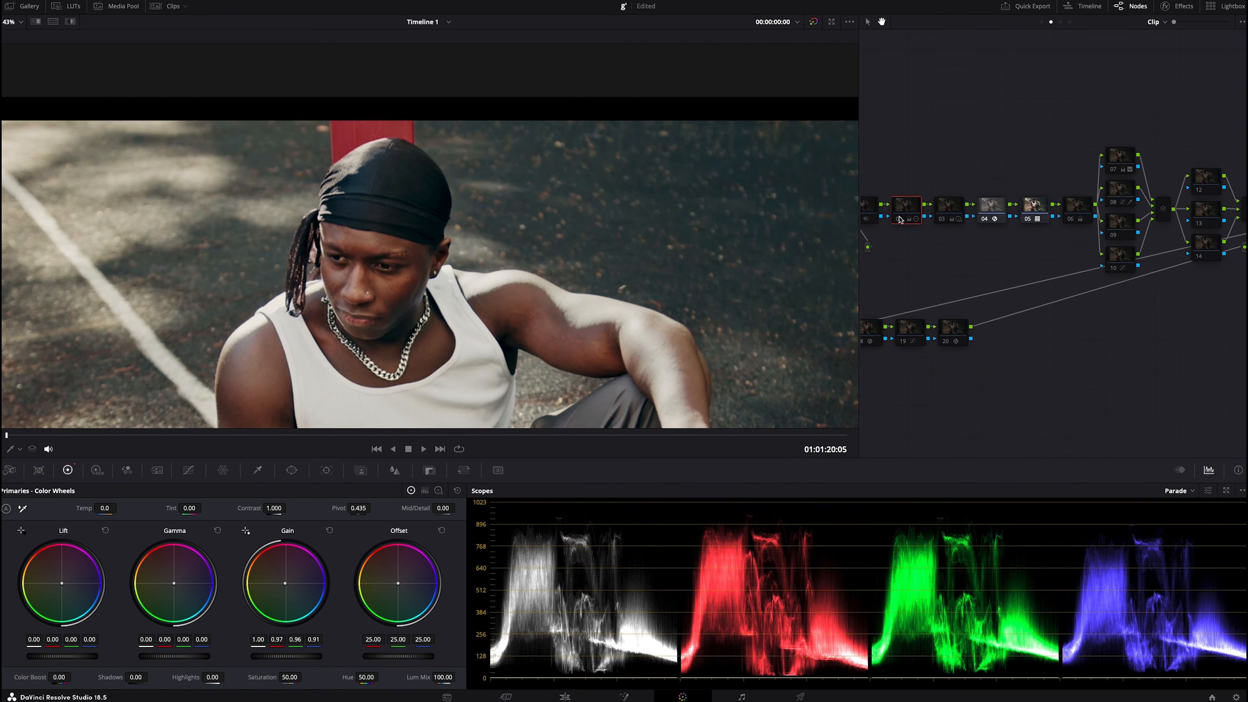
pyautogui.click(900, 217)
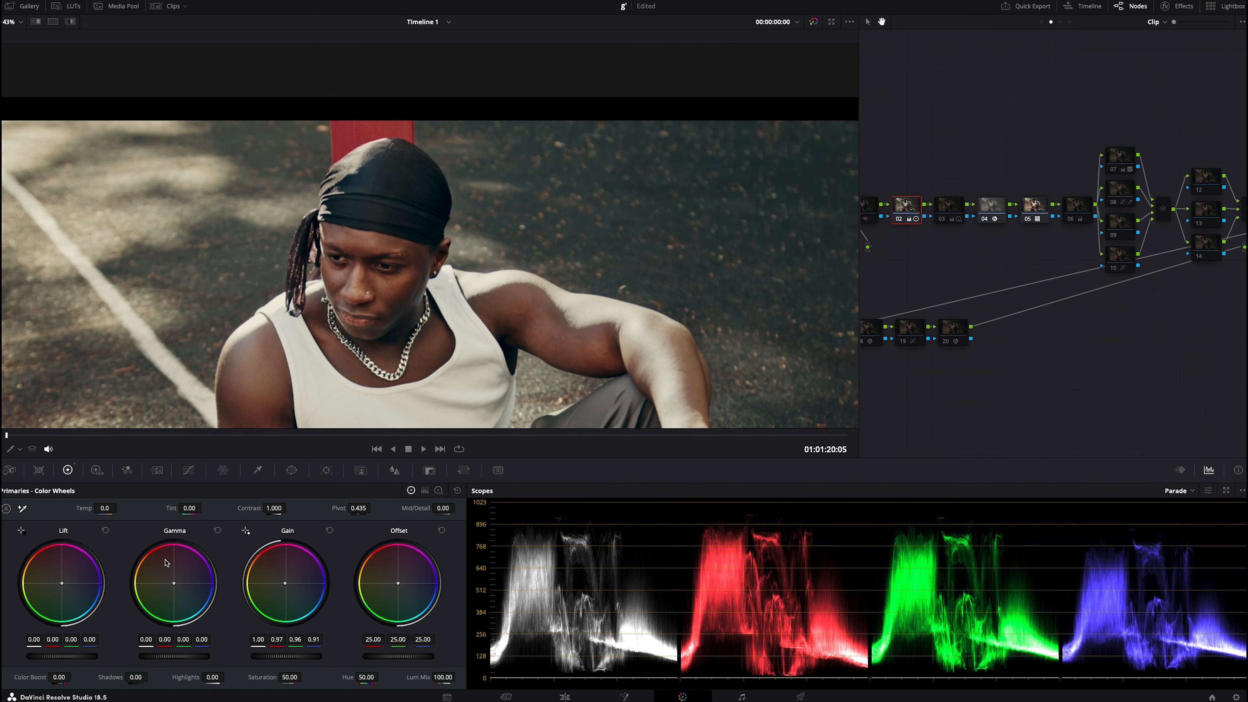
# Step: Check node 02's Log wheels, then enable node 03 and toggle it to compare its effect on the man's face
pyautogui.click(438, 490)
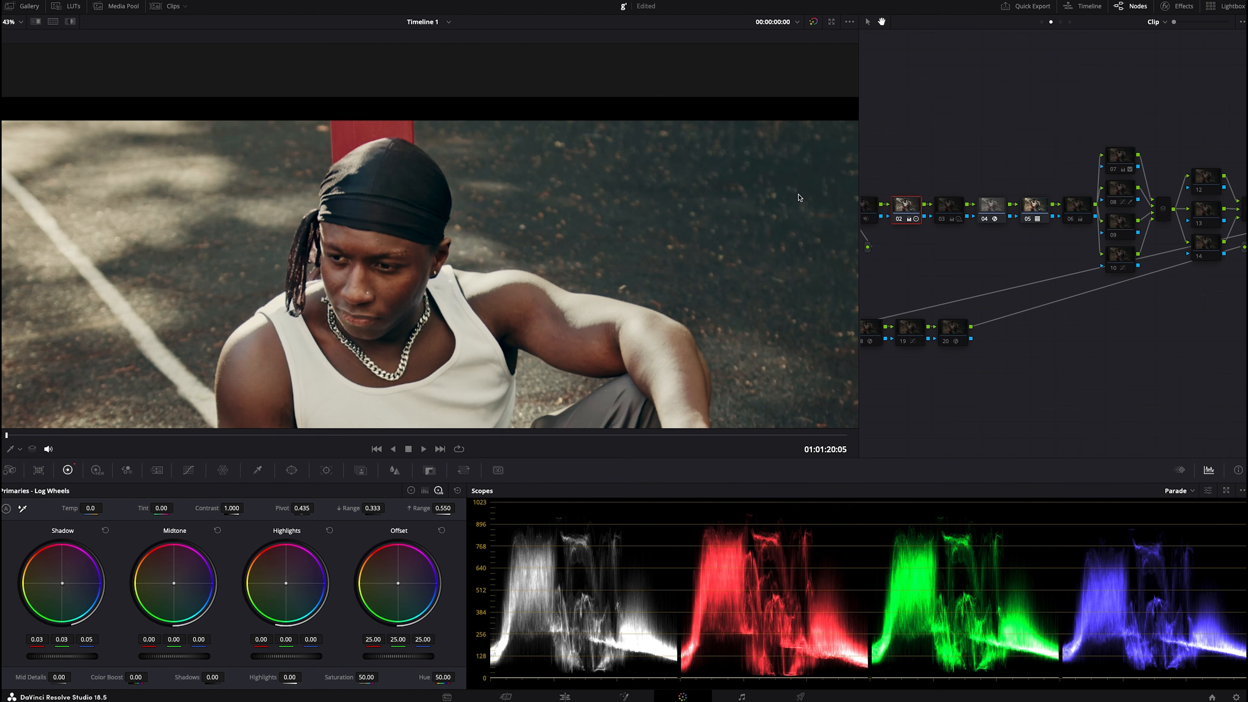
pyautogui.click(947, 218)
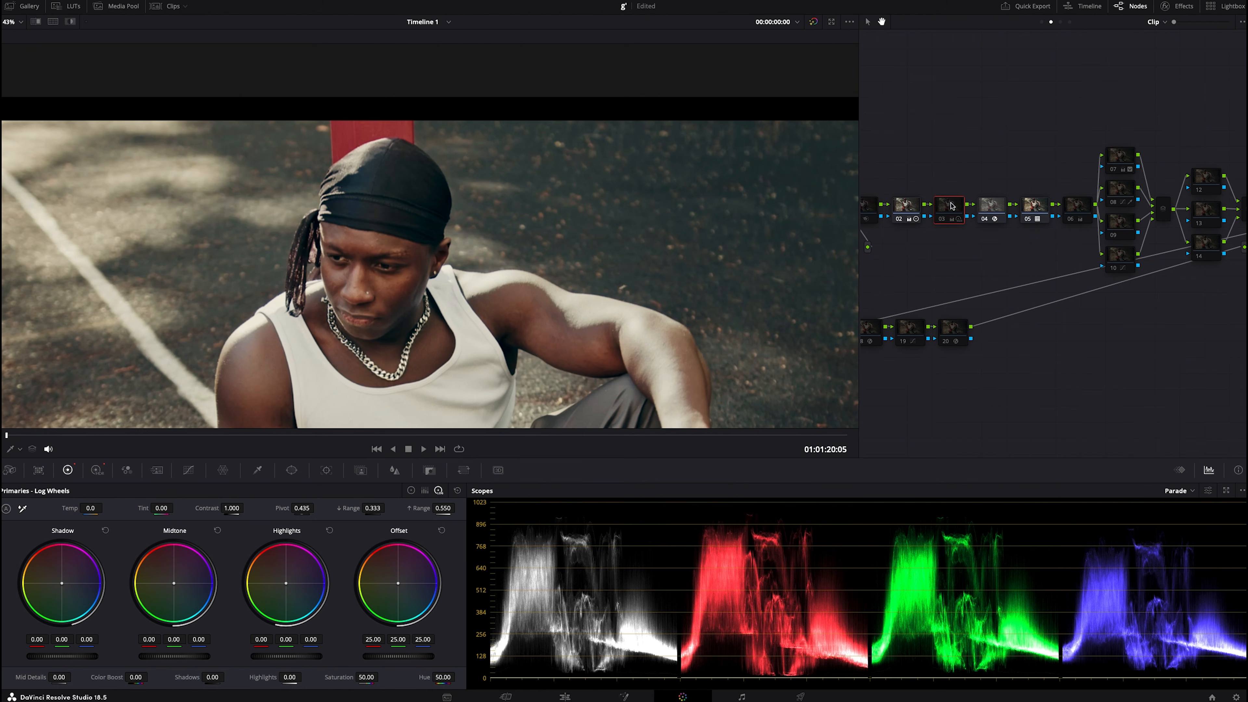
pyautogui.click(942, 218)
pyautogui.click(943, 219)
pyautogui.click(940, 219)
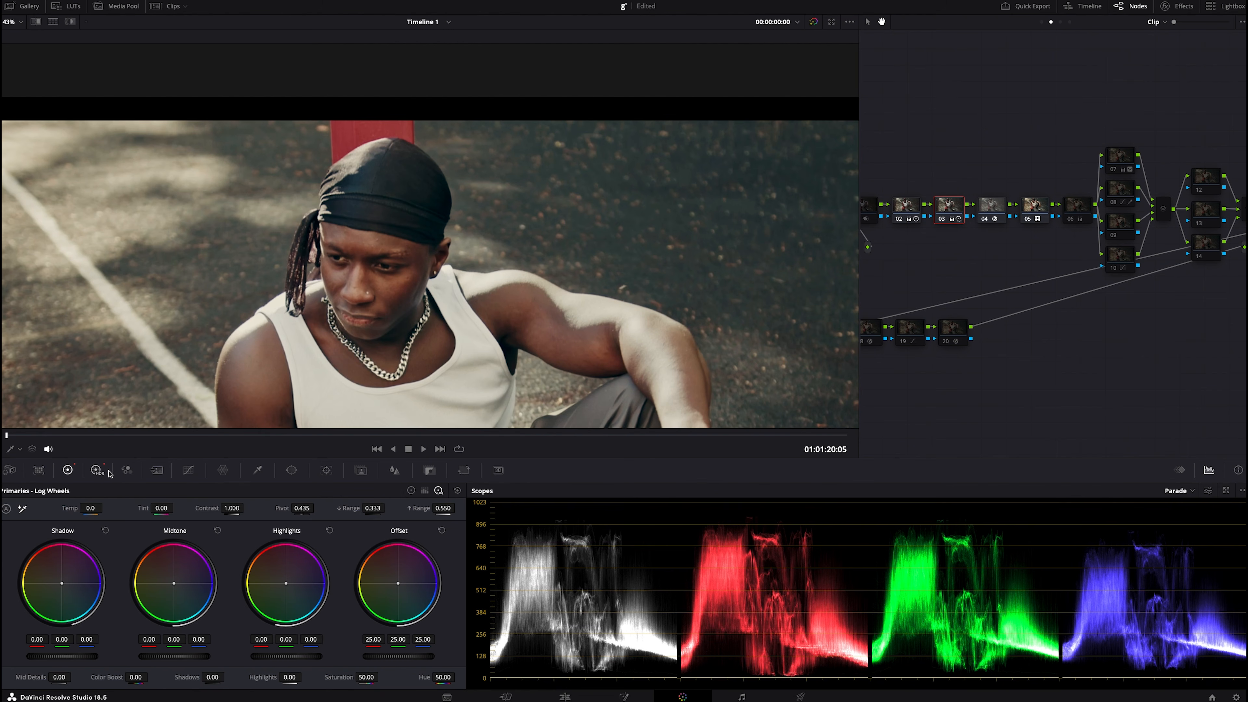
# Step: Review node 03's HDR color wheels and its primary Lift, Gamma, Gain and Offset wheels
pyautogui.click(97, 469)
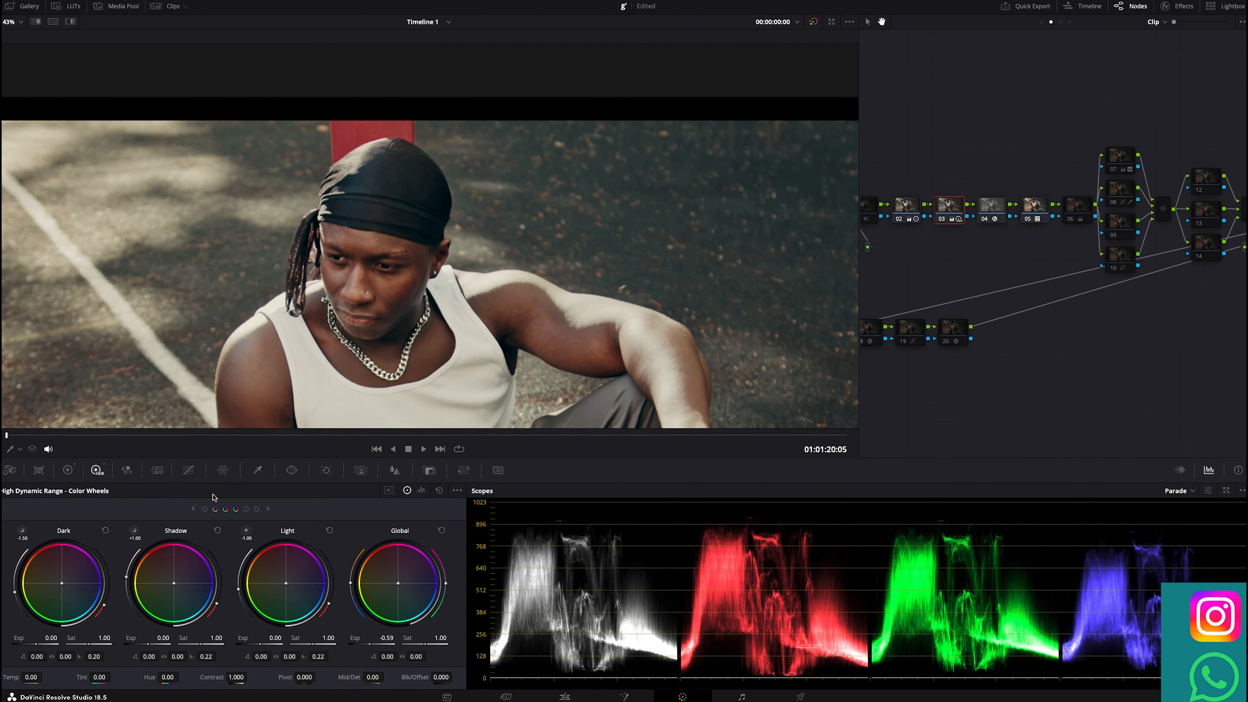
pyautogui.click(68, 470)
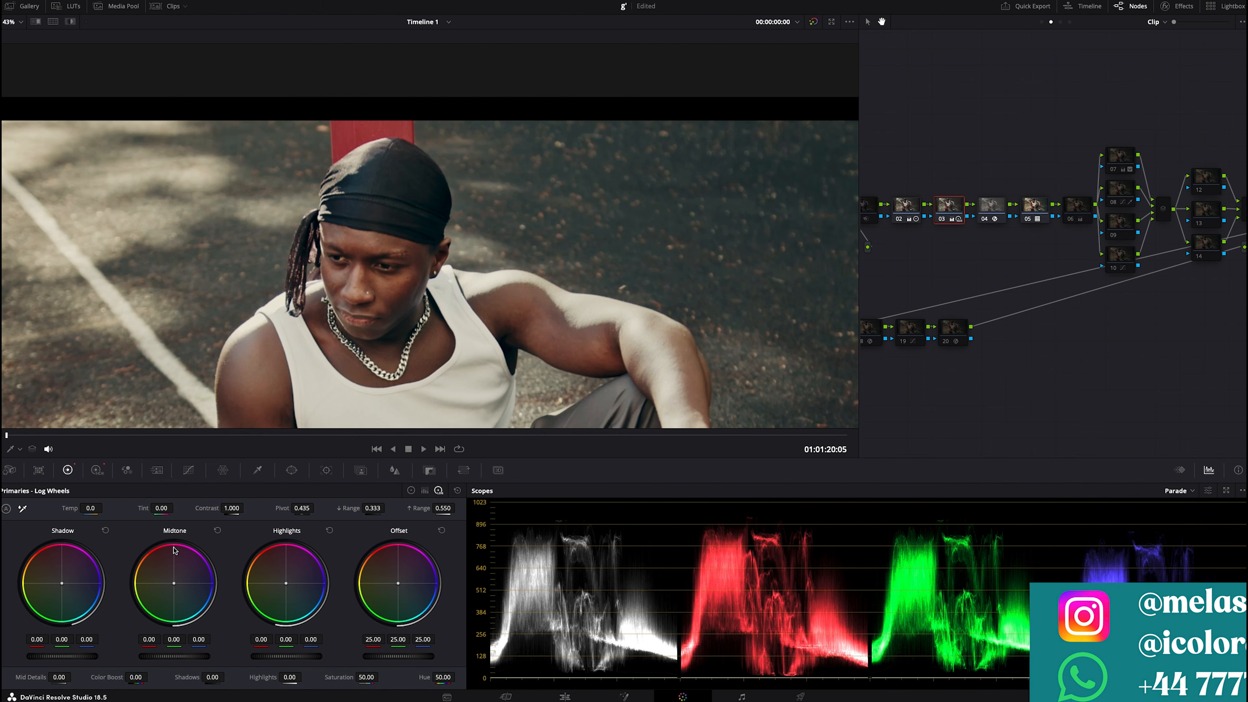
pyautogui.click(411, 490)
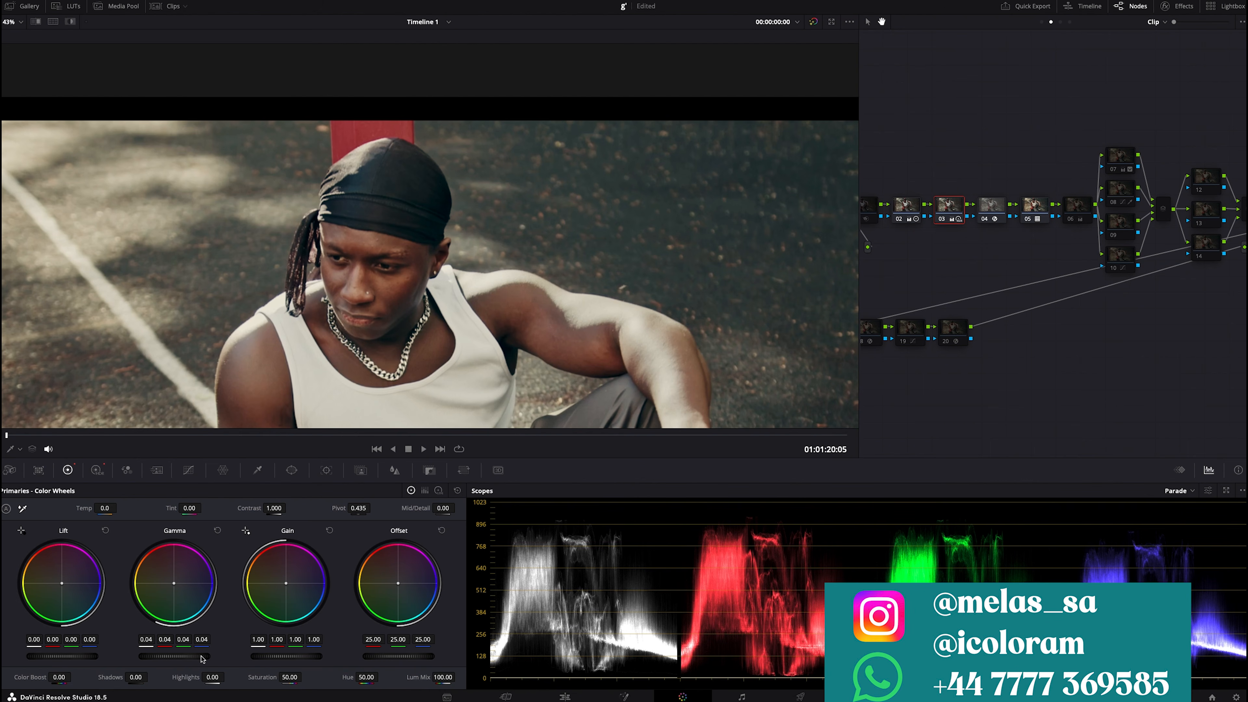
# Step: Enable node 06 to apply its saturation adjustment, with more of the frame in view
pyautogui.scroll(-3, 361, 325)
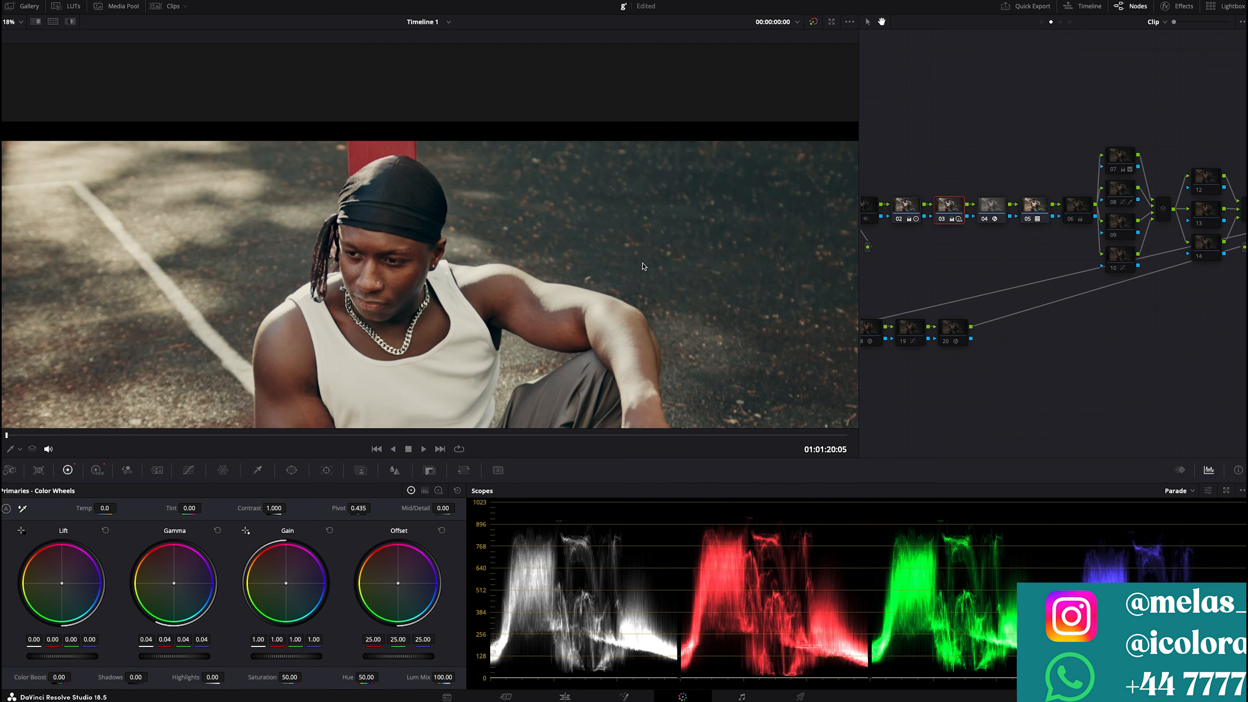
pyautogui.scroll(-2, 787, 246)
pyautogui.click(1071, 216)
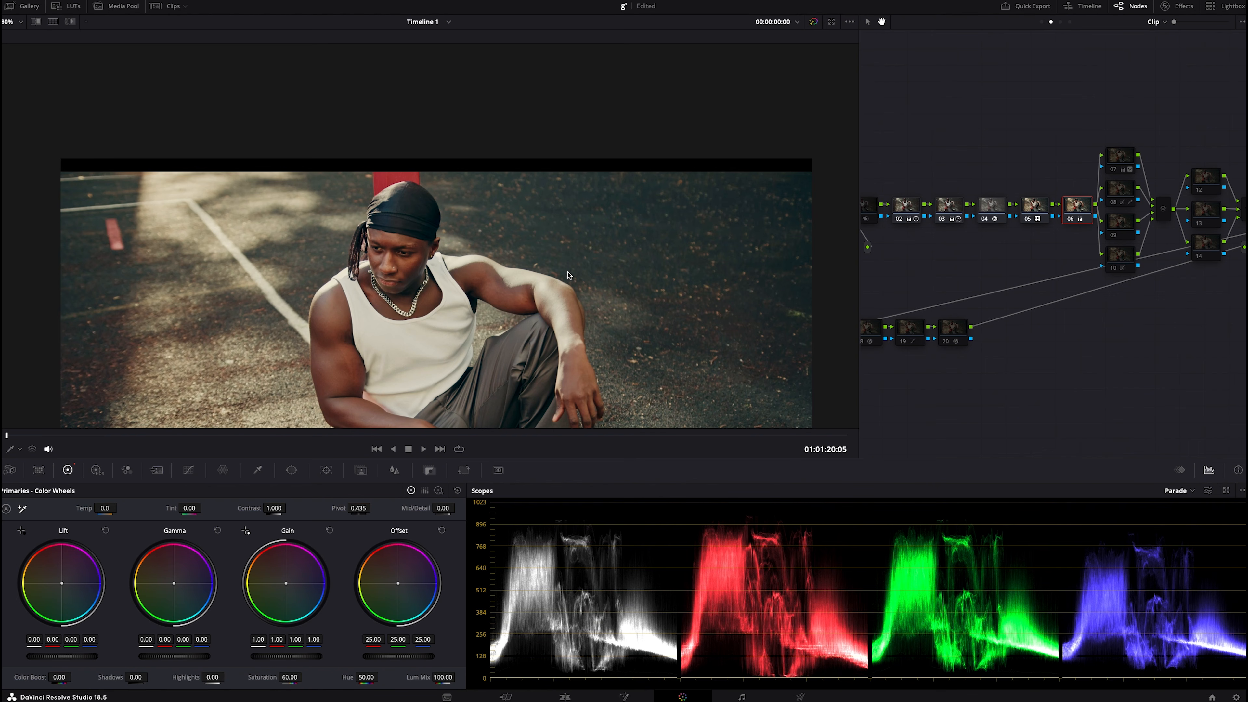
pyautogui.rightClick(1076, 215)
pyautogui.click(994, 247)
# Step: Enable node 07, set its luminance qualifier's Pre-Filter to 5.3, and highlight the qualified area
pyautogui.rightClick(1111, 159)
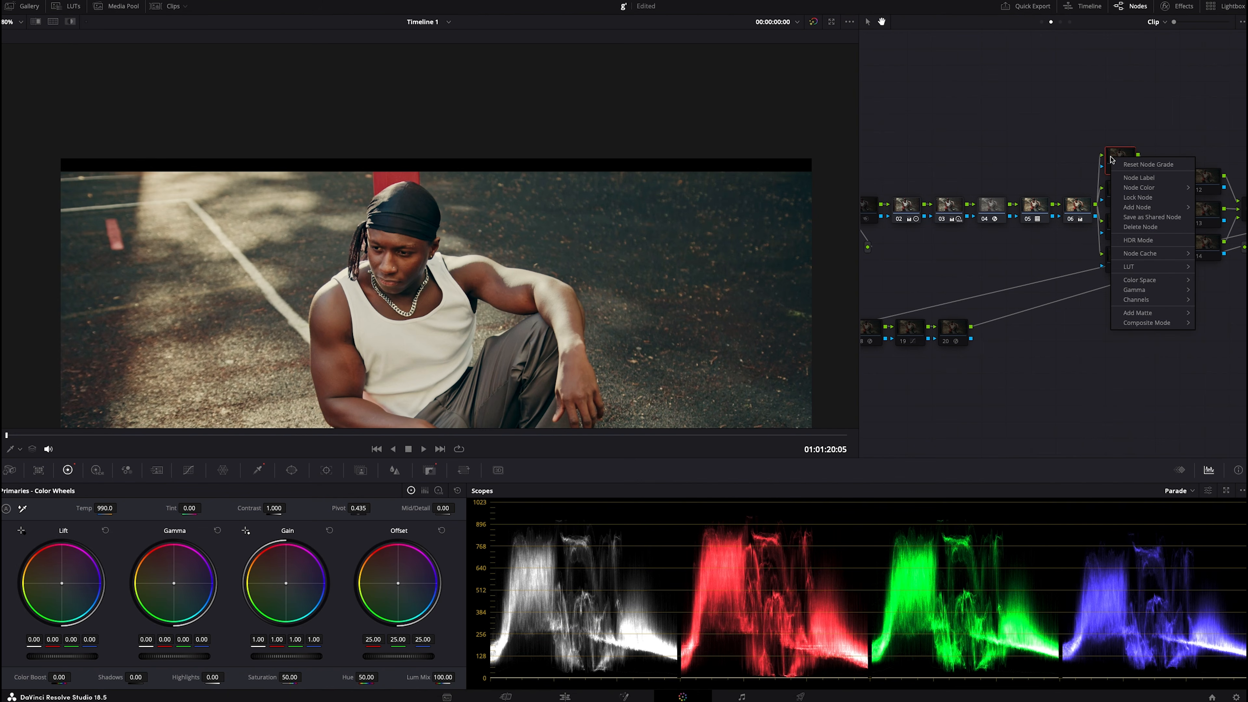
pyautogui.click(1111, 156)
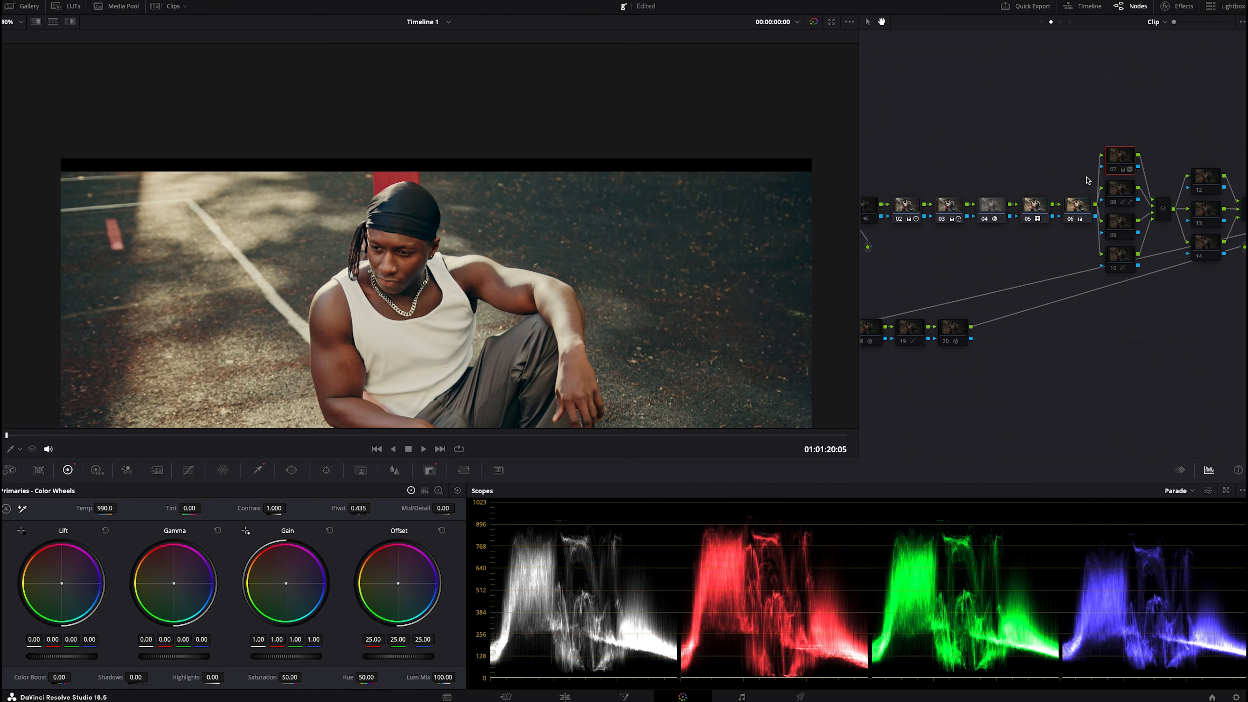
pyautogui.click(430, 470)
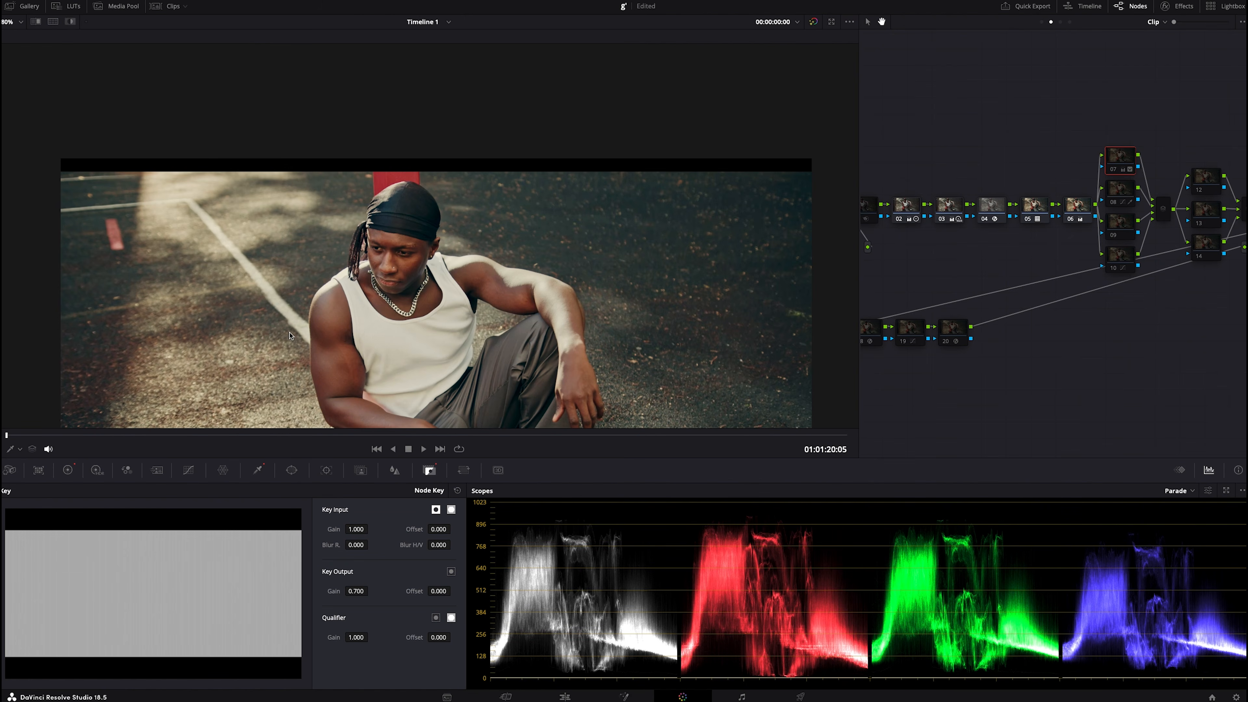
pyautogui.click(260, 471)
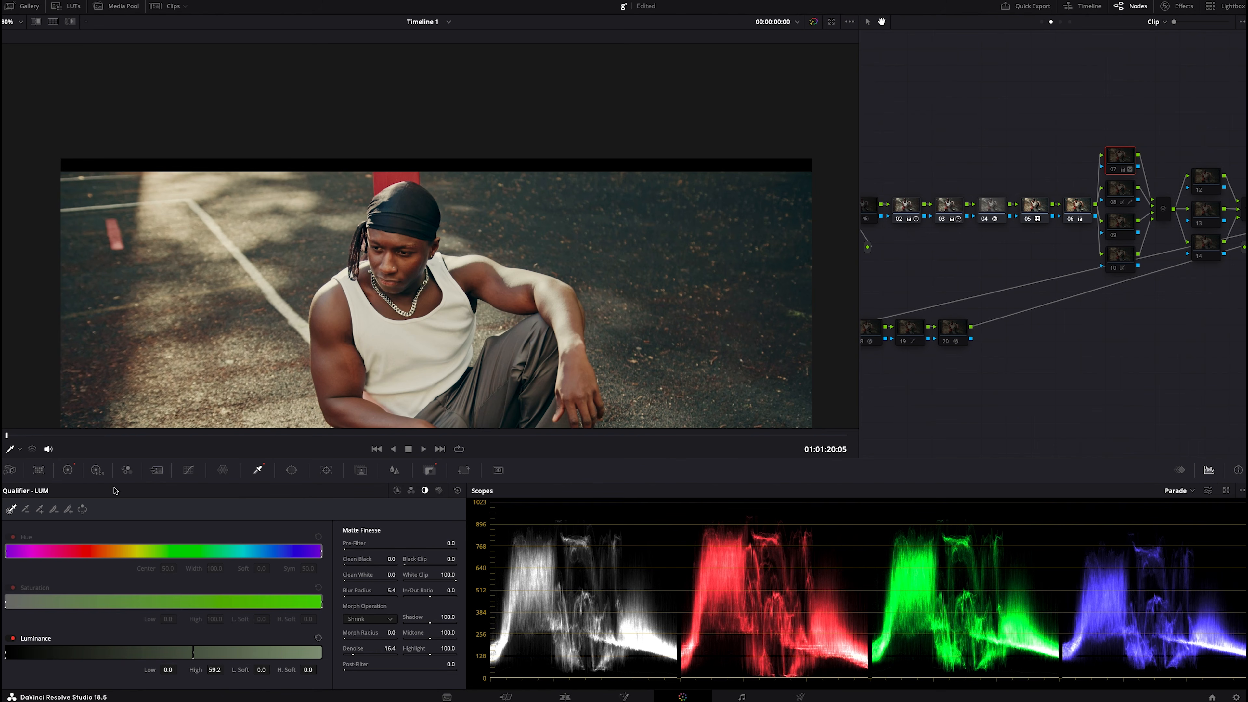
pyautogui.hotkey('shift', 'h')
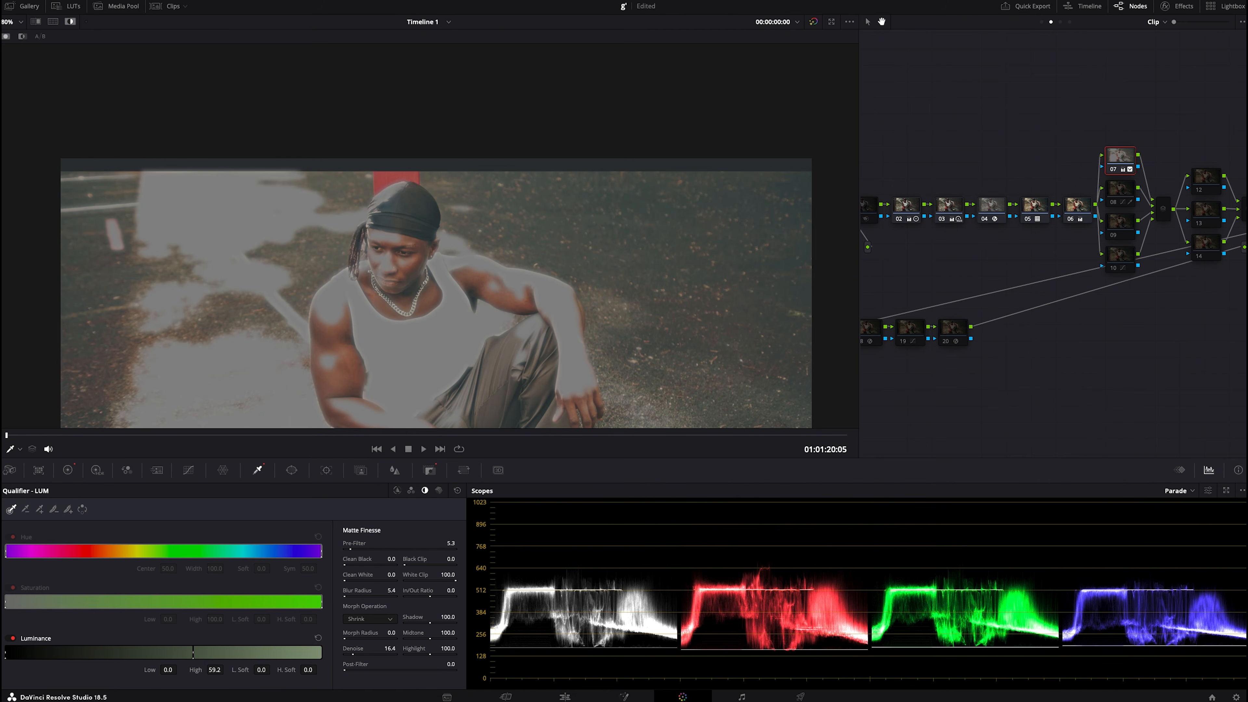
# Step: Review node 07's primary color wheels, turn off the highlight, and inspect the graded clip full screen
pyautogui.click(62, 472)
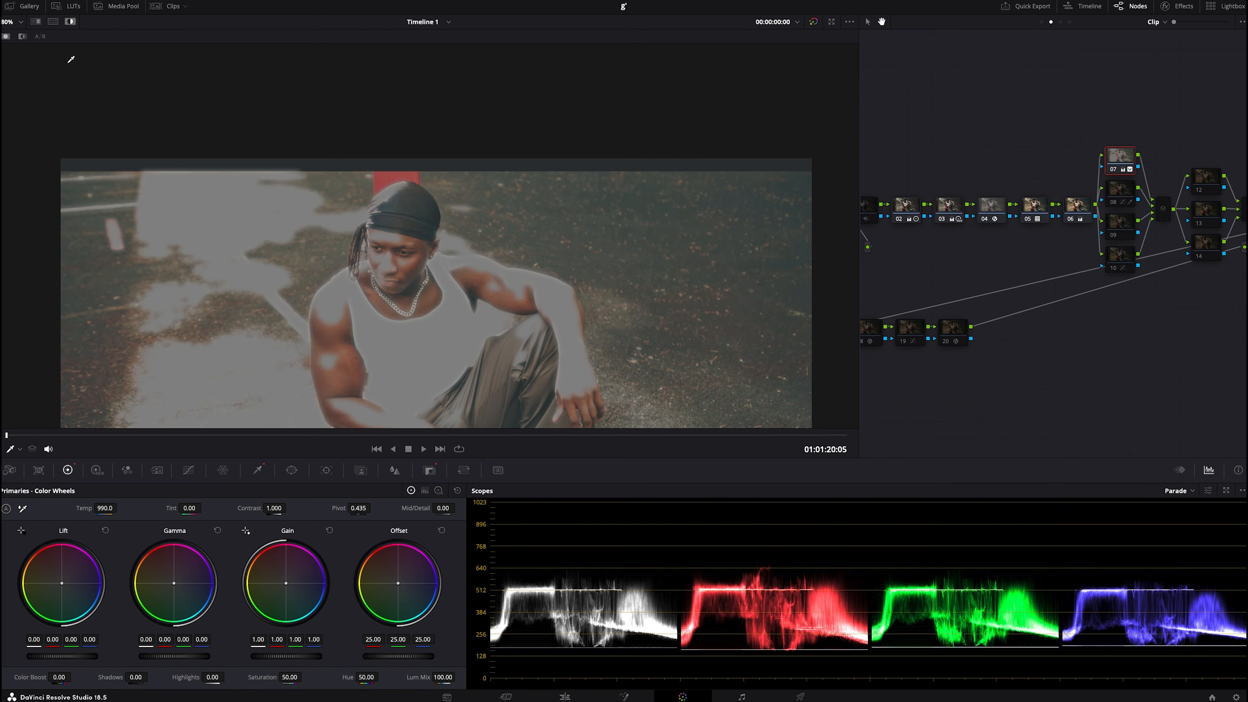
pyautogui.click(70, 22)
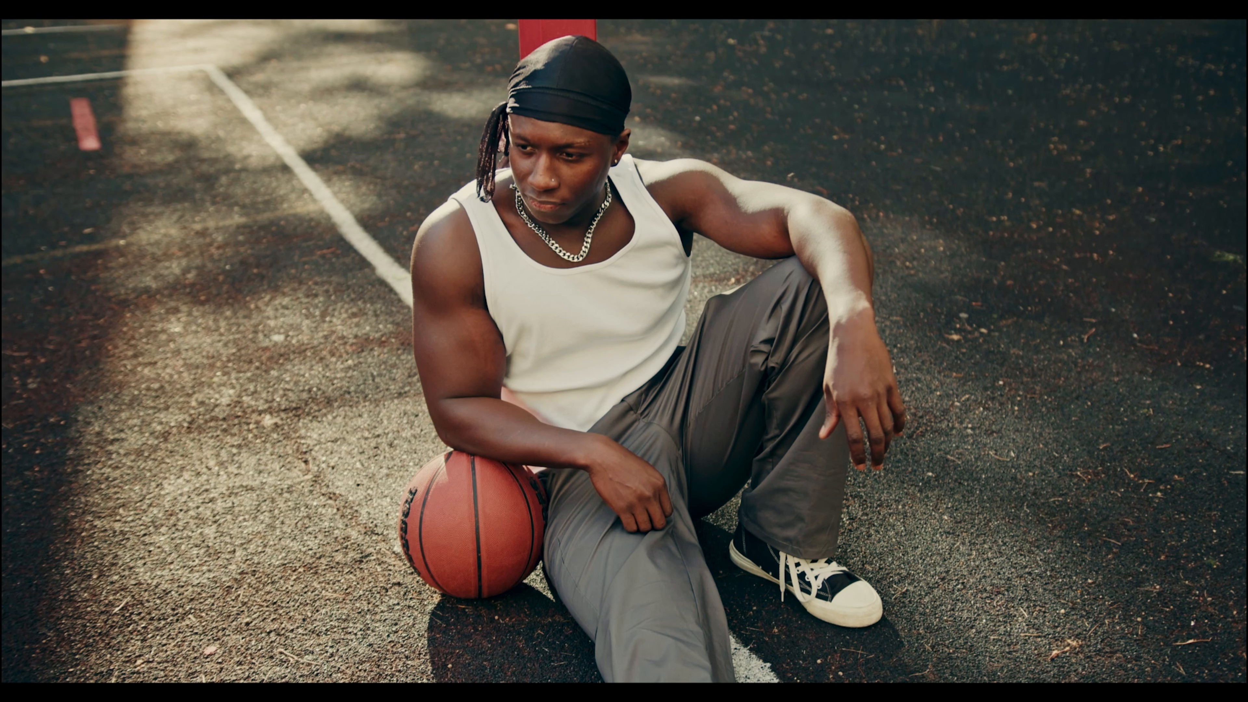
pyautogui.moveTo(1081, 320)
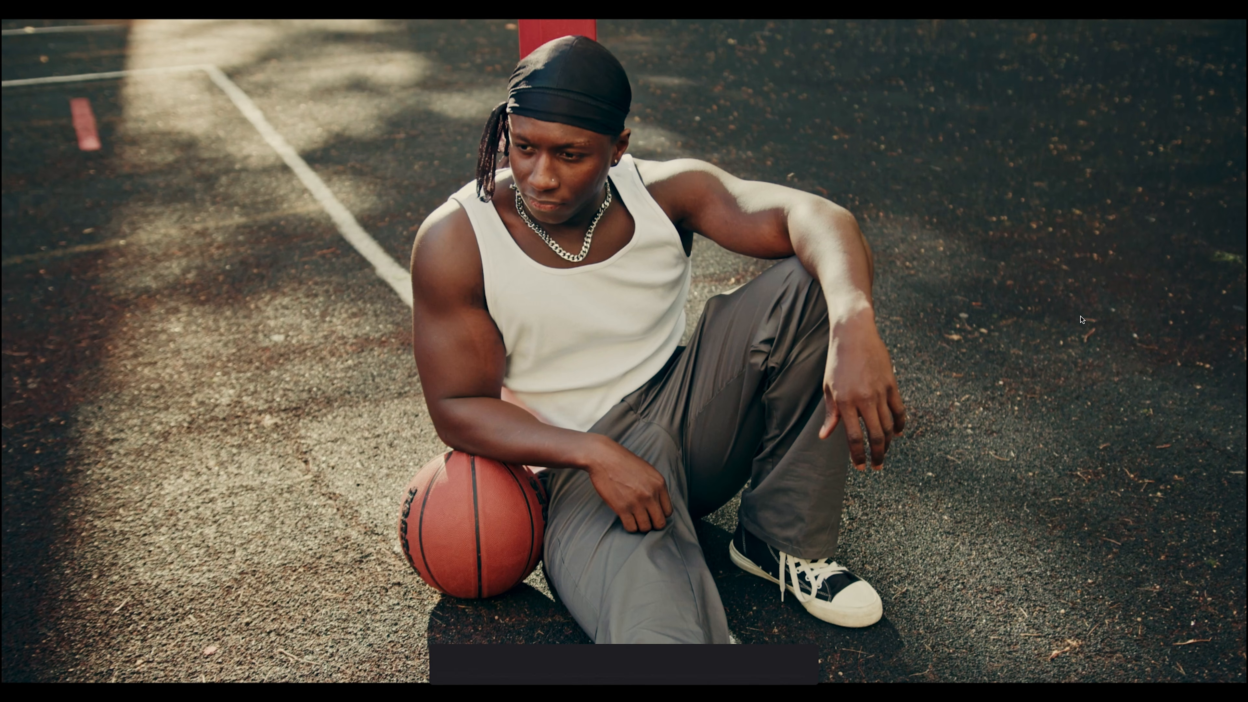
pyautogui.press('Escape')
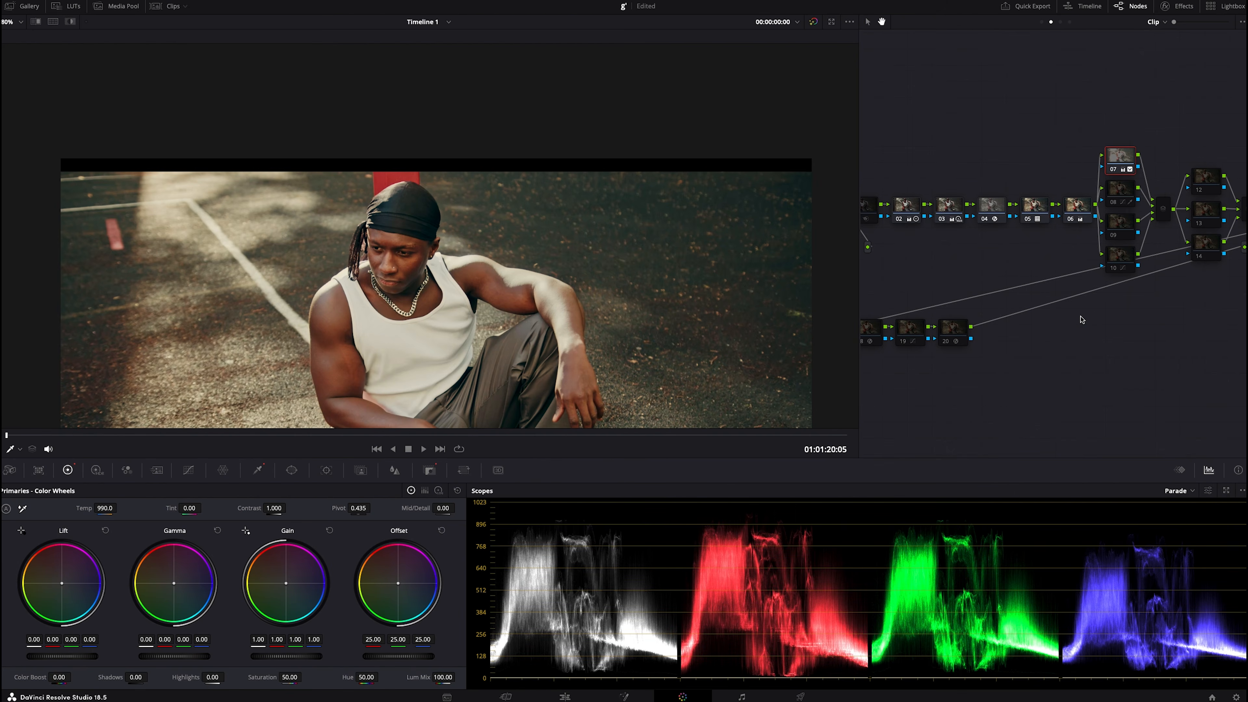
# Step: Enable node 08 and highlight the red area selected by its HSL qualifier
pyautogui.click(1127, 190)
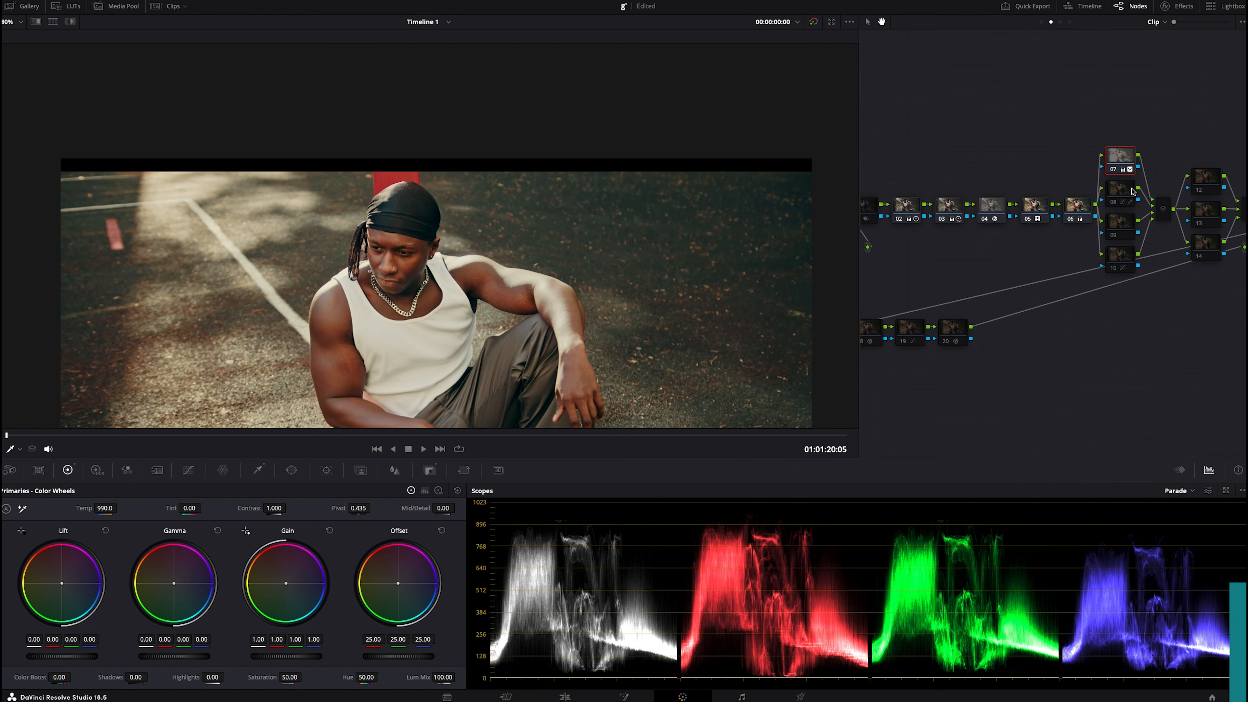
pyautogui.click(258, 470)
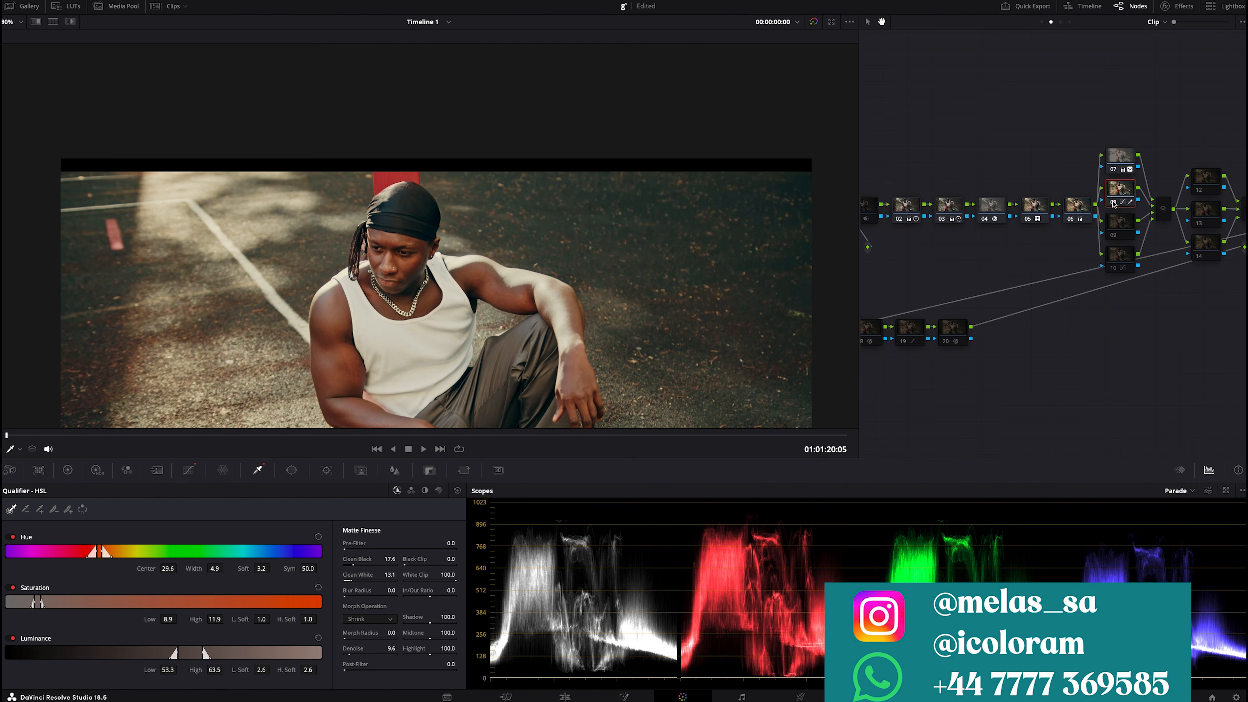
pyautogui.hotkey('shift', 'h')
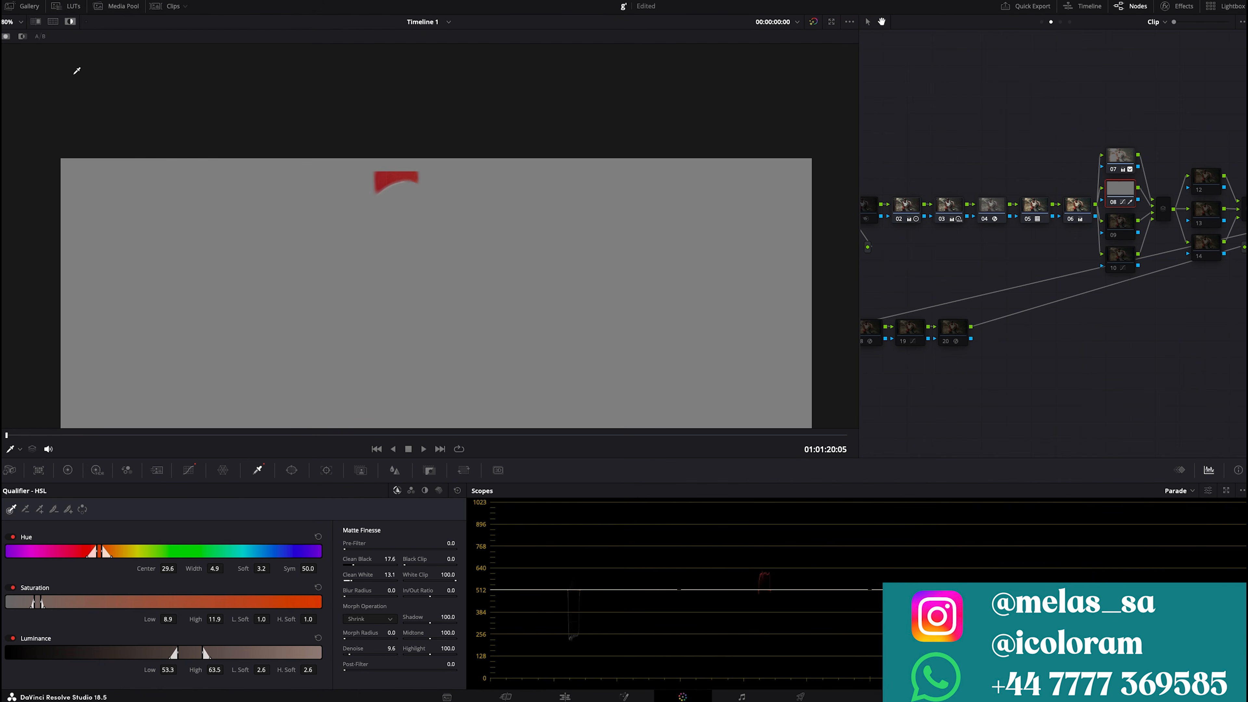
# Step: Review node 08's Hue Vs Hue, Hue Vs Sat and Hue Vs Lum curves, and turn off the highlight
pyautogui.click(188, 469)
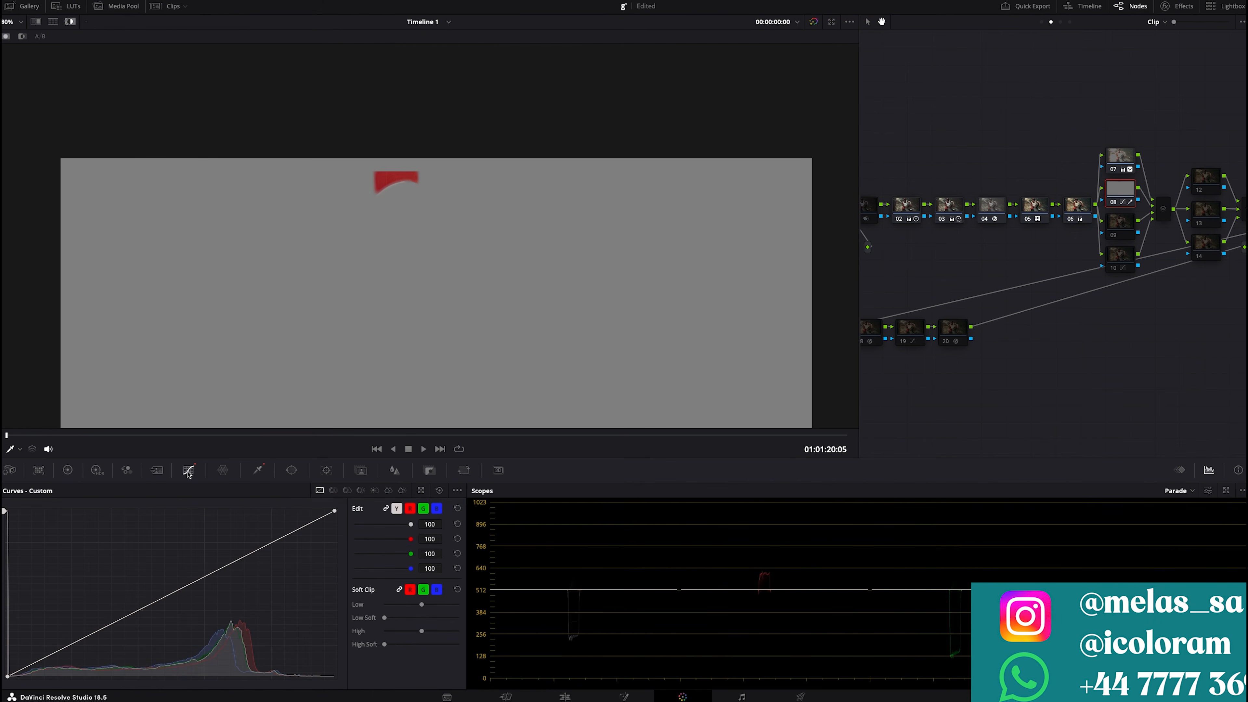
pyautogui.click(333, 490)
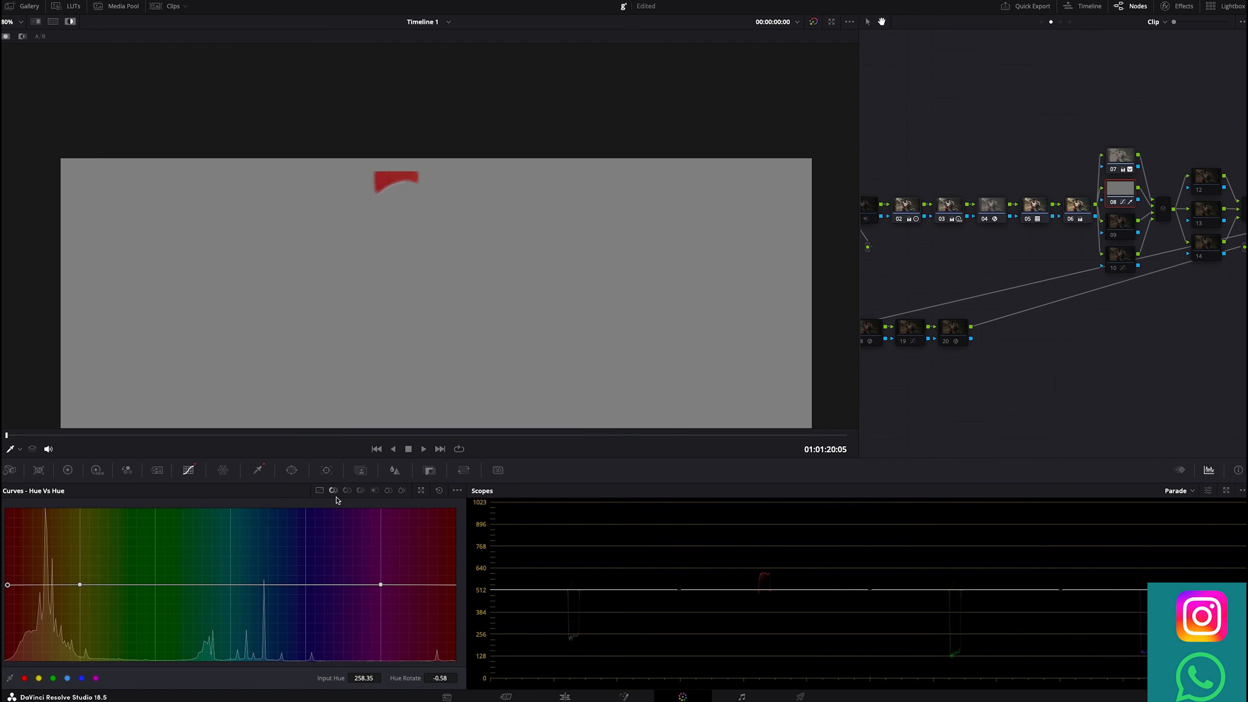
pyautogui.click(346, 490)
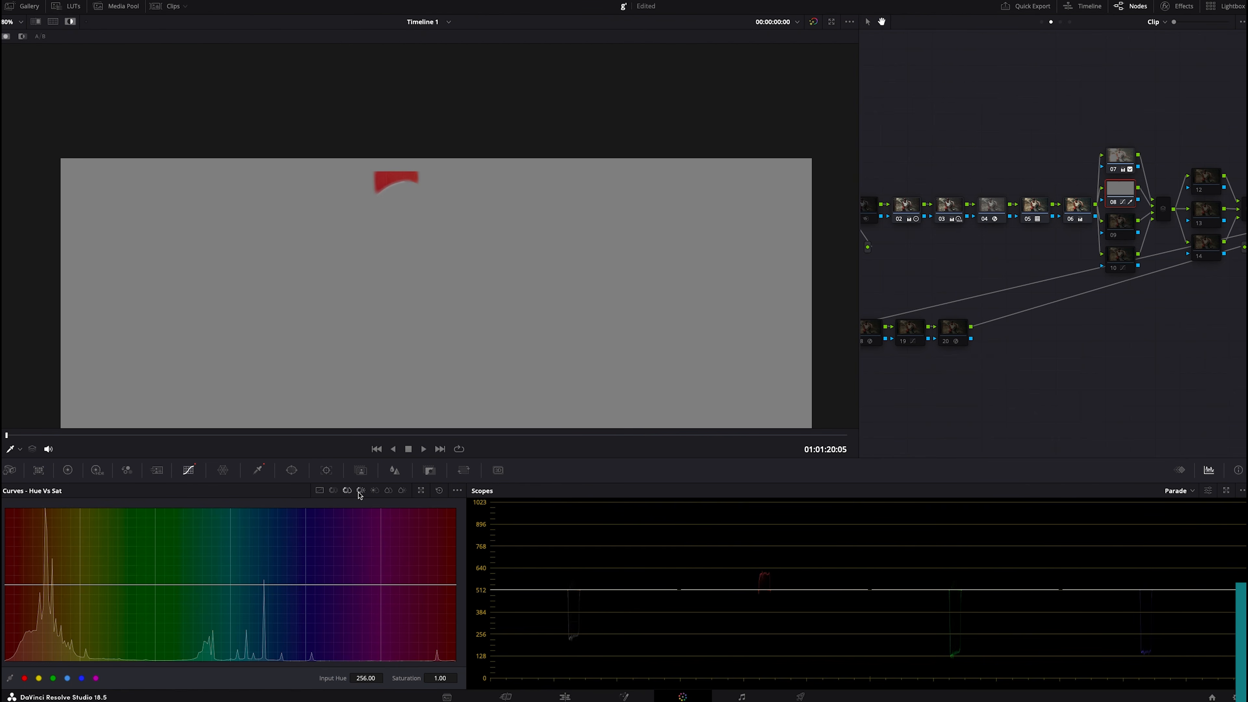
pyautogui.click(361, 490)
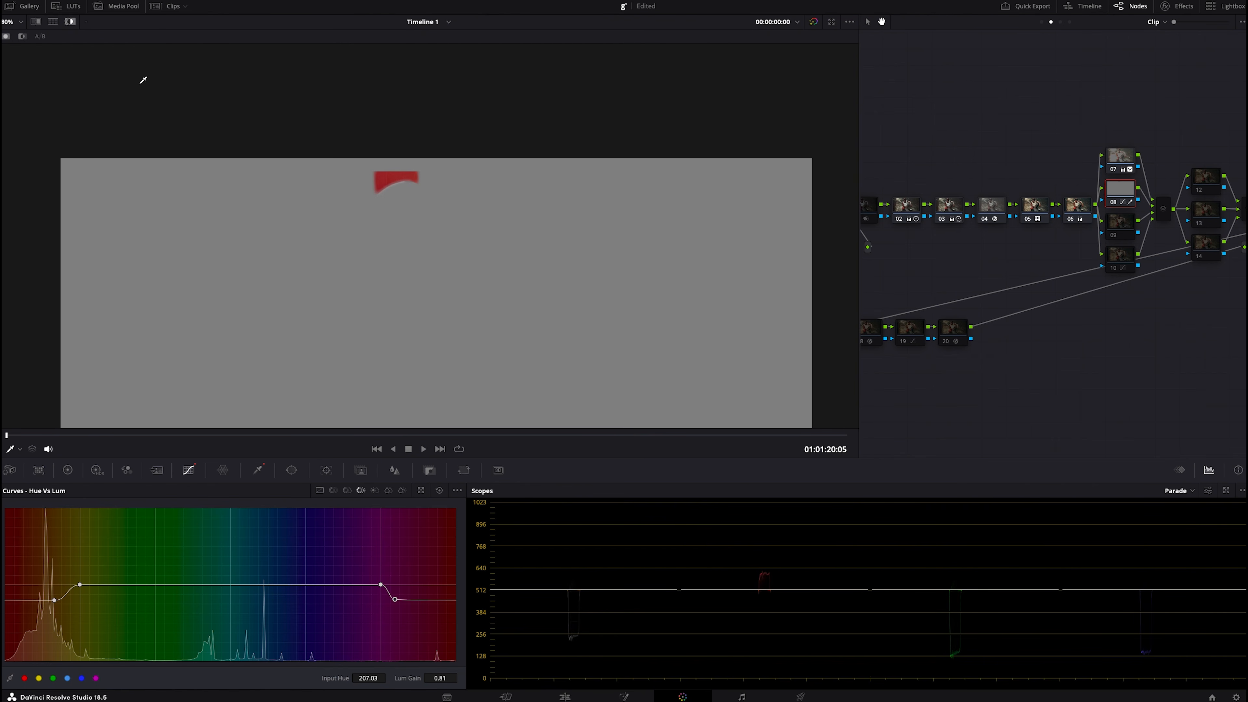
pyautogui.click(71, 21)
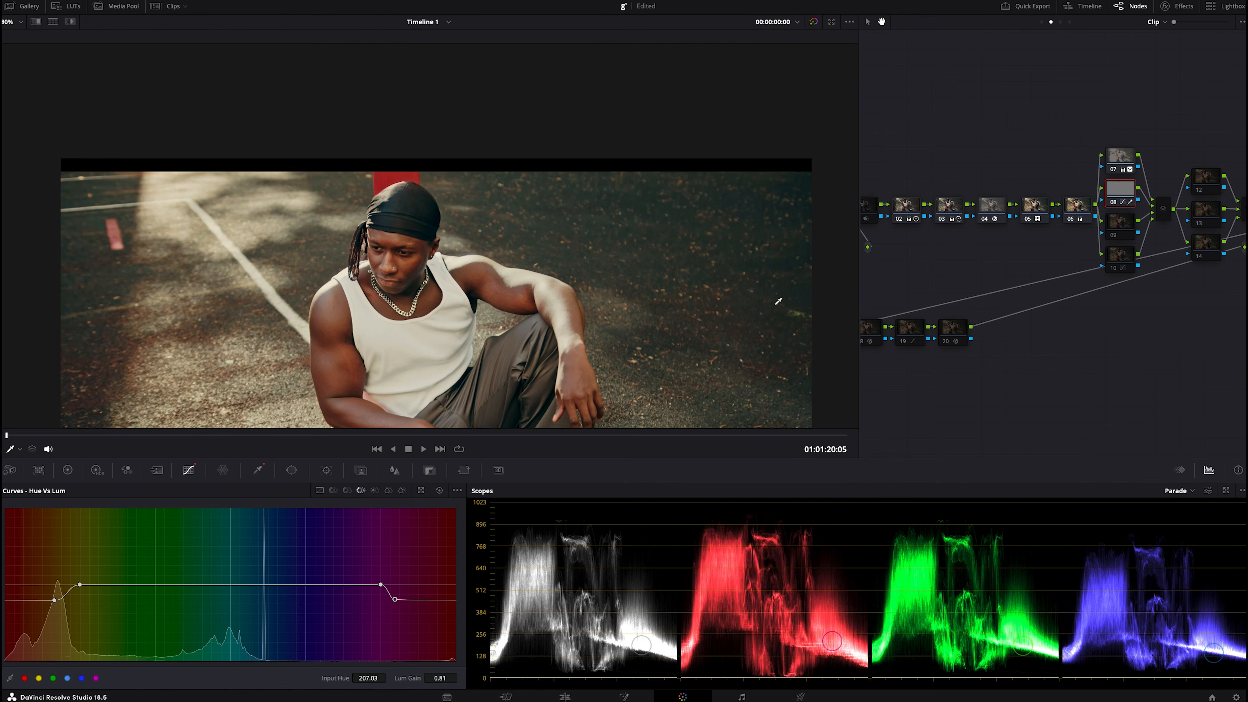
# Step: Enable node 10 and toggle it to compare its Hue Vs Hue adjustment in a closer view
pyautogui.click(1127, 221)
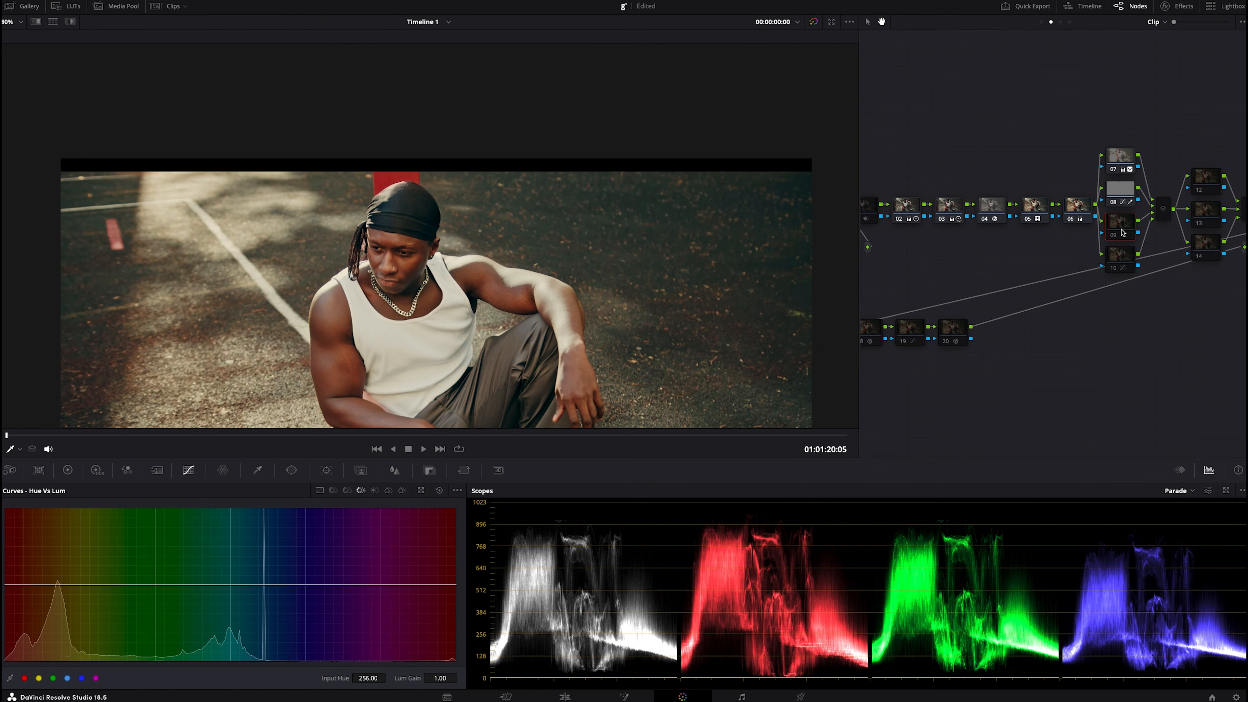
pyautogui.click(1117, 262)
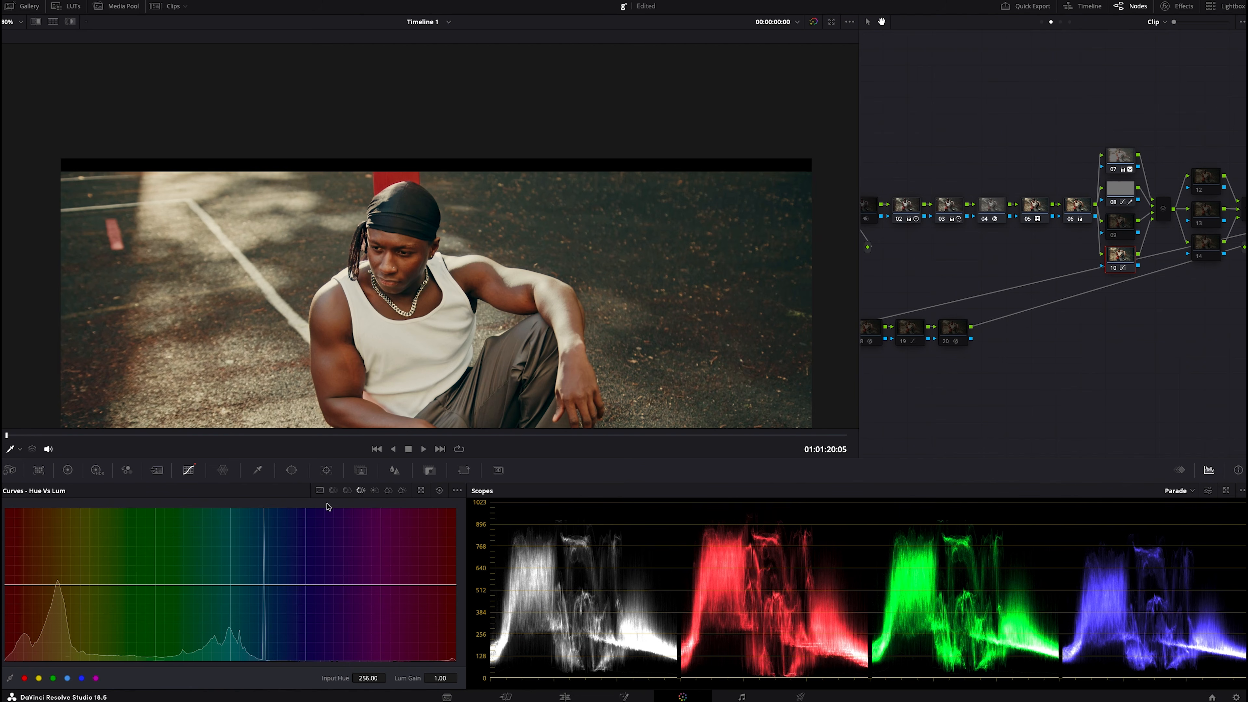
pyautogui.click(333, 490)
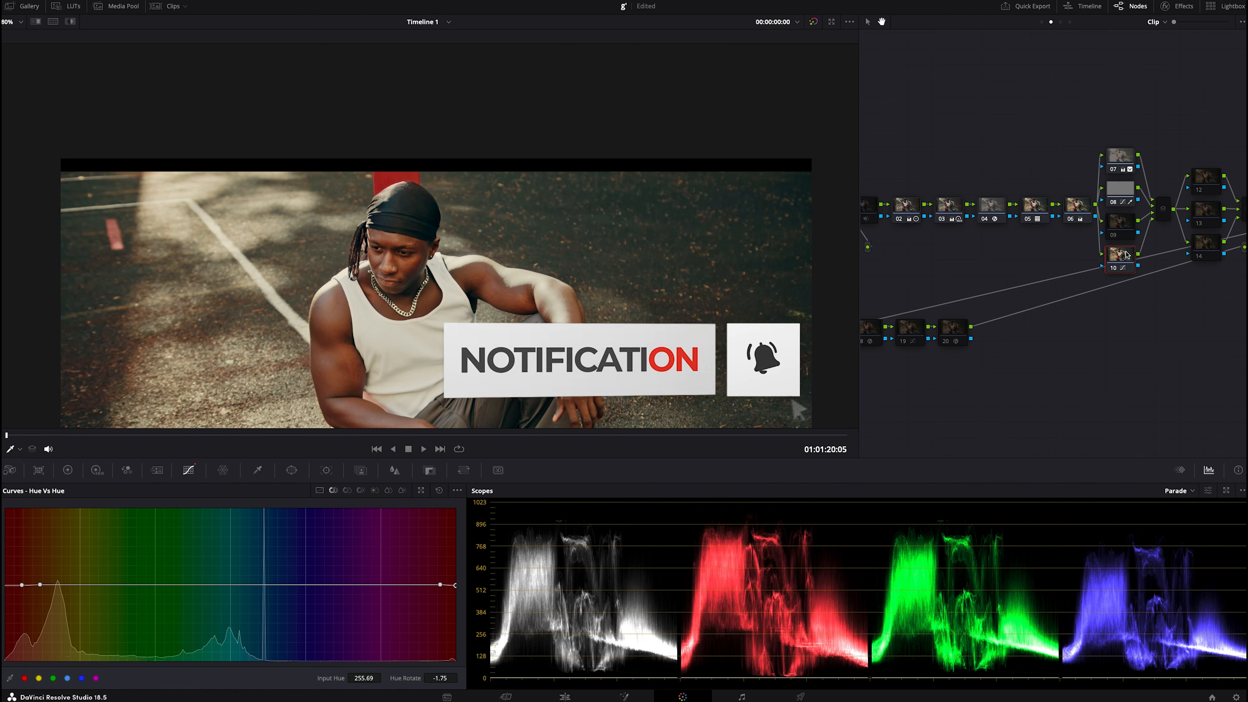
pyautogui.press('super+d')
pyautogui.press('super+d')
pyautogui.scroll(2, 415, 276)
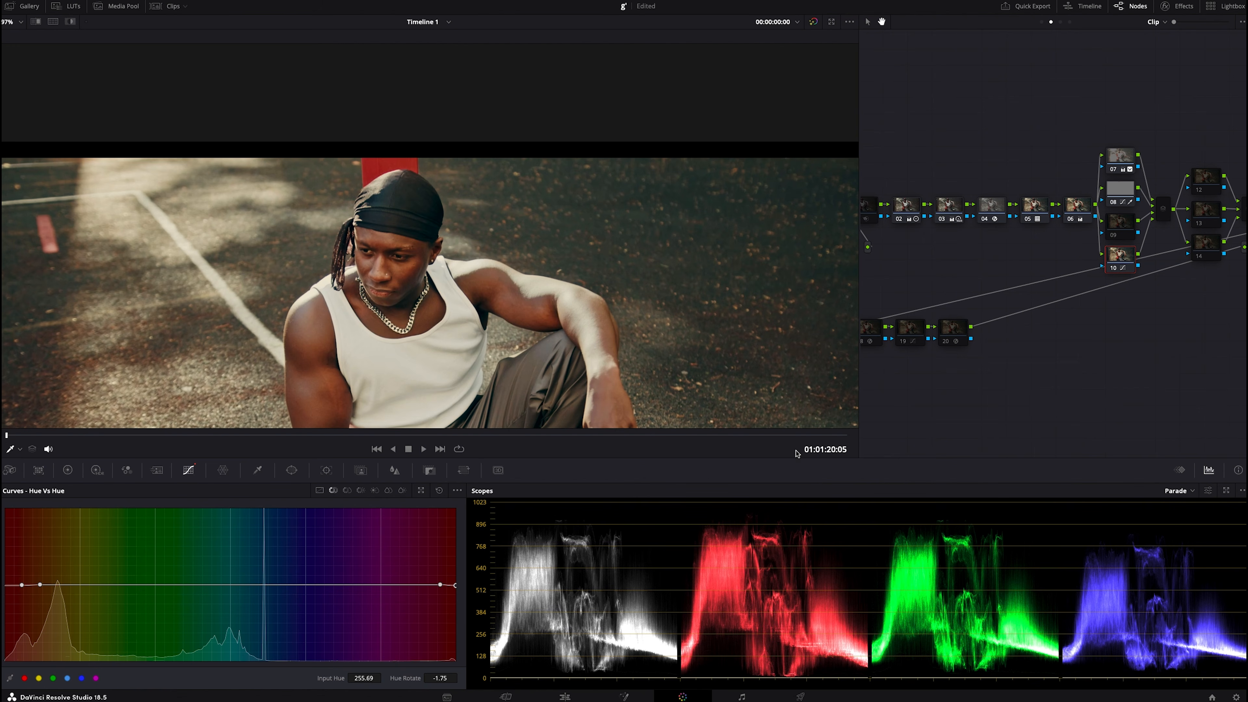
# Step: Switch the scope to Vectorscope and isolate the man's face with a highlighted circular window on node 10
pyautogui.click(1176, 492)
pyautogui.click(1184, 532)
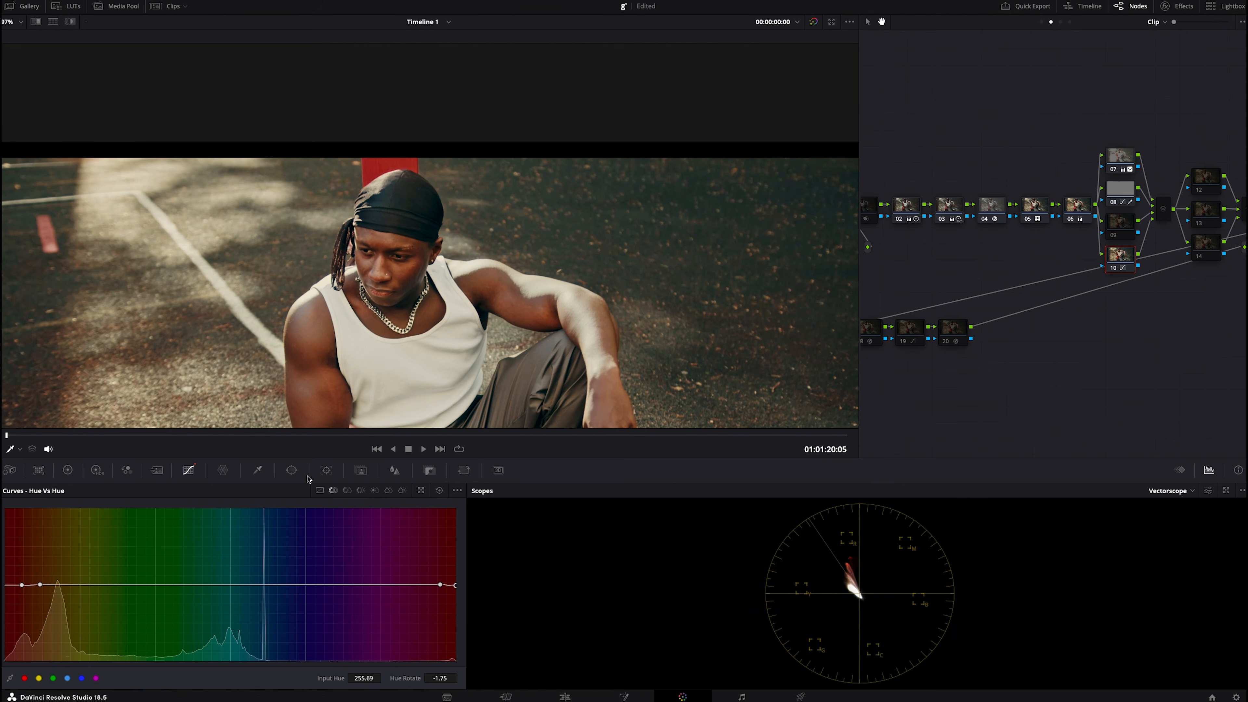
pyautogui.click(292, 471)
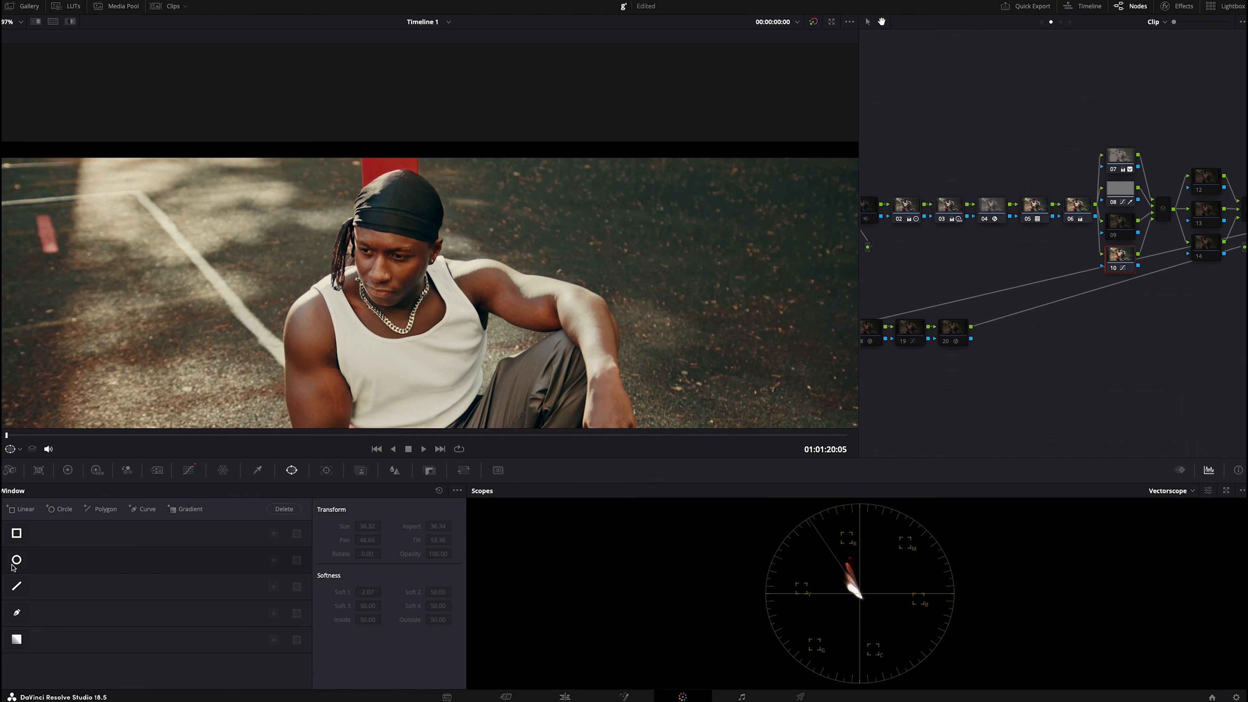
pyautogui.click(16, 560)
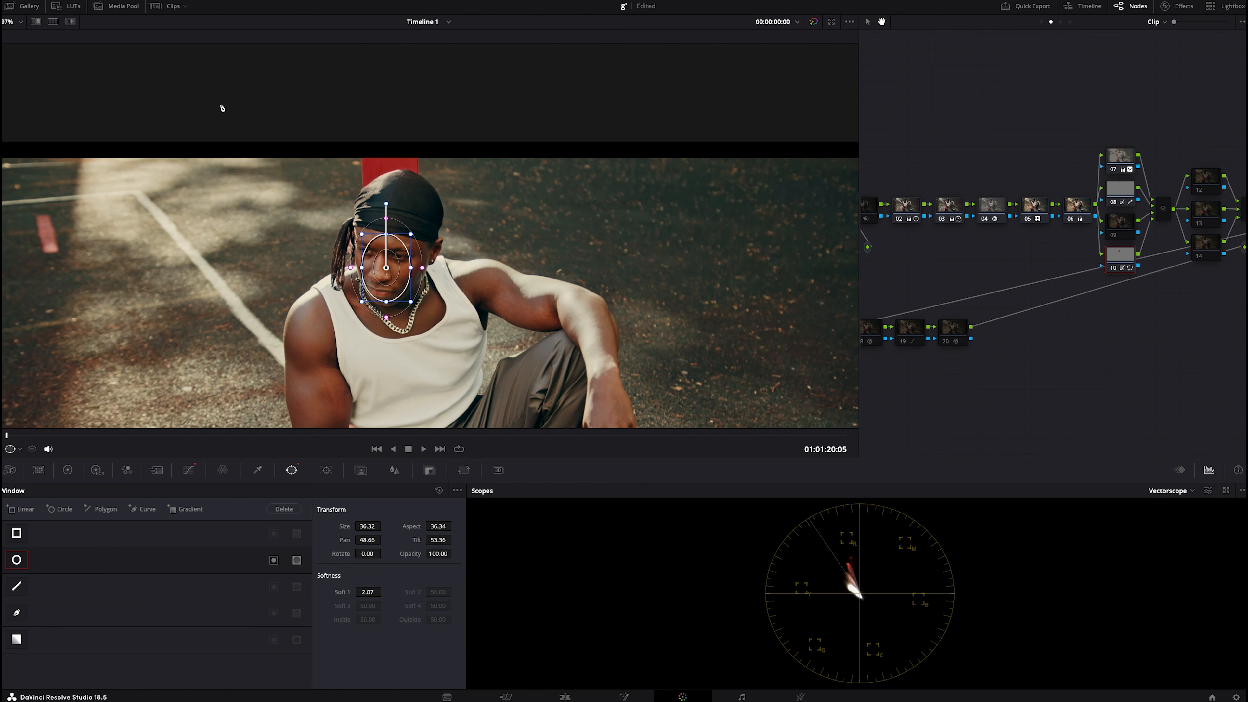
pyautogui.hotkey('shift', 'h')
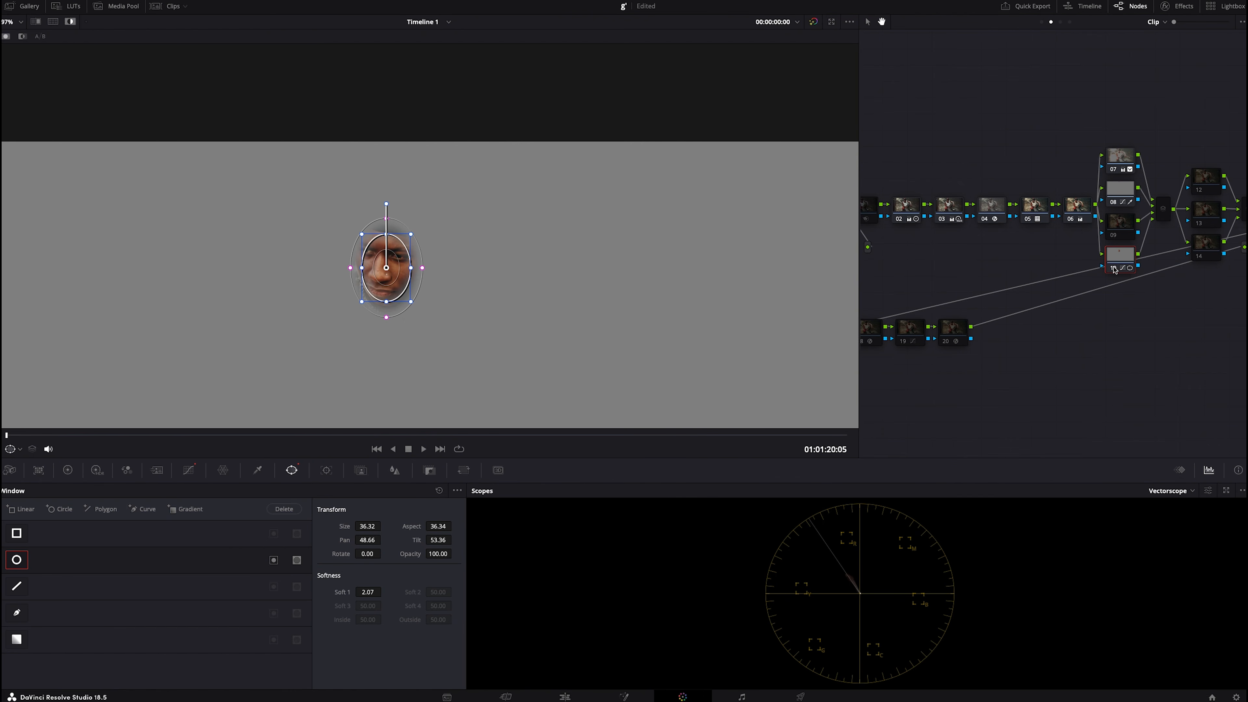
pyautogui.hotkey('shift', 'h')
pyautogui.hotkey('shift', 'h')
# Step: Reset node 10's Hue Vs Hue curve, using undo and redo to compare the skin tone on the vectorscope
pyautogui.click(188, 470)
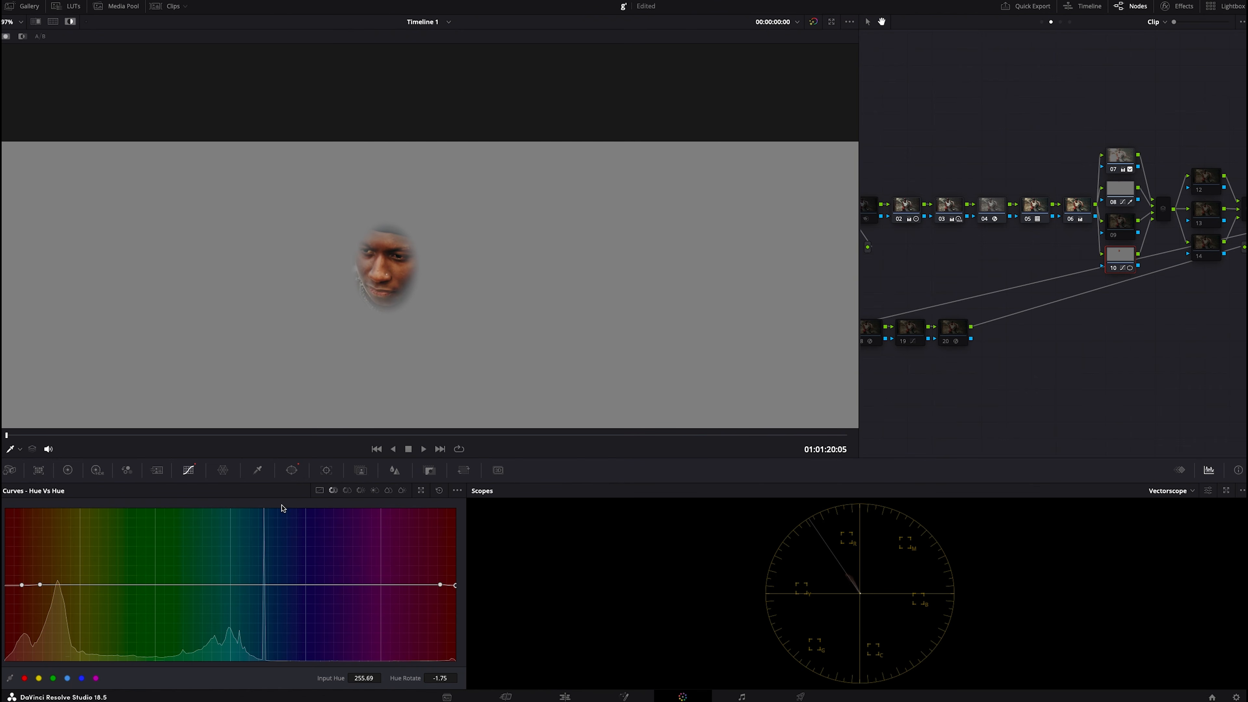
pyautogui.click(439, 492)
pyautogui.hotkey('ctrl', 'shift', 'z')
pyautogui.hotkey('ctrl', 'z')
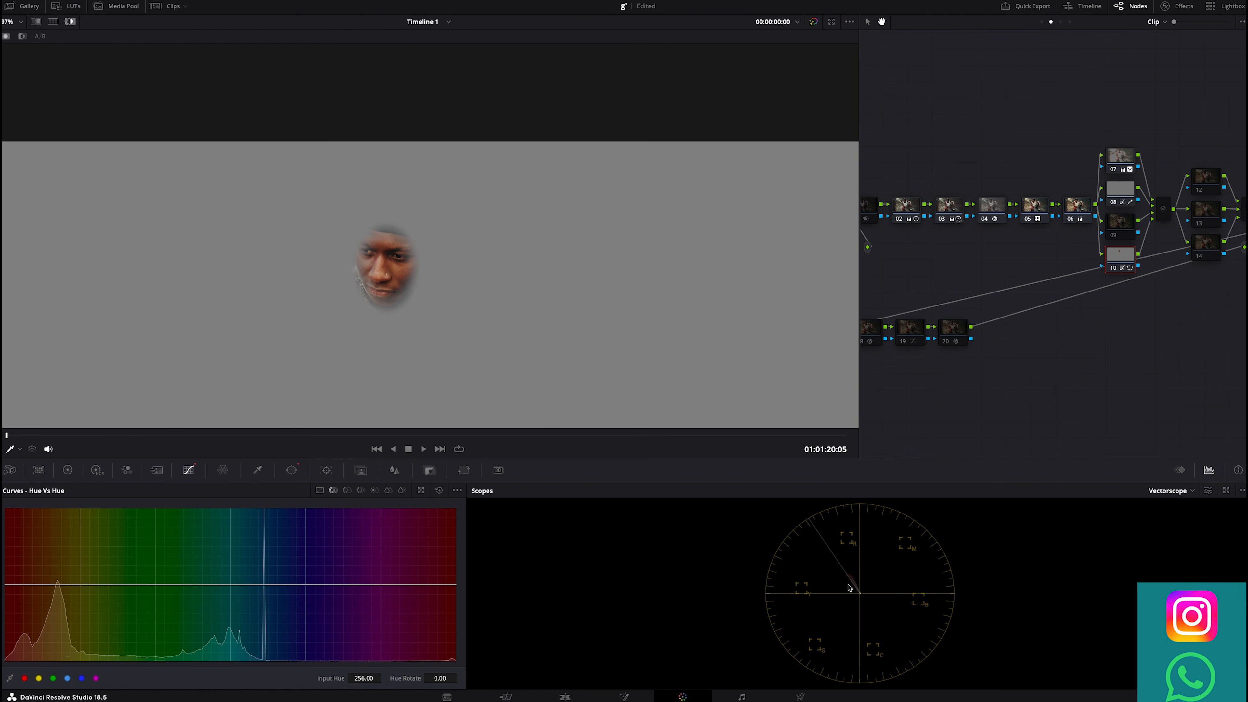
# Step: Restore node 10's Hue Vs Hue adjustment and remove its circular face window
pyautogui.hotkey('ctrl', 'shift', 'z')
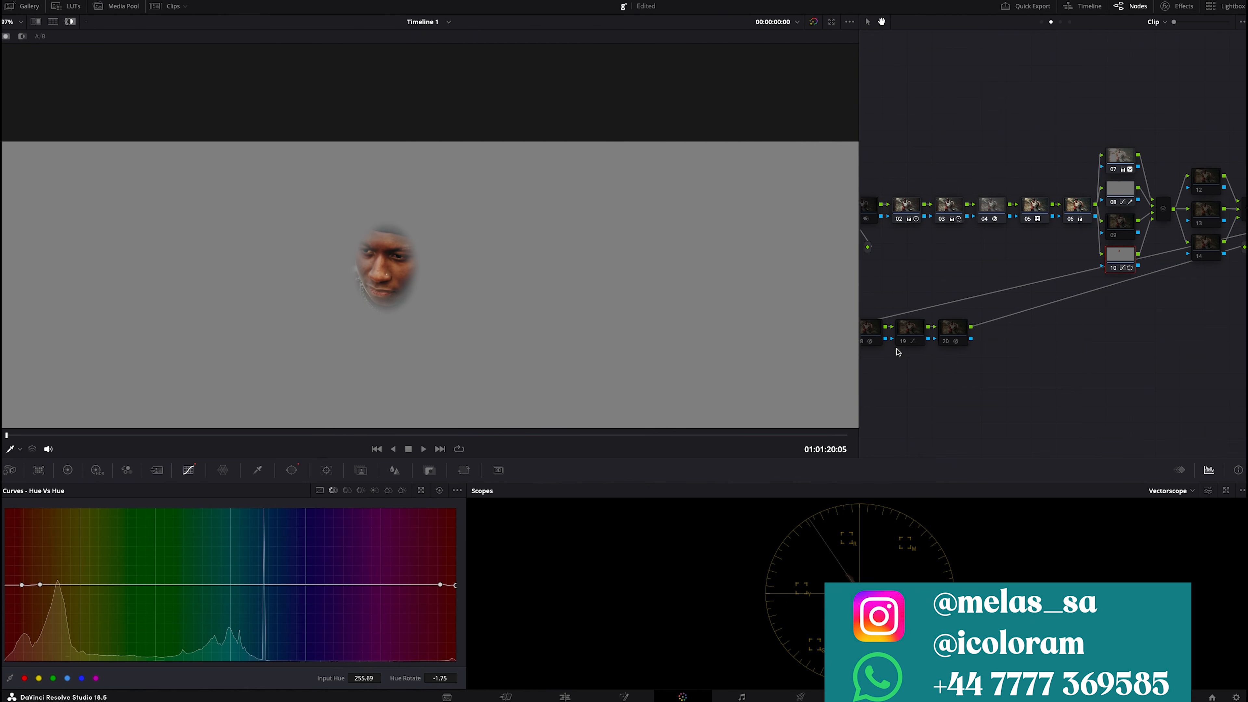
pyautogui.click(292, 471)
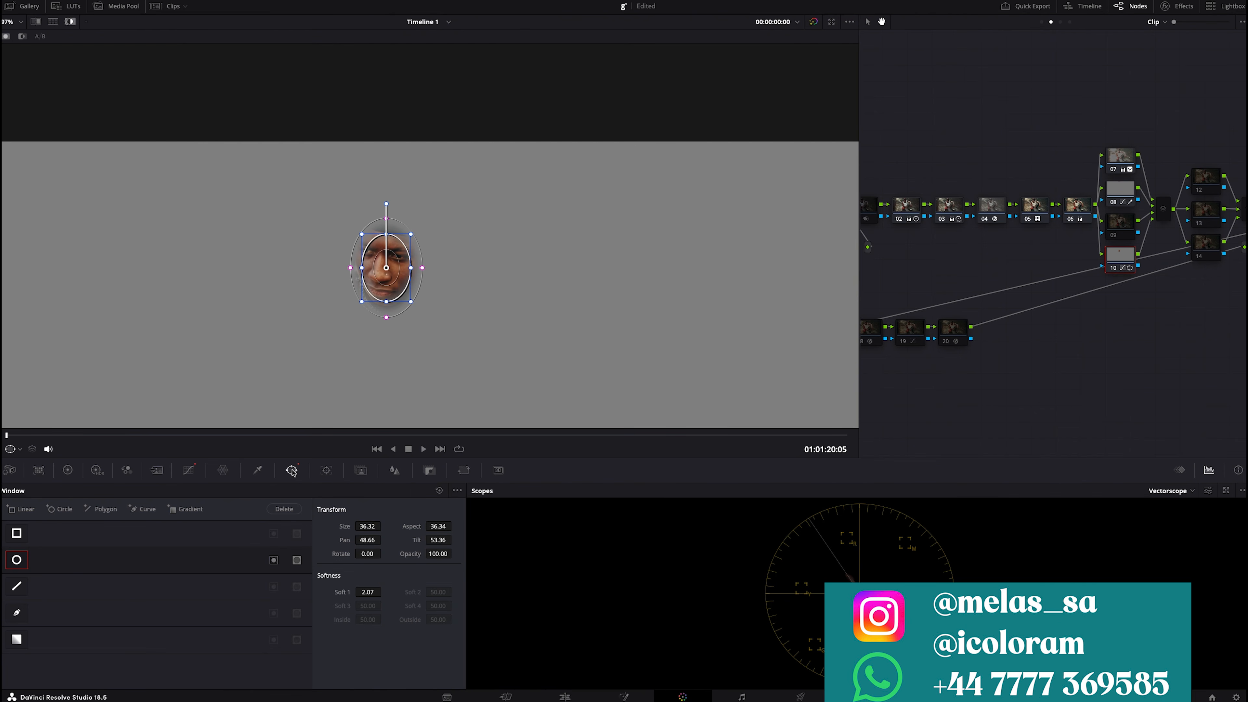
pyautogui.click(26, 560)
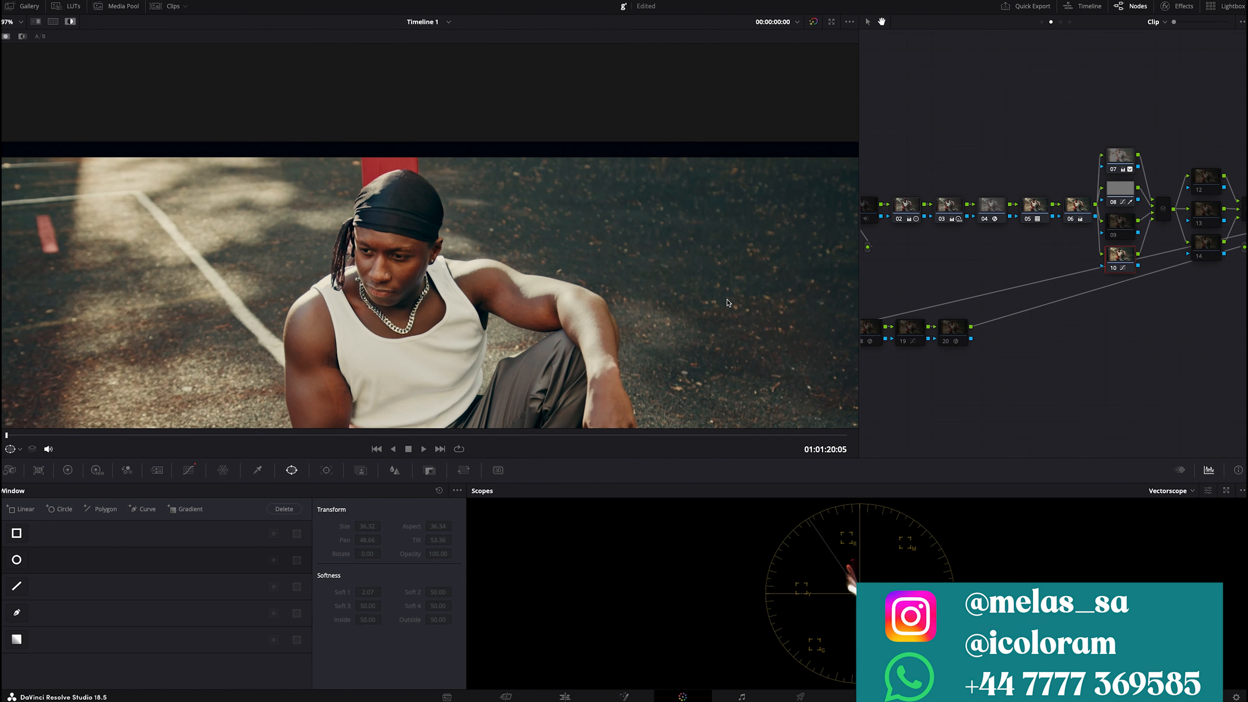
# Step: Widen the node graph area, go to the face close-up at 01:01:31:05, and enable node 12 with the overall grade bypassed
pyautogui.moveTo(859, 280); pyautogui.dragTo(512, 260)
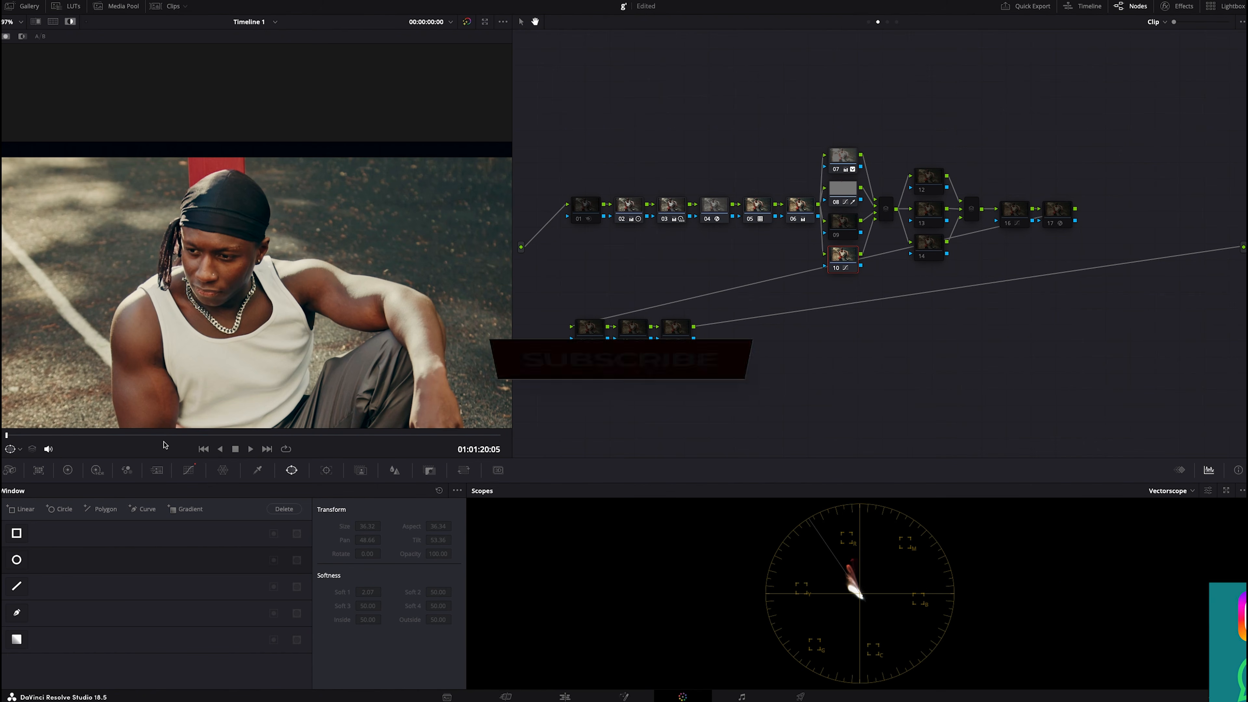
pyautogui.moveTo(178, 443); pyautogui.dragTo(416, 464)
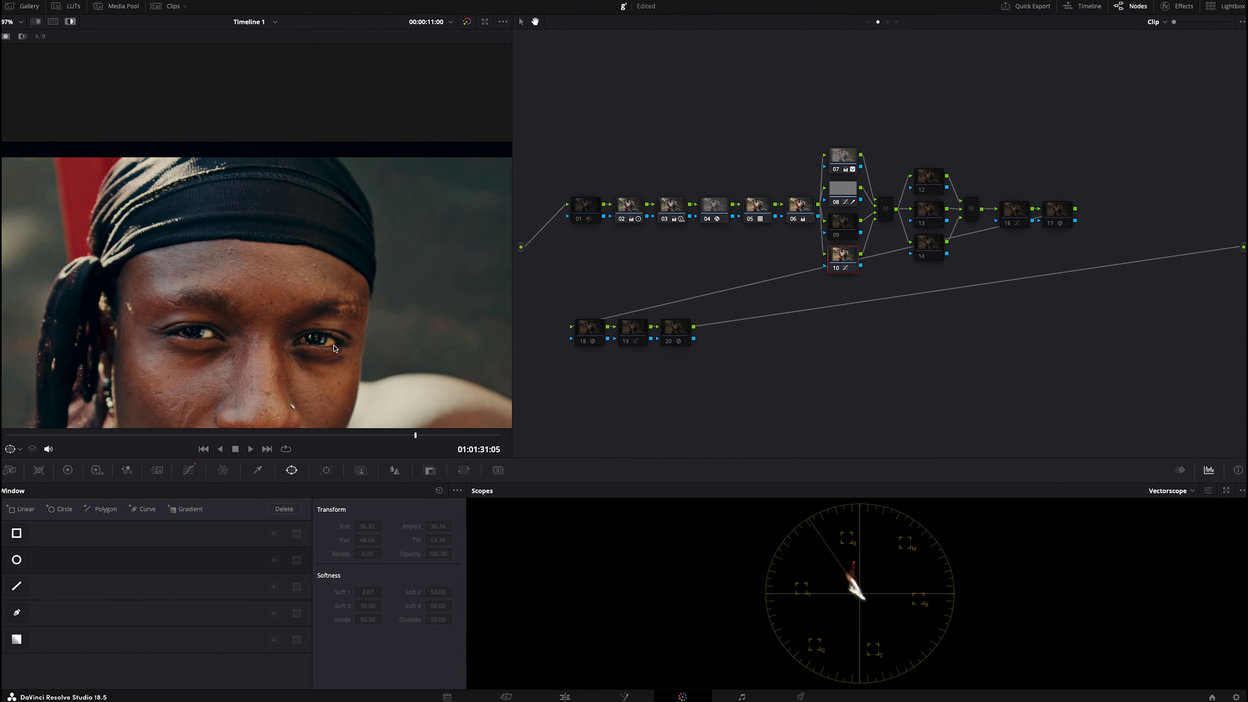
pyautogui.scroll(-4, 334, 348)
pyautogui.click(938, 188)
pyautogui.hotkey('shift', 'd')
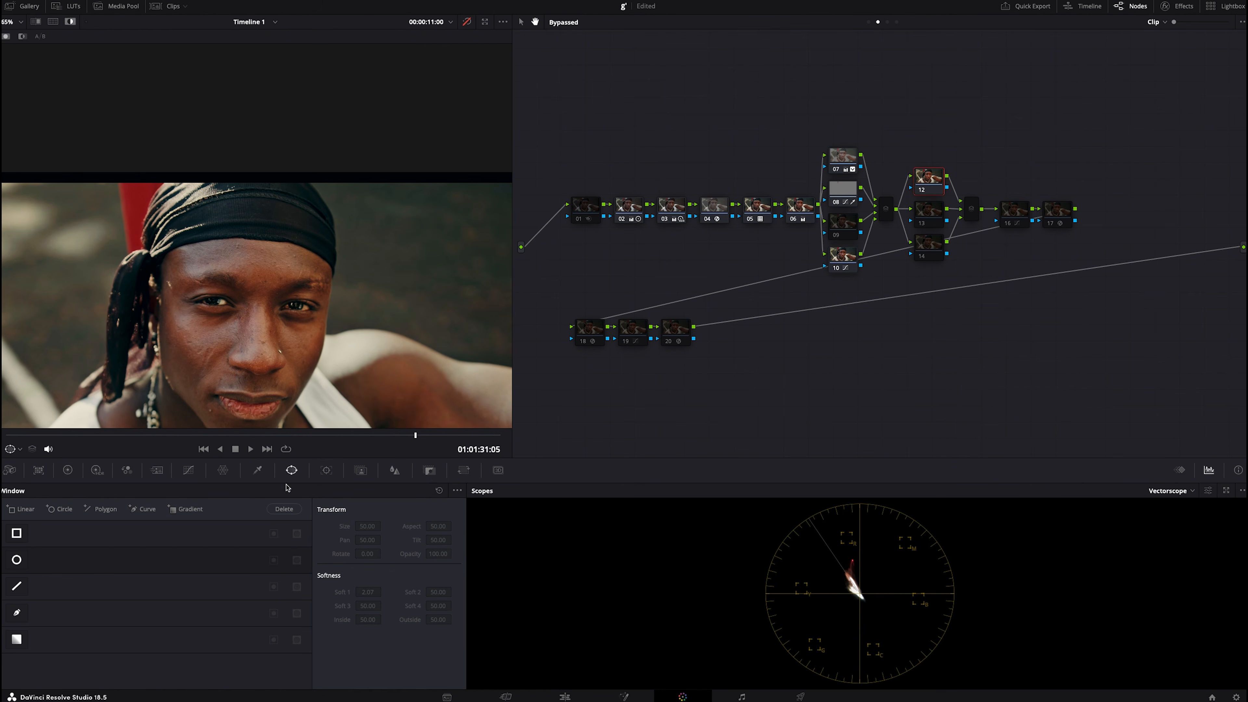
# Step: Add a circular window around the man's face on node 12 with size 38.54, aspect 40.06, rotation 9.51 and softness 9.56
pyautogui.click(16, 560)
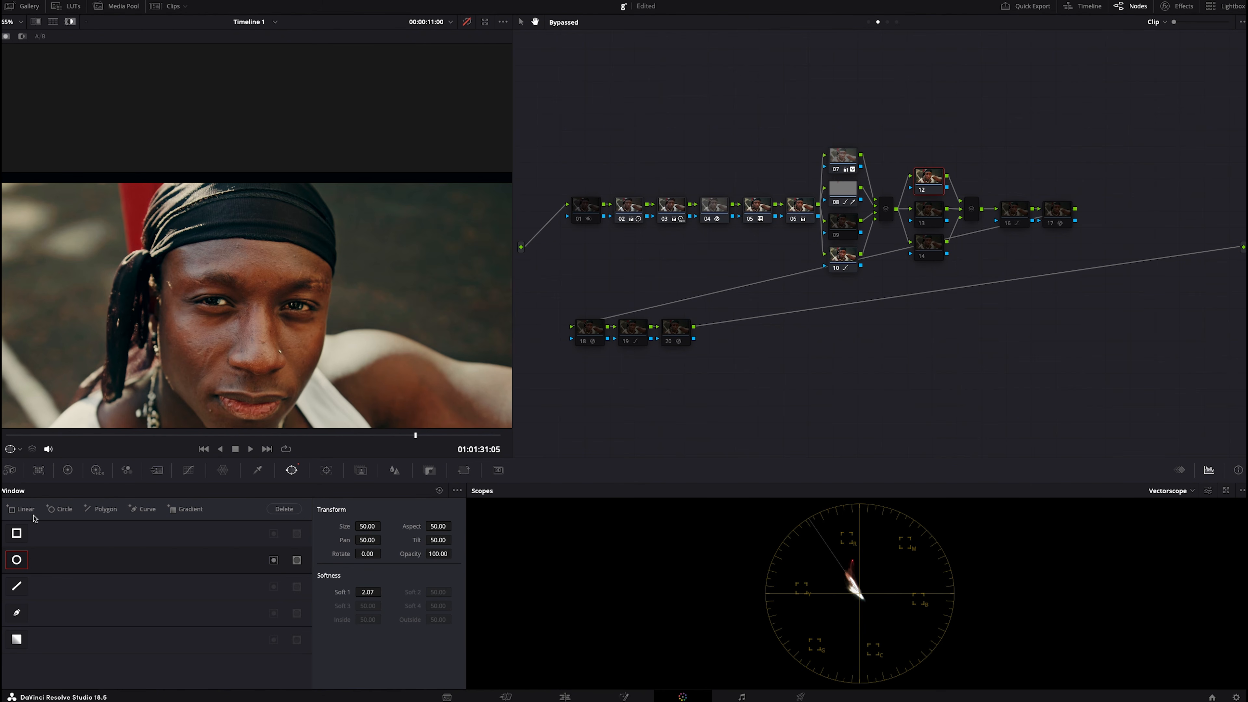
pyautogui.moveTo(278, 343); pyautogui.dragTo(267, 326)
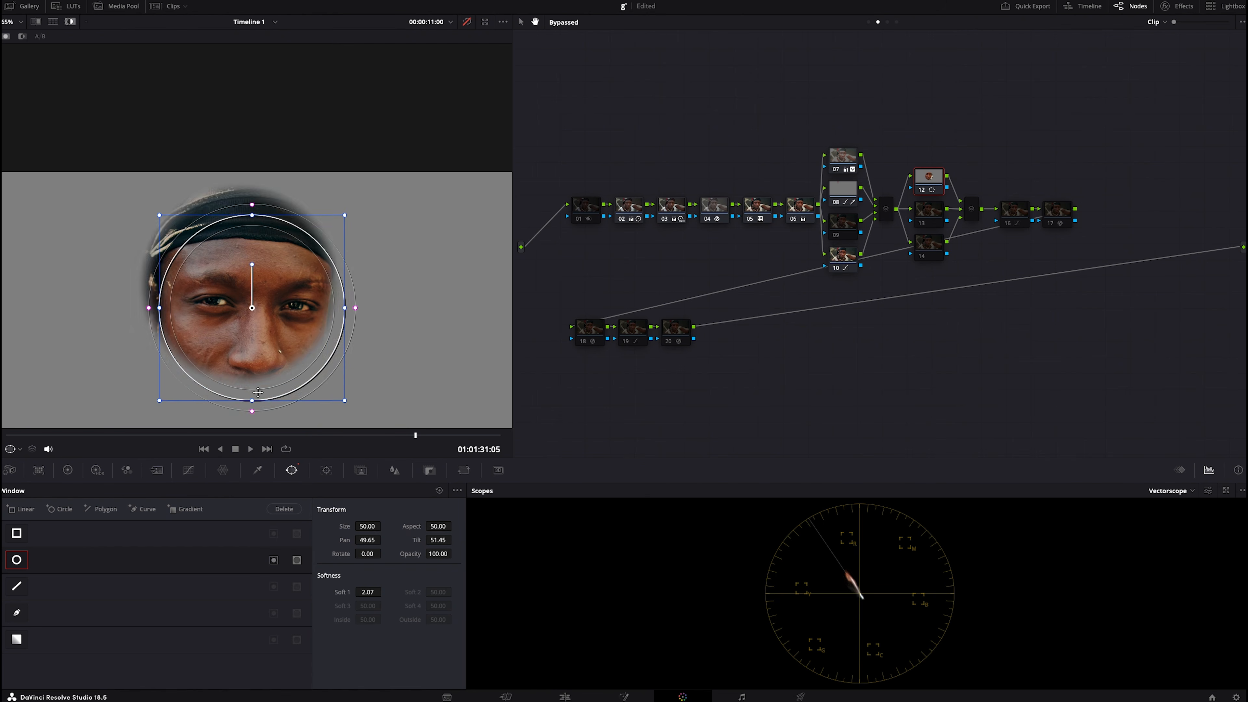
pyautogui.scroll(-2, 245, 394)
pyautogui.moveTo(253, 372)
pyautogui.mouseDown()
pyautogui.moveTo(253, 391)
pyautogui.moveTo(257, 364)
pyautogui.moveTo(252, 380)
pyautogui.mouseUp()
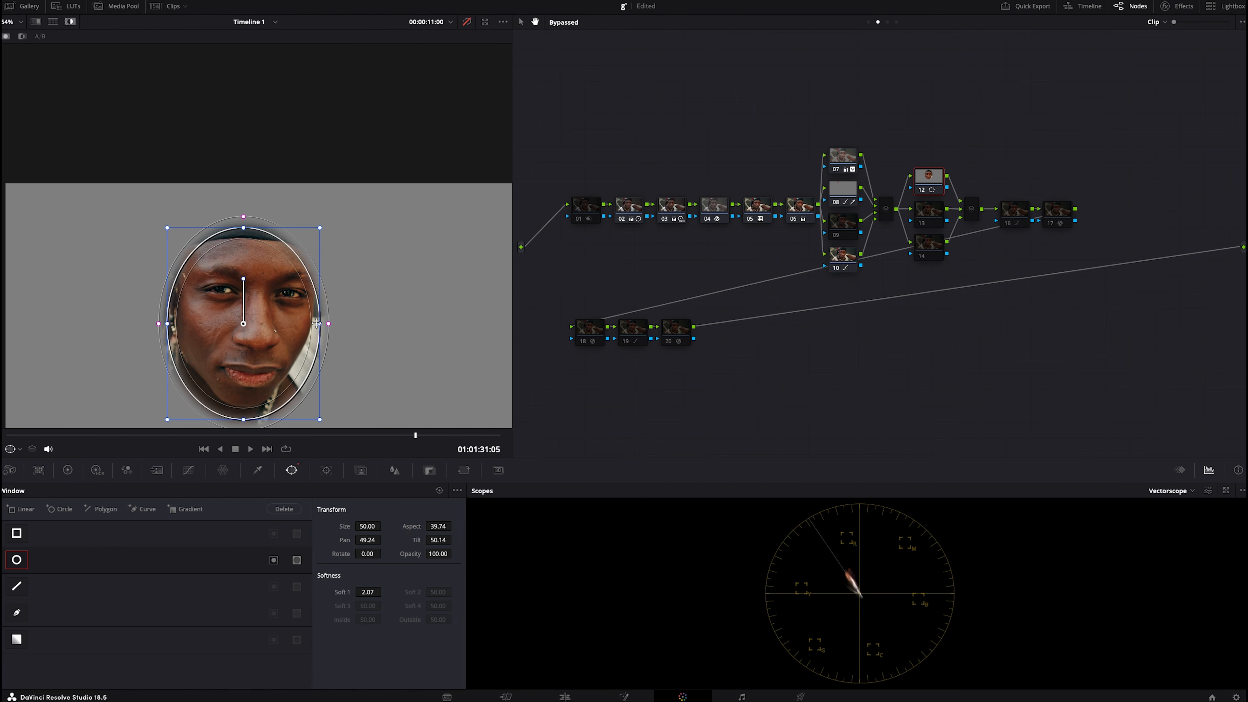
pyautogui.moveTo(316, 323); pyautogui.dragTo(295, 324)
pyautogui.moveTo(247, 280); pyautogui.dragTo(258, 248)
pyautogui.moveTo(301, 334); pyautogui.dragTo(307, 338)
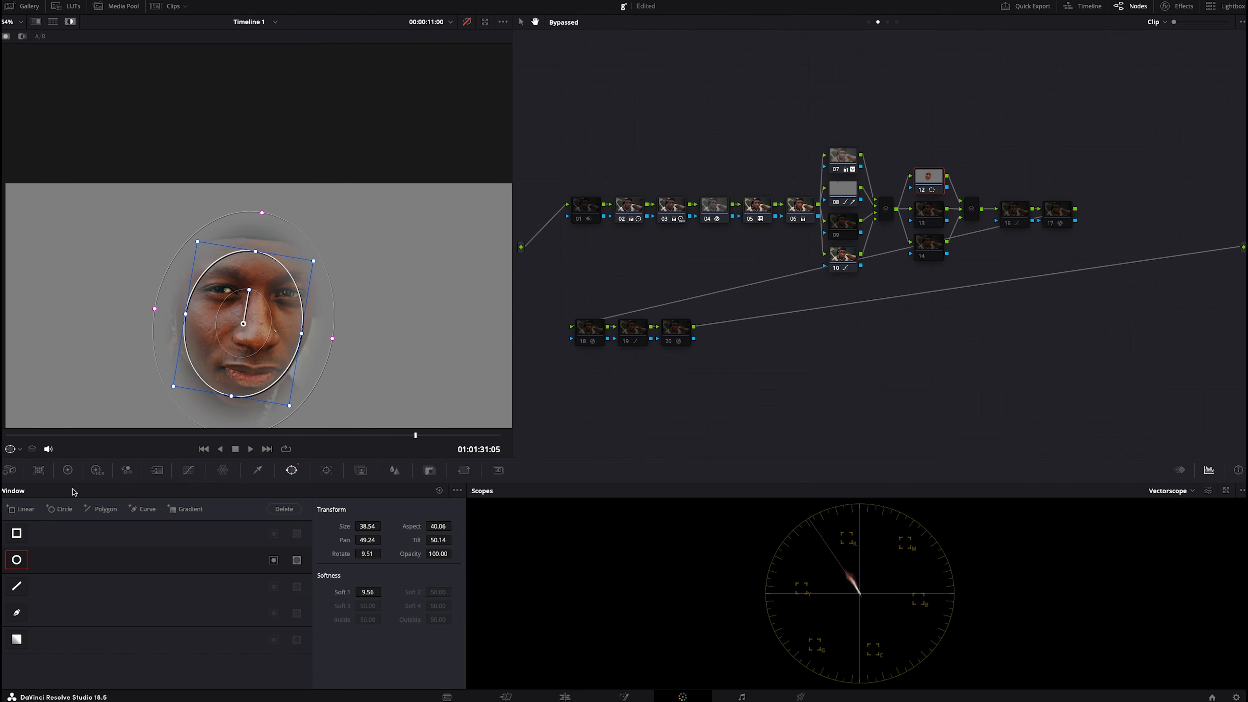
# Step: Brighten node 12's face window with Gamma 0.04 and contrast 1.016, toggling the highlight to check it
pyautogui.click(68, 469)
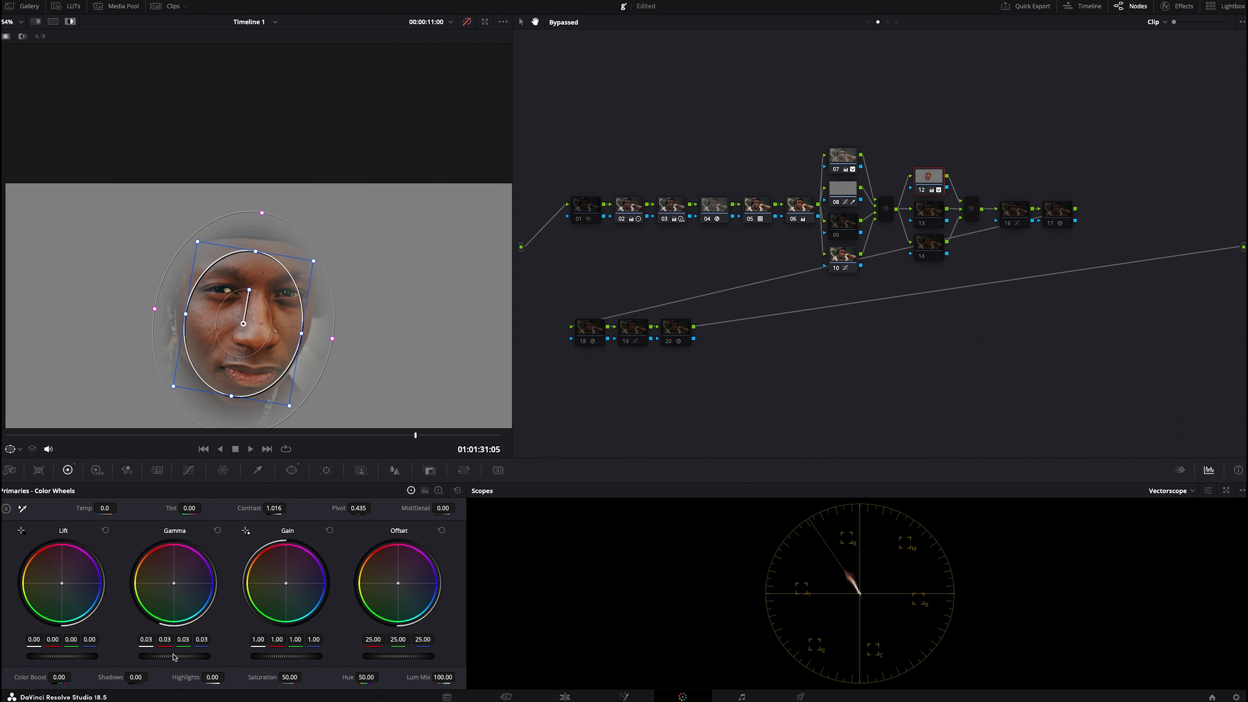
pyautogui.hotkey('shift', 'h')
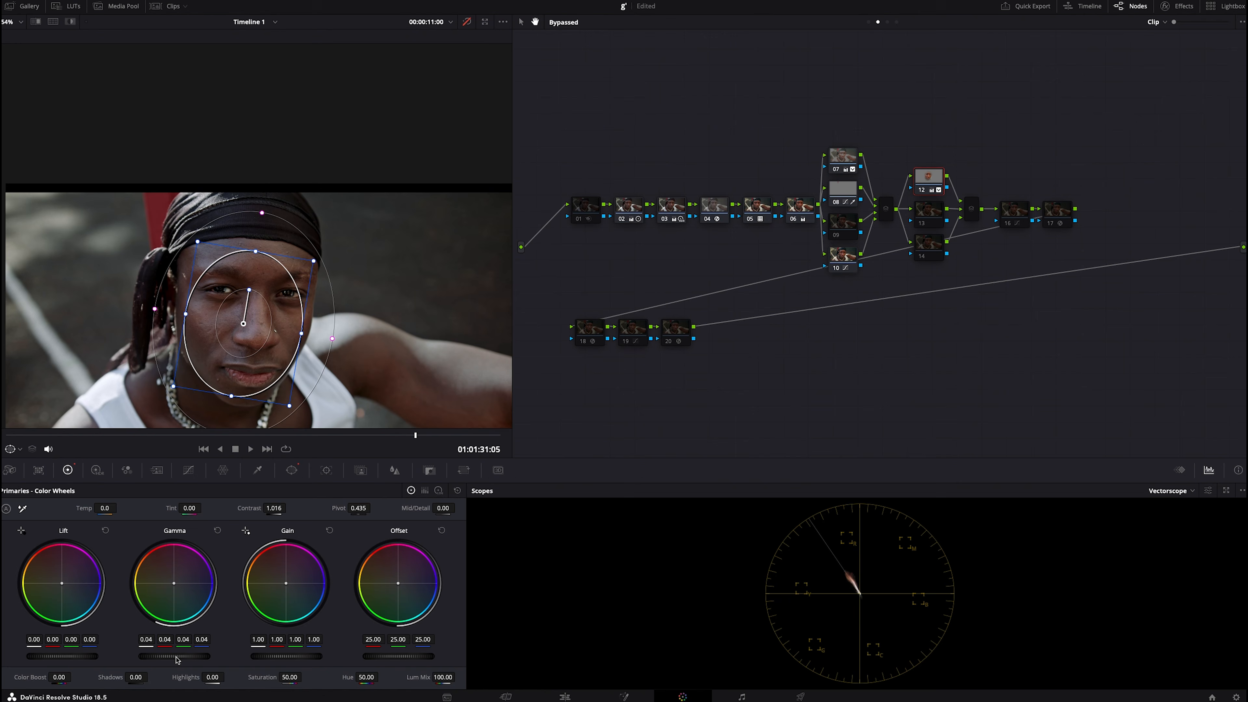
pyautogui.hotkey('shift', 'h')
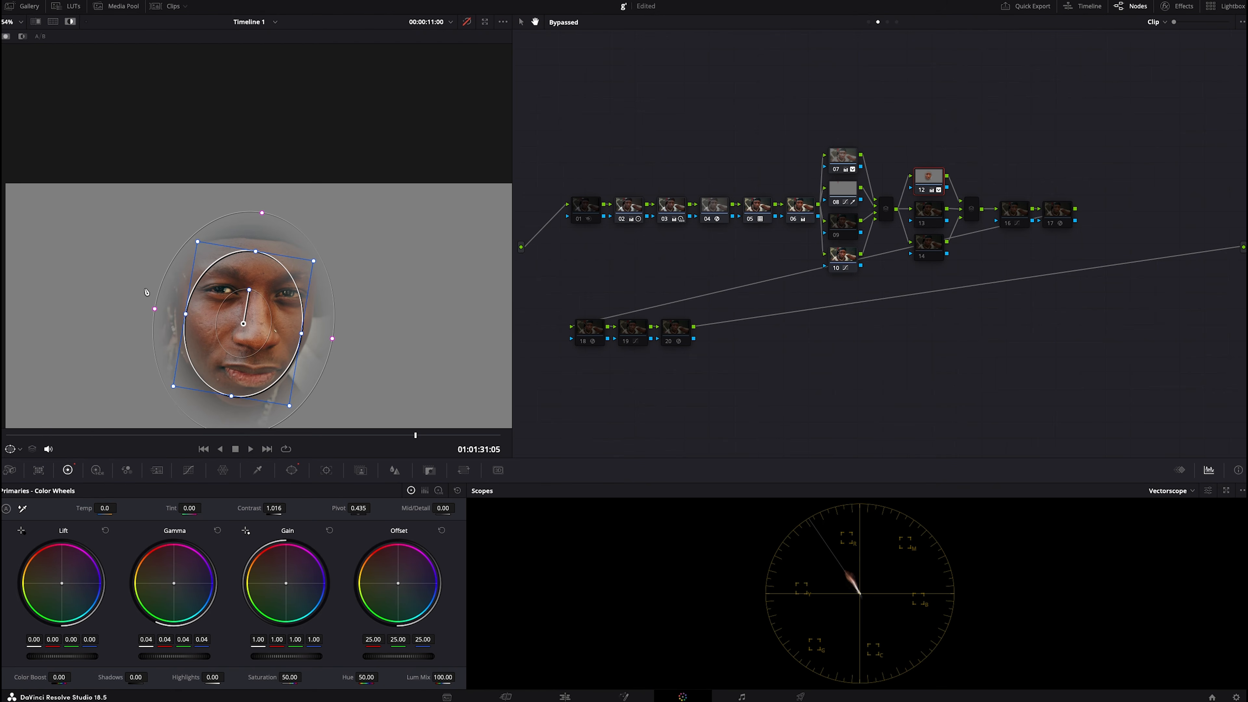
# Step: Turn off the highlight and the grade bypass, compare the face with and without node 12, and leave that node disabled
pyautogui.hotkey('shift', 'h')
pyautogui.hotkey('shift', 'h')
pyautogui.click(70, 20)
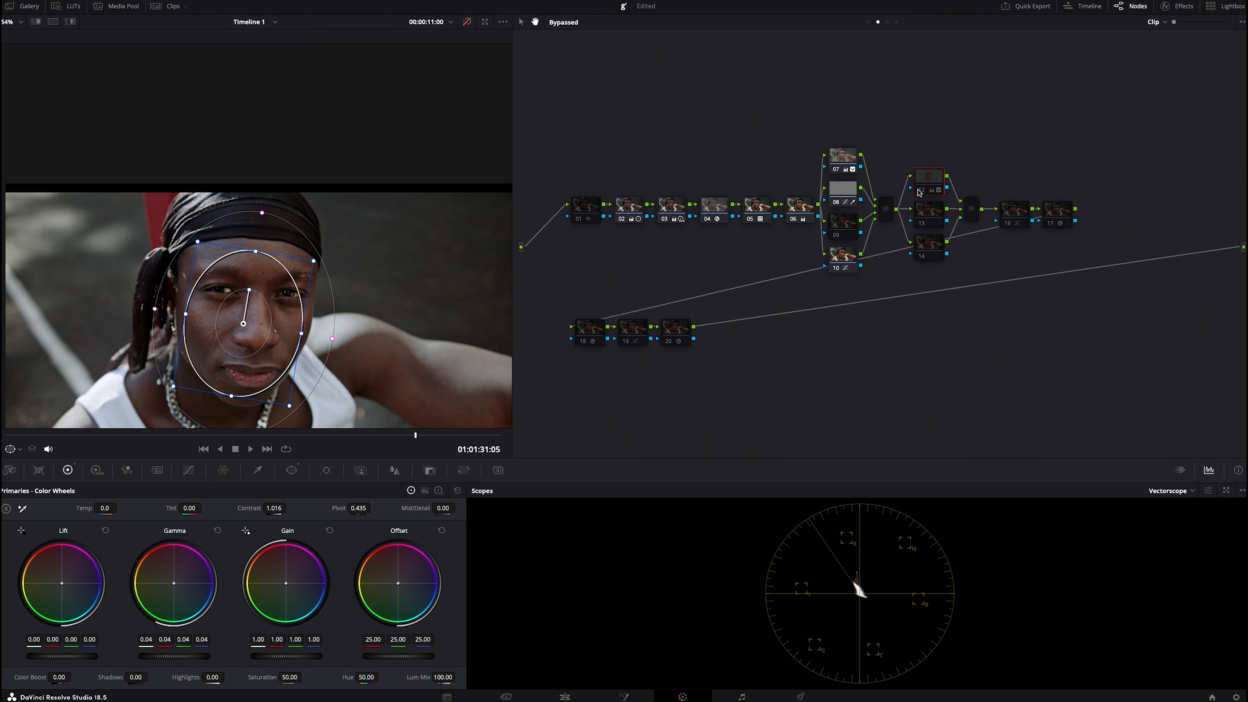
pyautogui.hotkey('shift', 'd')
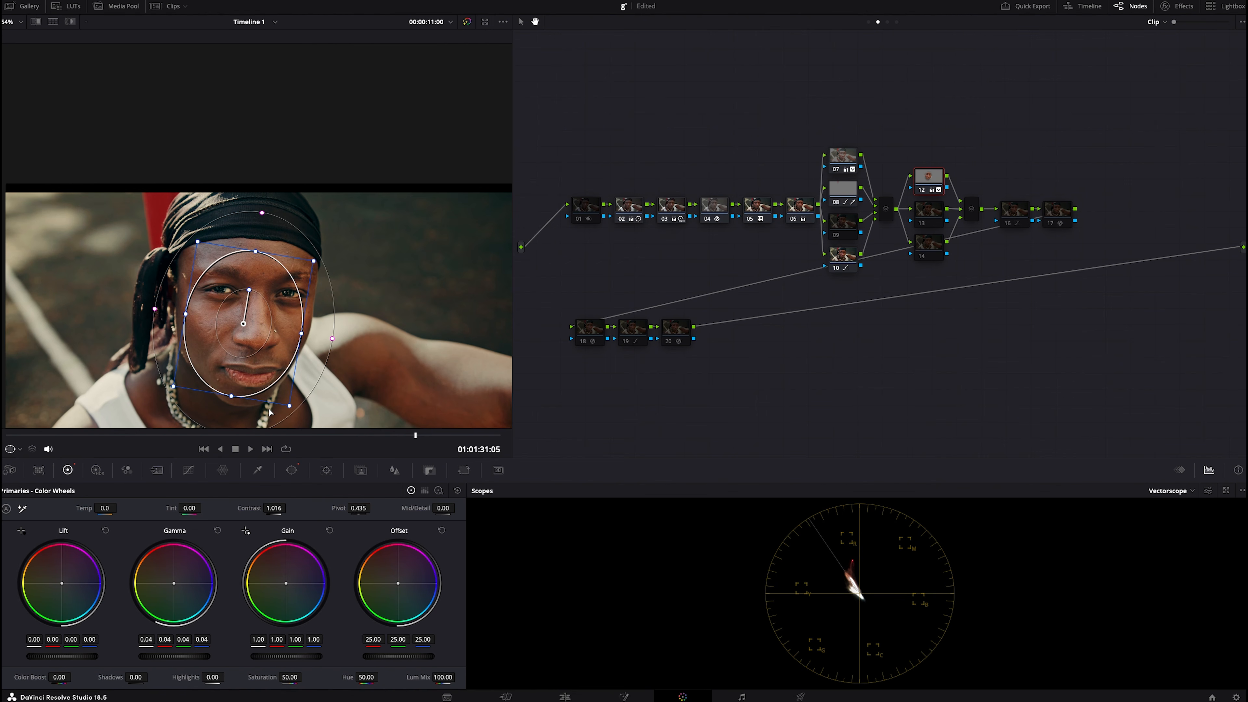
pyautogui.hotkey('ctrl', 'd')
pyautogui.scroll(-3, 229, 339)
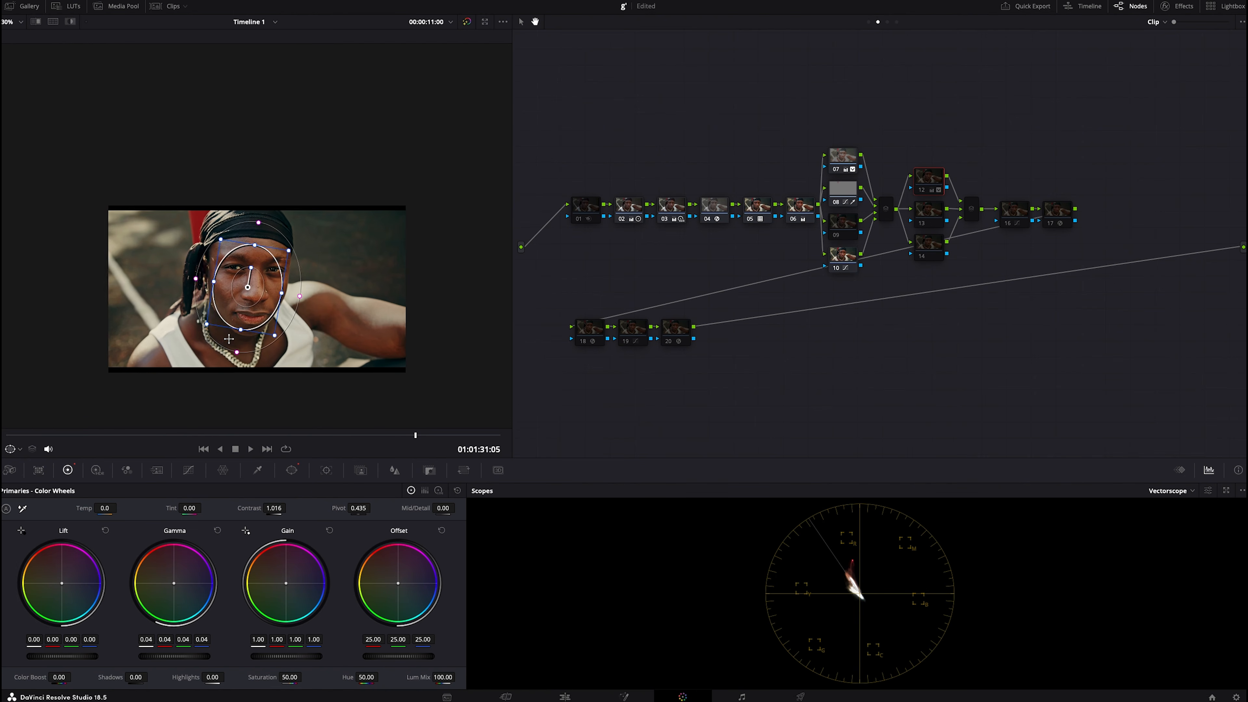
pyautogui.scroll(-1, 228, 338)
# Step: Enable node 13 and add a gradient window rotated 89.26, placed past the frame's edge at pan 65.56, tilt 49.26
pyautogui.click(928, 211)
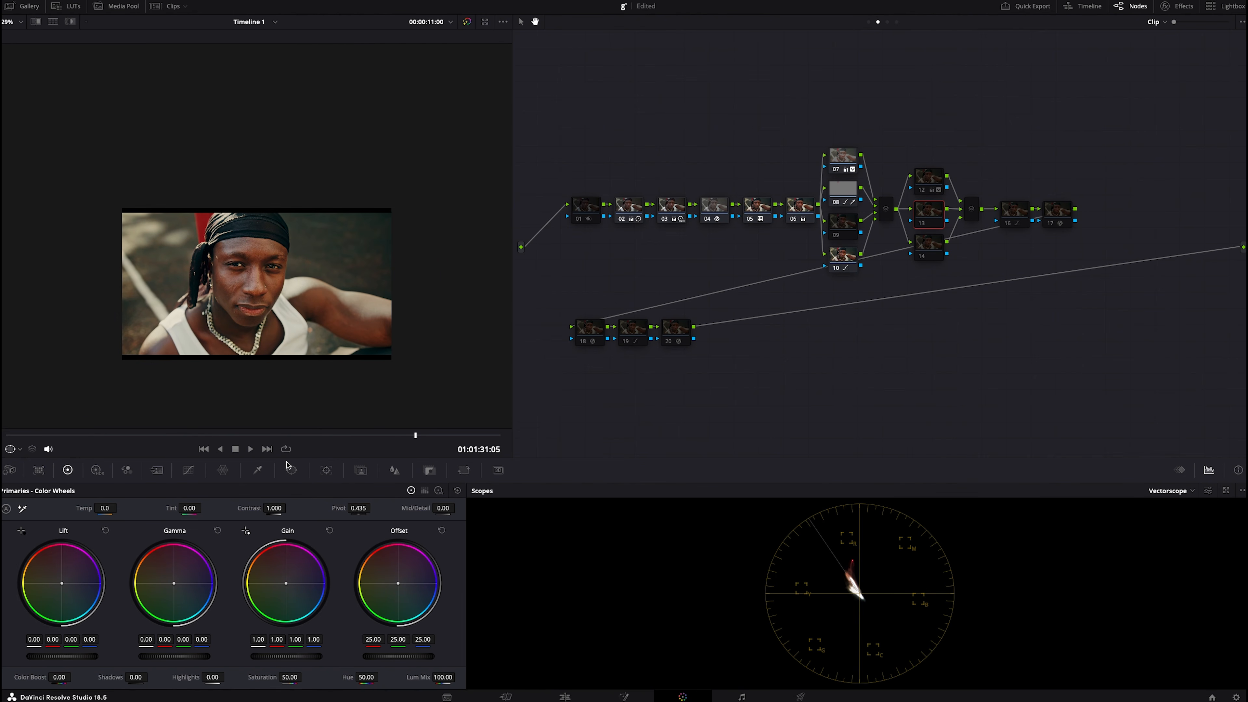
pyautogui.click(291, 470)
pyautogui.click(920, 226)
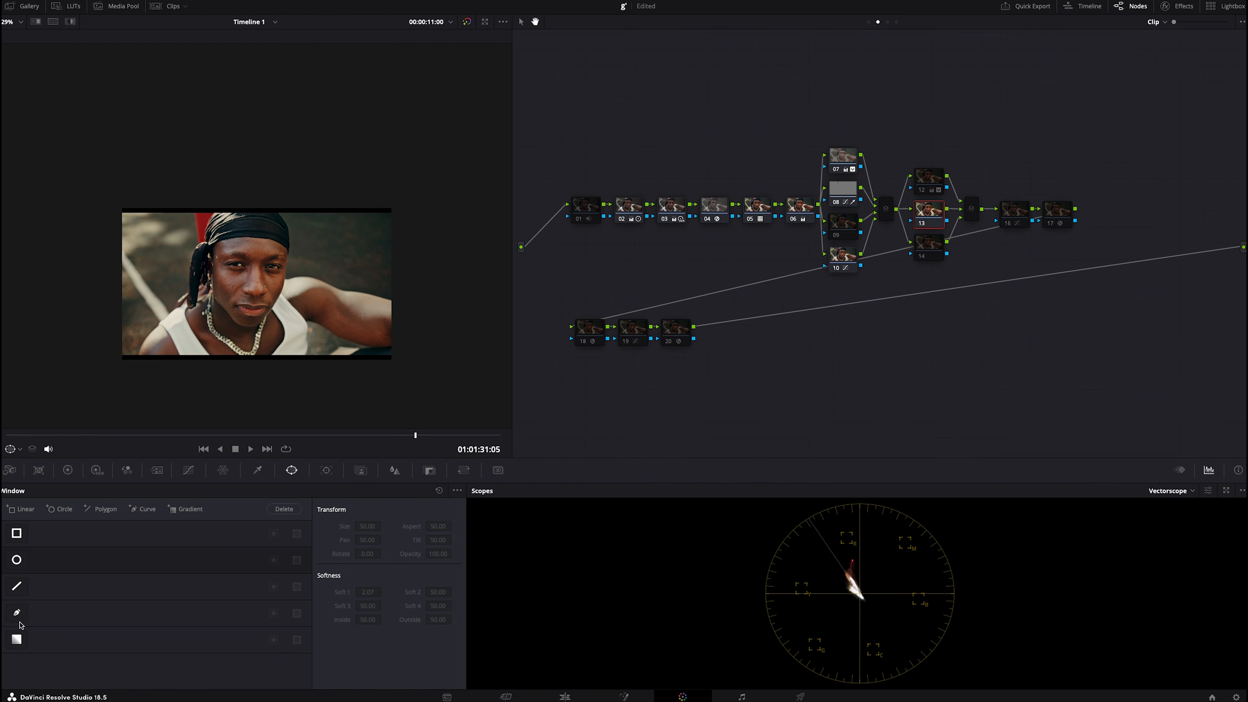
pyautogui.click(16, 640)
pyautogui.moveTo(257, 314); pyautogui.dragTo(127, 286)
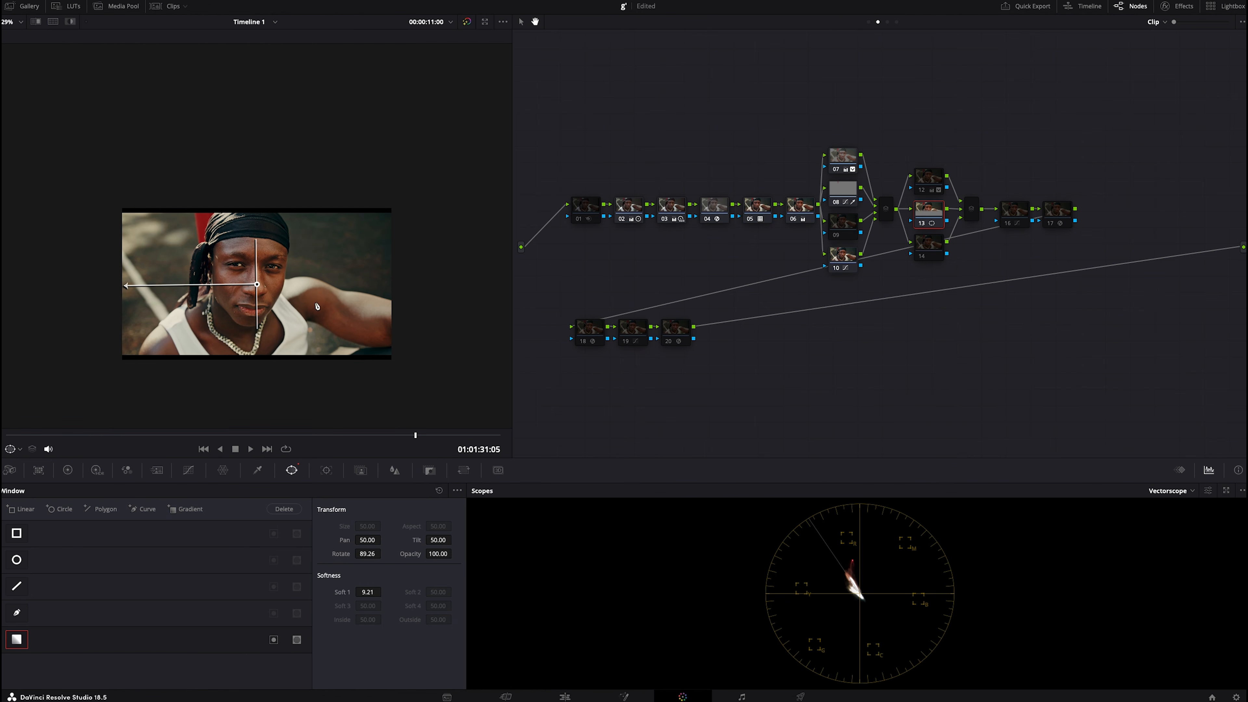
pyautogui.moveTo(257, 284); pyautogui.dragTo(434, 292)
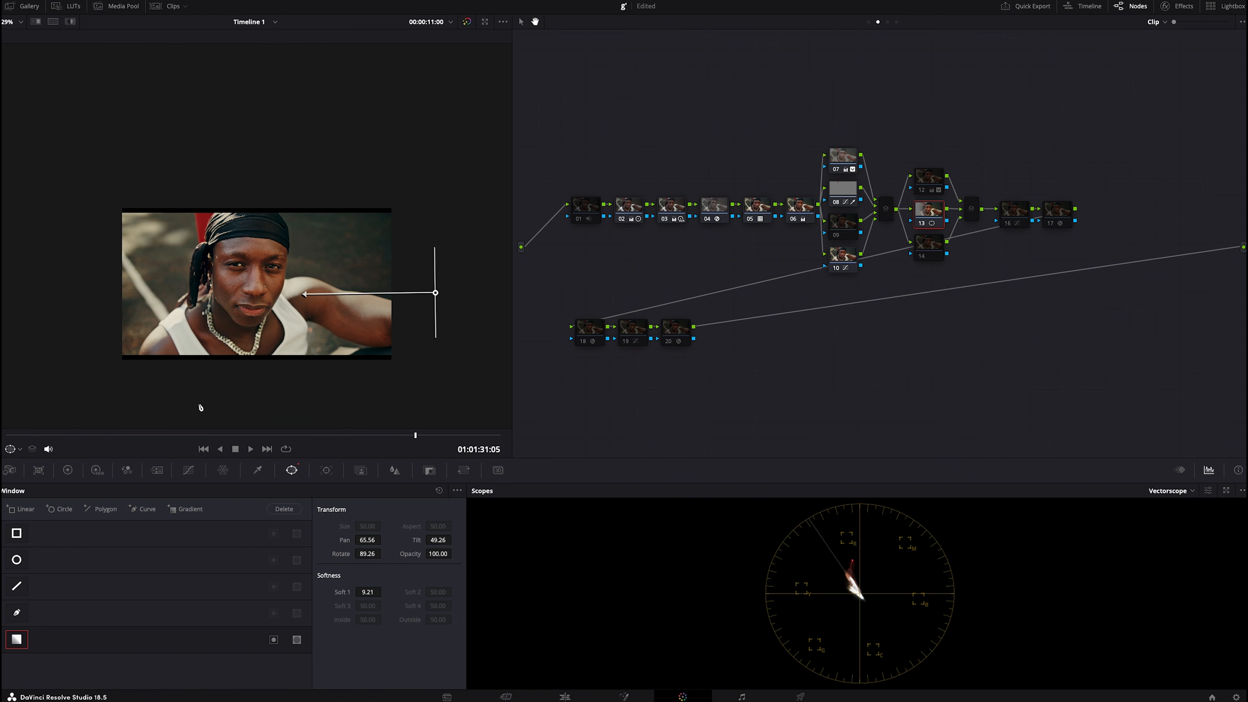
# Step: Tint node 13's Gamma blue (red -0.12, green 0.02, blue 0.18), shift the gradient inward, and set the key output gain to 0.306
pyautogui.click(68, 470)
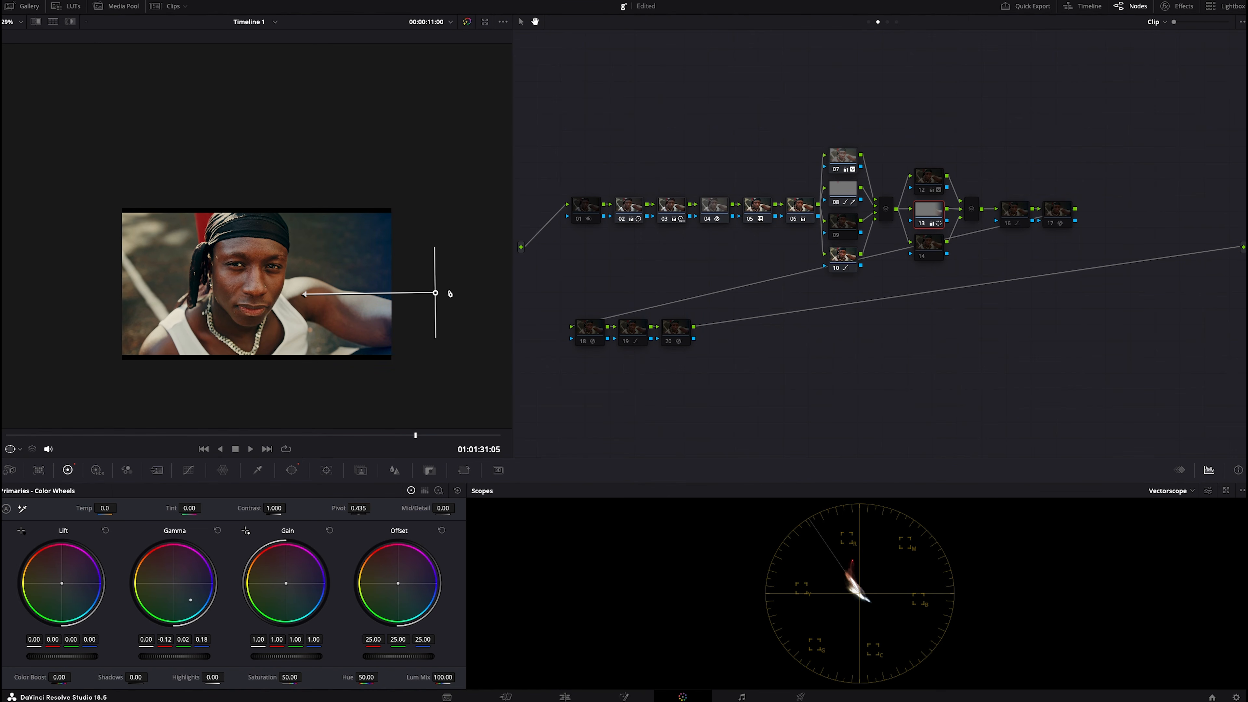
pyautogui.moveTo(434, 295)
pyautogui.mouseDown()
pyautogui.moveTo(385, 293)
pyautogui.moveTo(418, 291)
pyautogui.mouseUp()
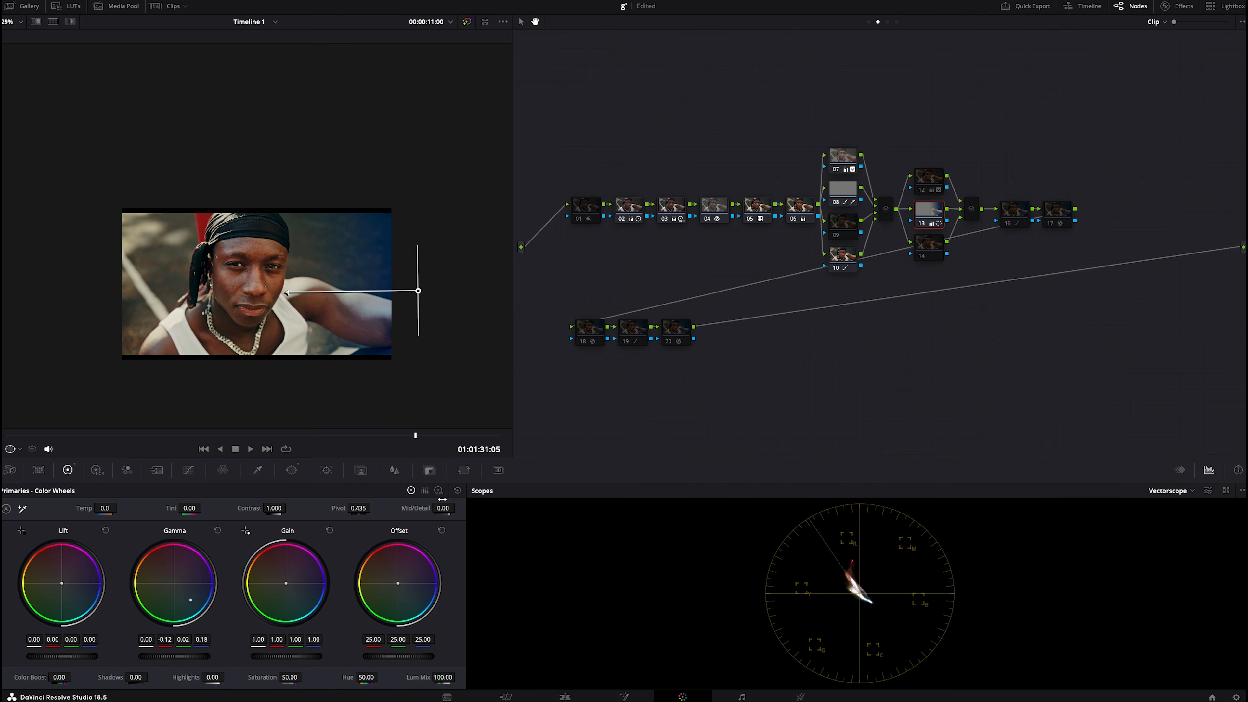
pyautogui.click(429, 471)
pyautogui.moveTo(356, 592)
pyautogui.mouseDown()
pyautogui.moveTo(321, 591)
pyautogui.moveTo(371, 591)
pyautogui.mouseUp()
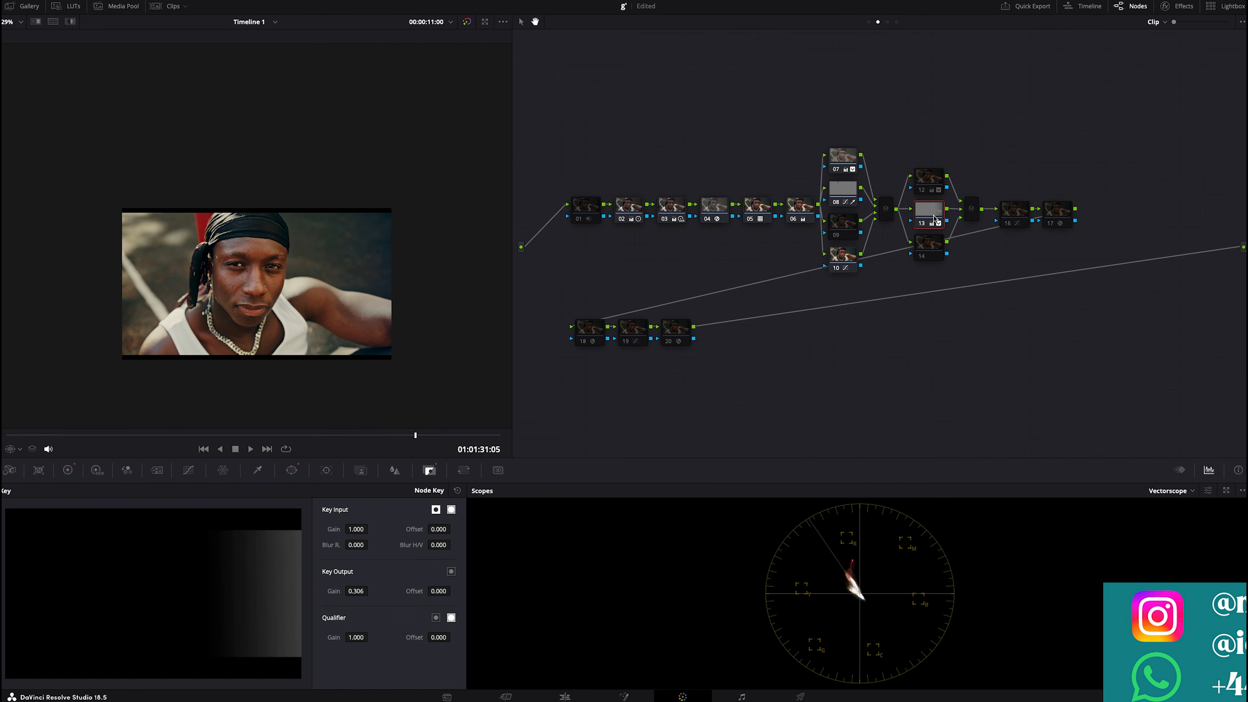
# Step: Delete node 13, undo the deletion, and reset the node's grade instead
pyautogui.press('Delete')
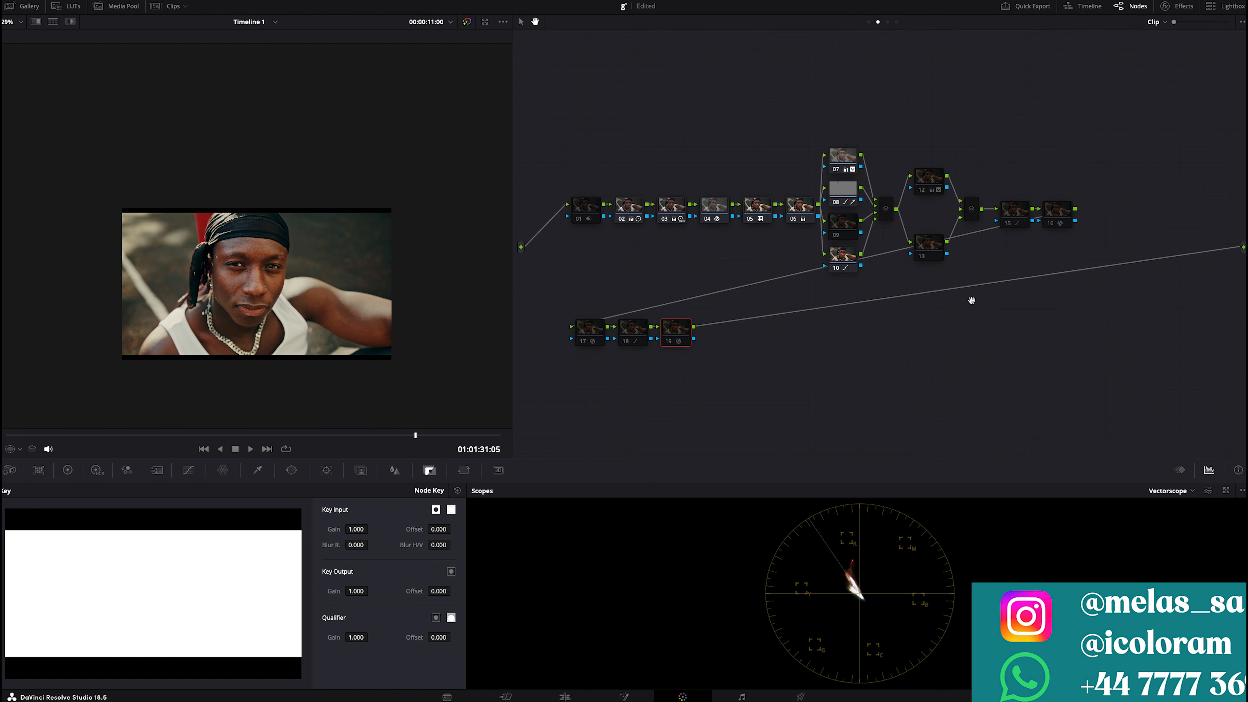
pyautogui.press('super+z')
pyautogui.rightClick(933, 210)
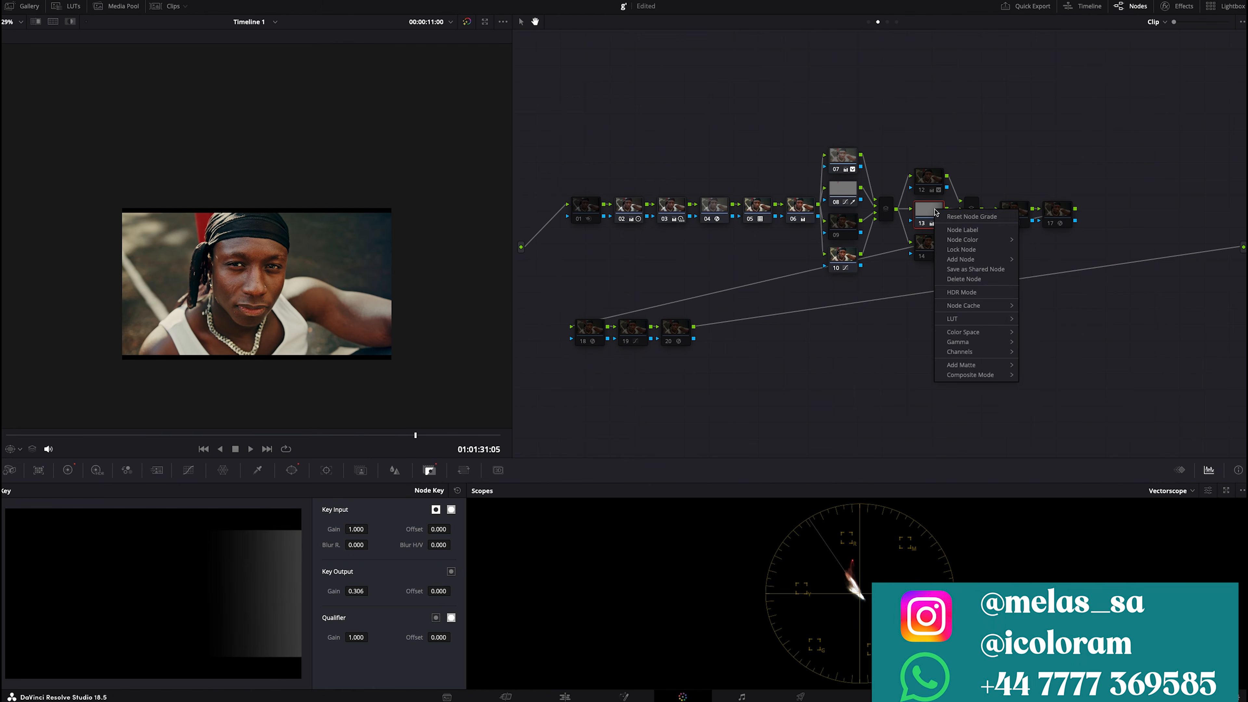
pyautogui.click(952, 216)
# Step: Enable node 16 and toggle it in a closer view to compare its Lum Vs Sat curve adjustment
pyautogui.click(1018, 215)
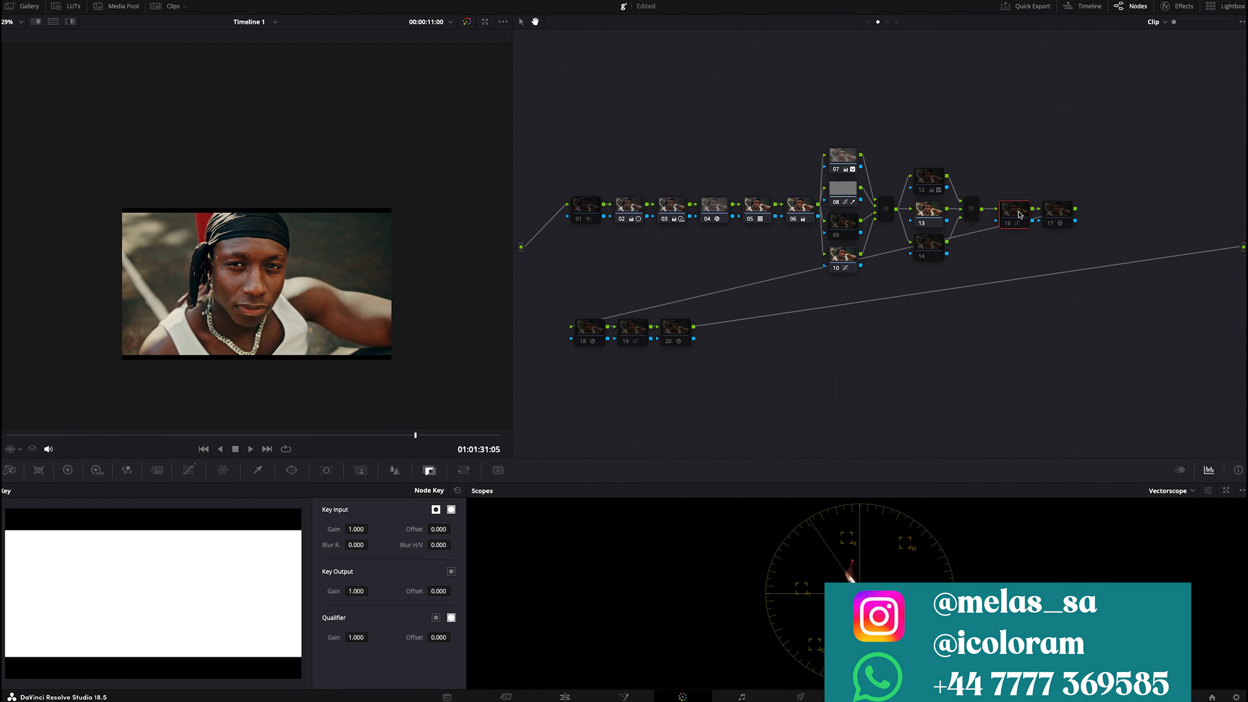
pyautogui.click(188, 470)
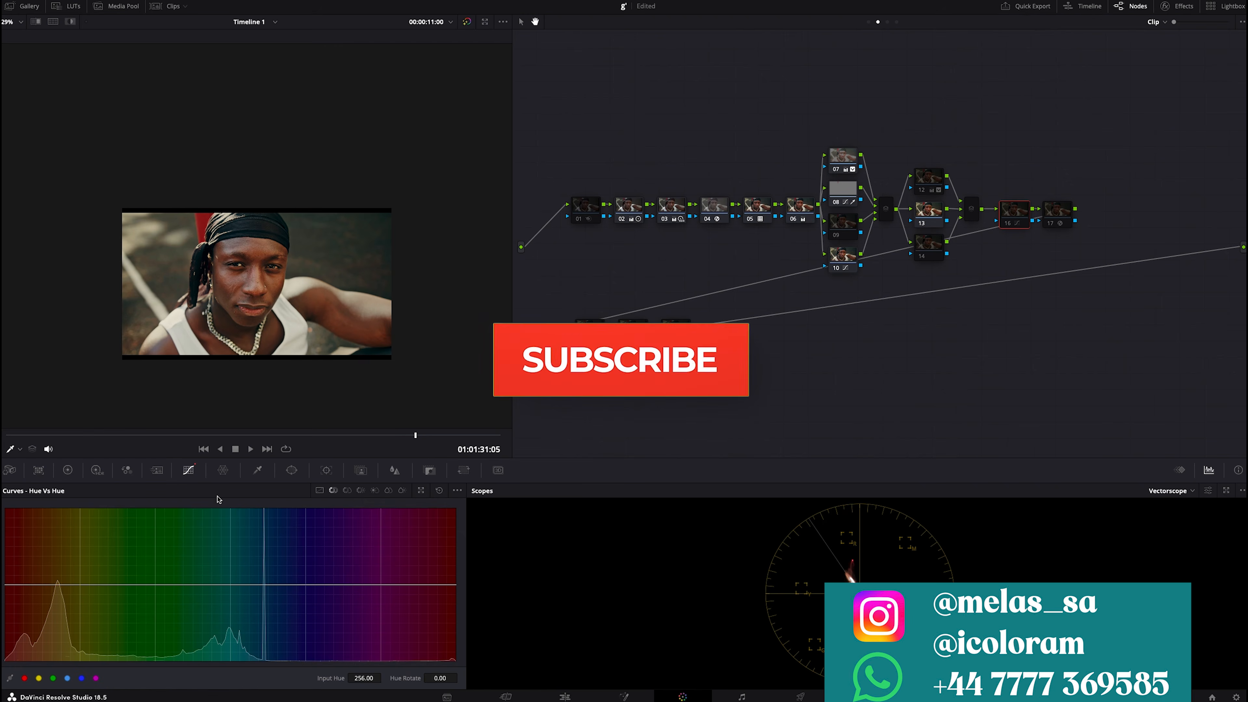
pyautogui.click(375, 491)
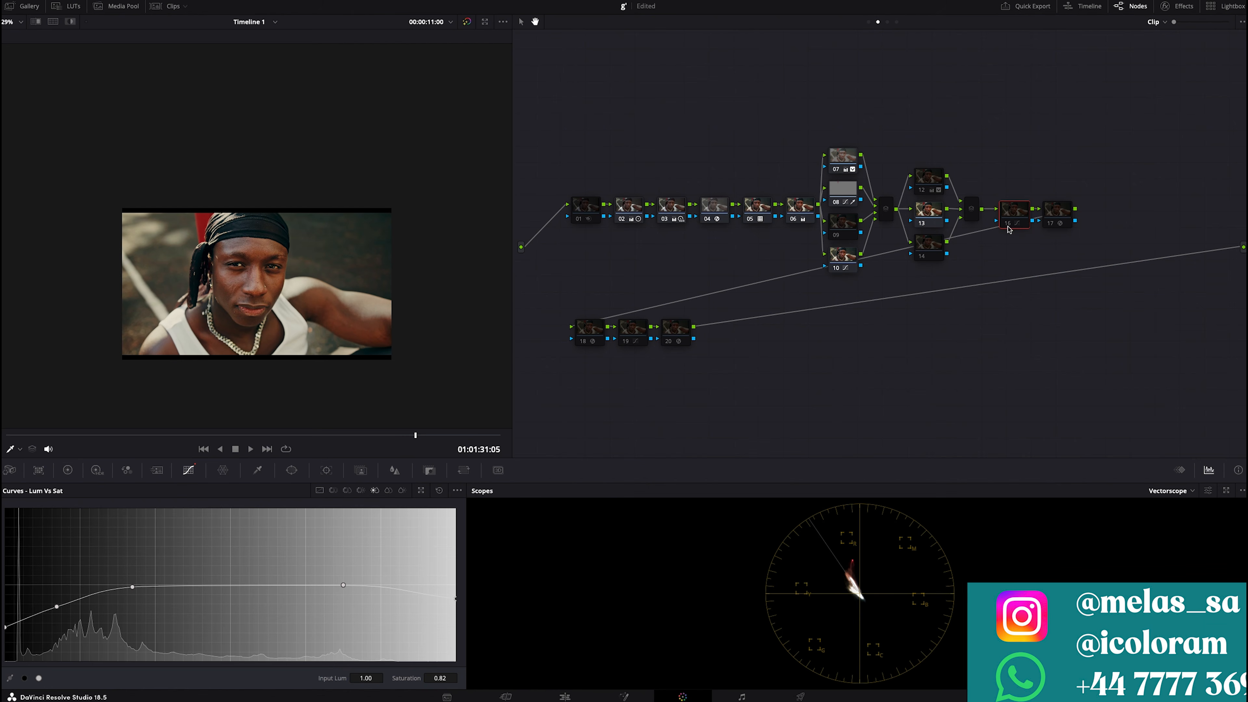
pyautogui.scroll(4, 364, 257)
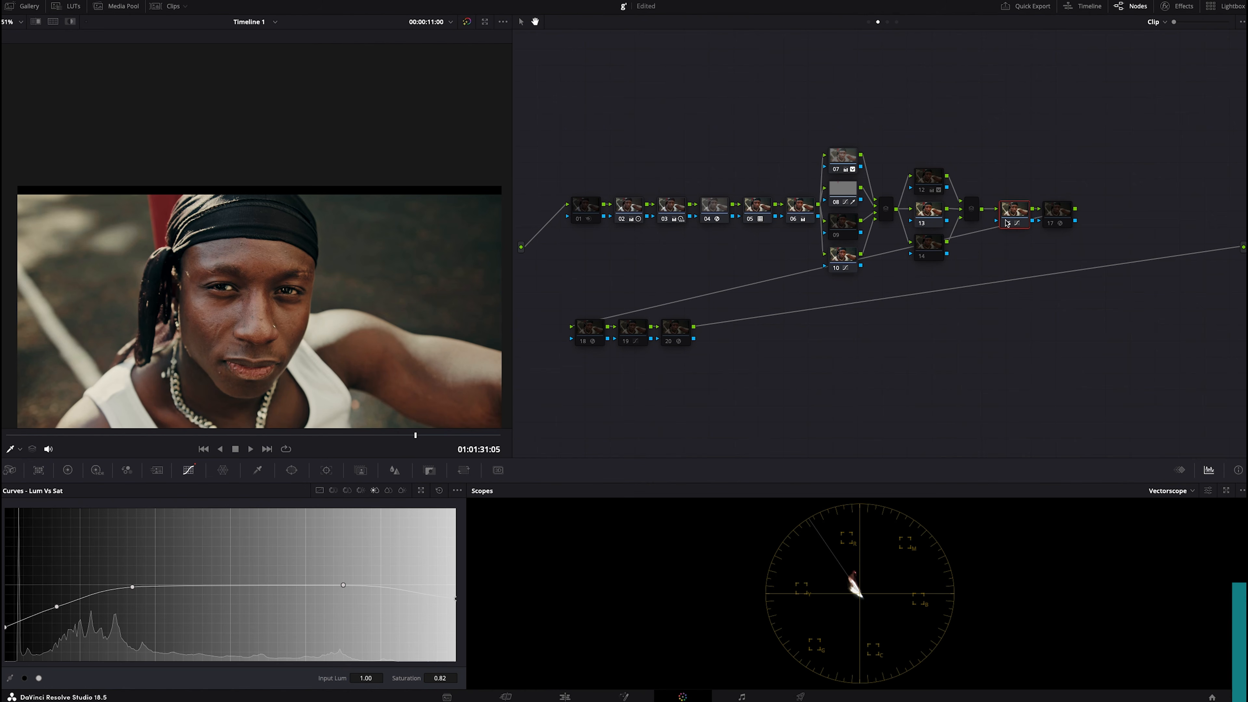
pyautogui.hotkey('ctrl', 'd')
pyautogui.hotkey('ctrl', 'd')
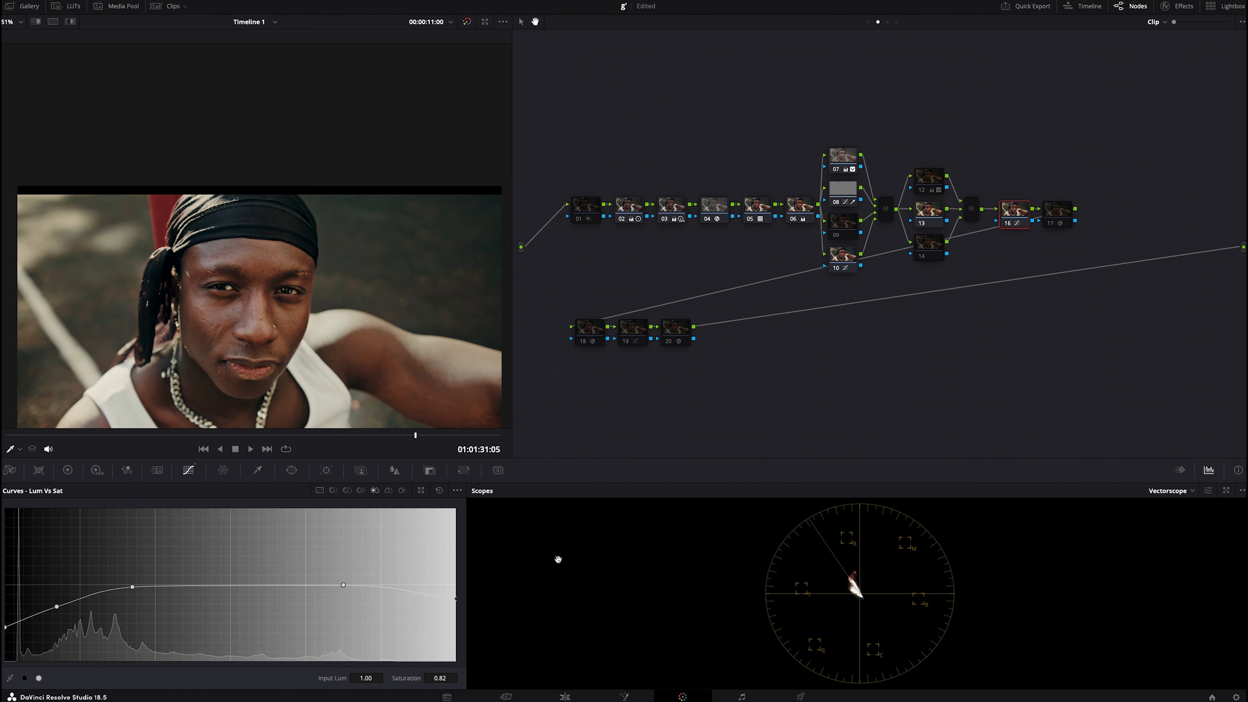
# Step: Show node 16's Sat Vs Sat curve and toggle the node to compare the saturation change
pyautogui.click(388, 491)
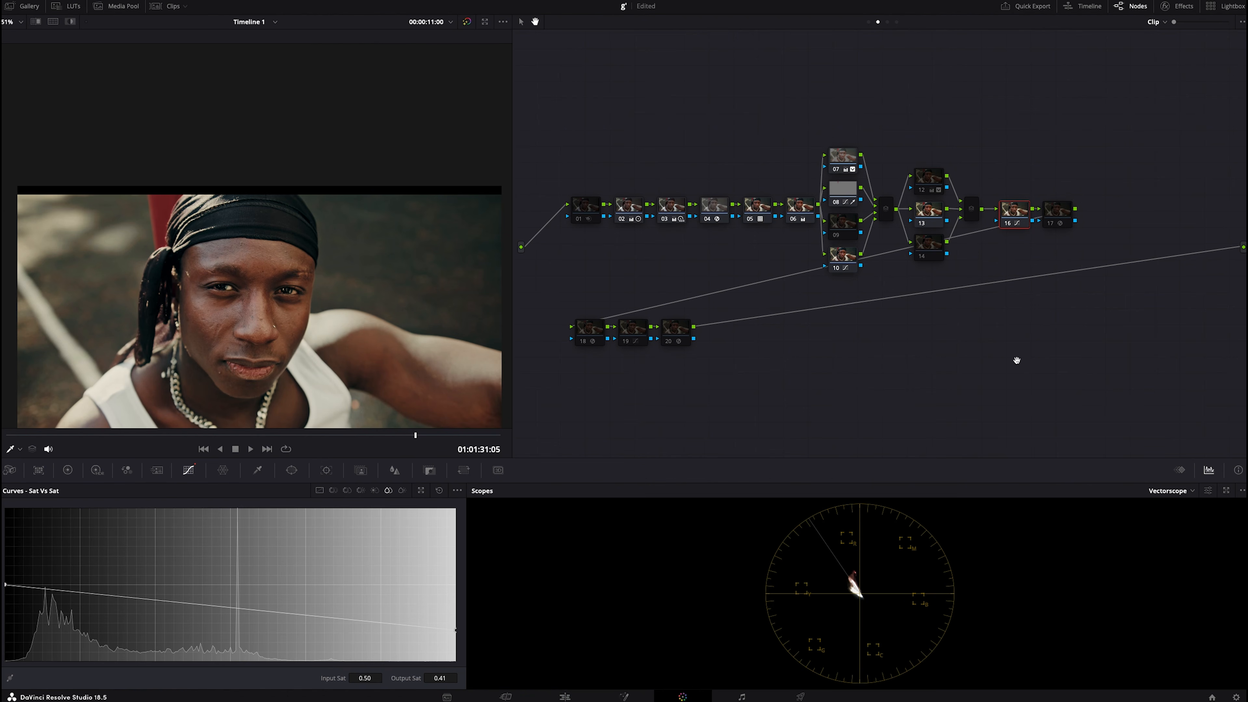
pyautogui.hotkey('ctrl', 'd')
pyautogui.hotkey('ctrl', 'd')
pyautogui.scroll(-2, 282, 313)
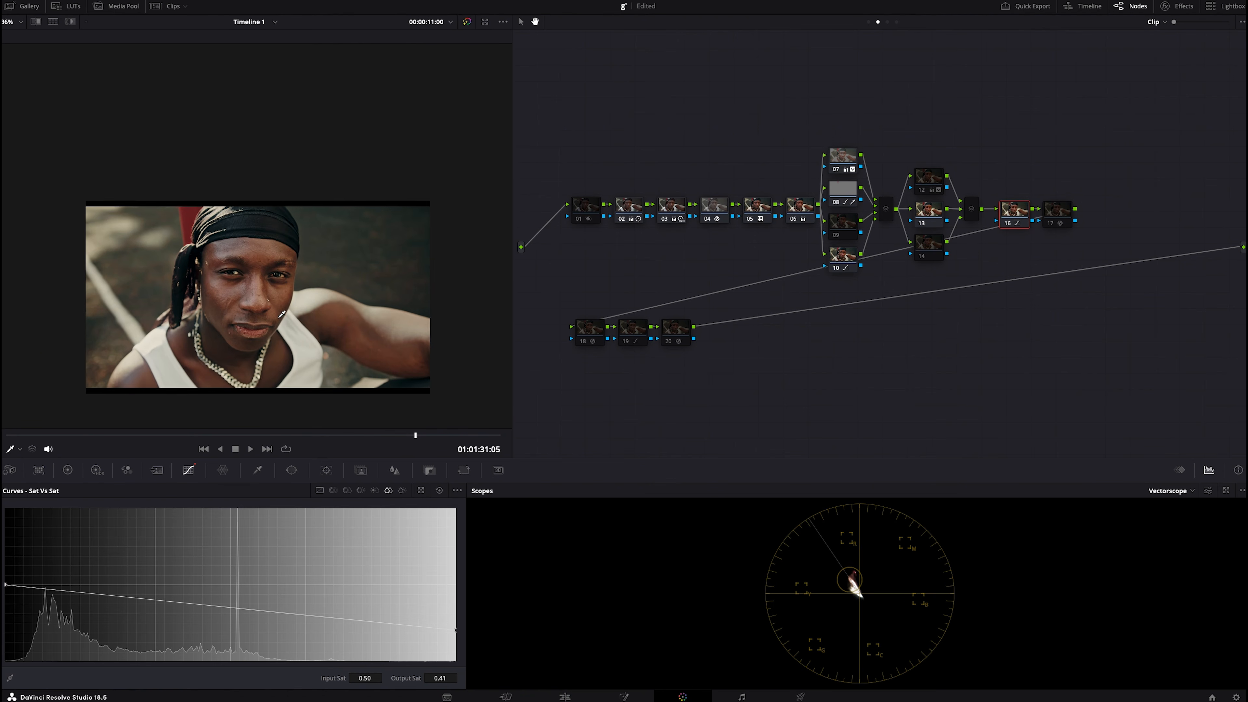
# Step: Check the grade at earlier frames, stopping at 01:01:21:05, and open node 17's glow effect settings
pyautogui.click(169, 435)
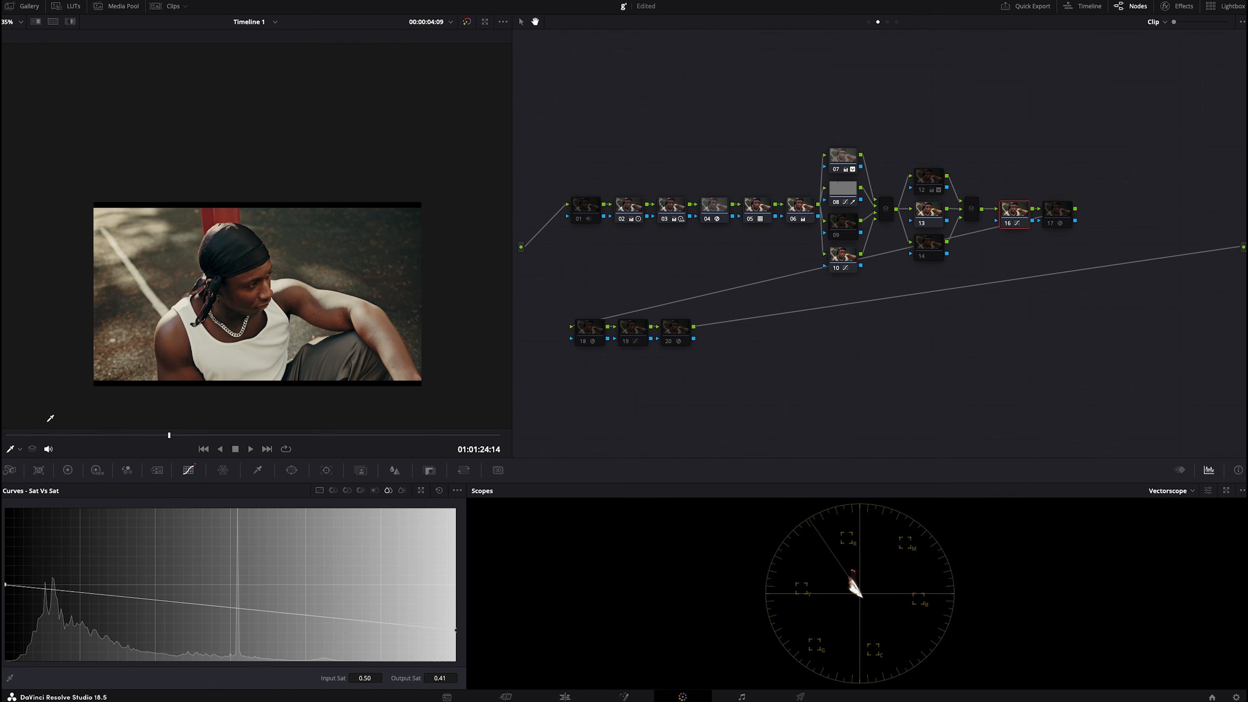
pyautogui.click(43, 435)
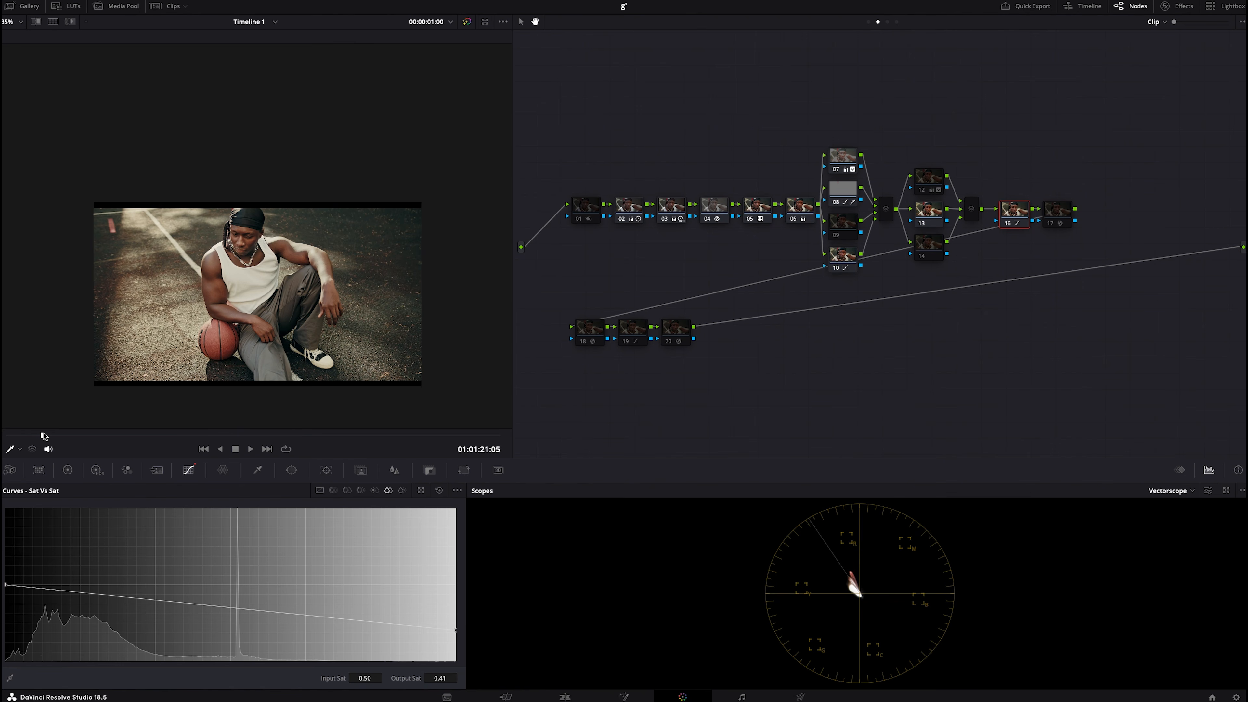
pyautogui.click(1063, 215)
pyautogui.click(1172, 6)
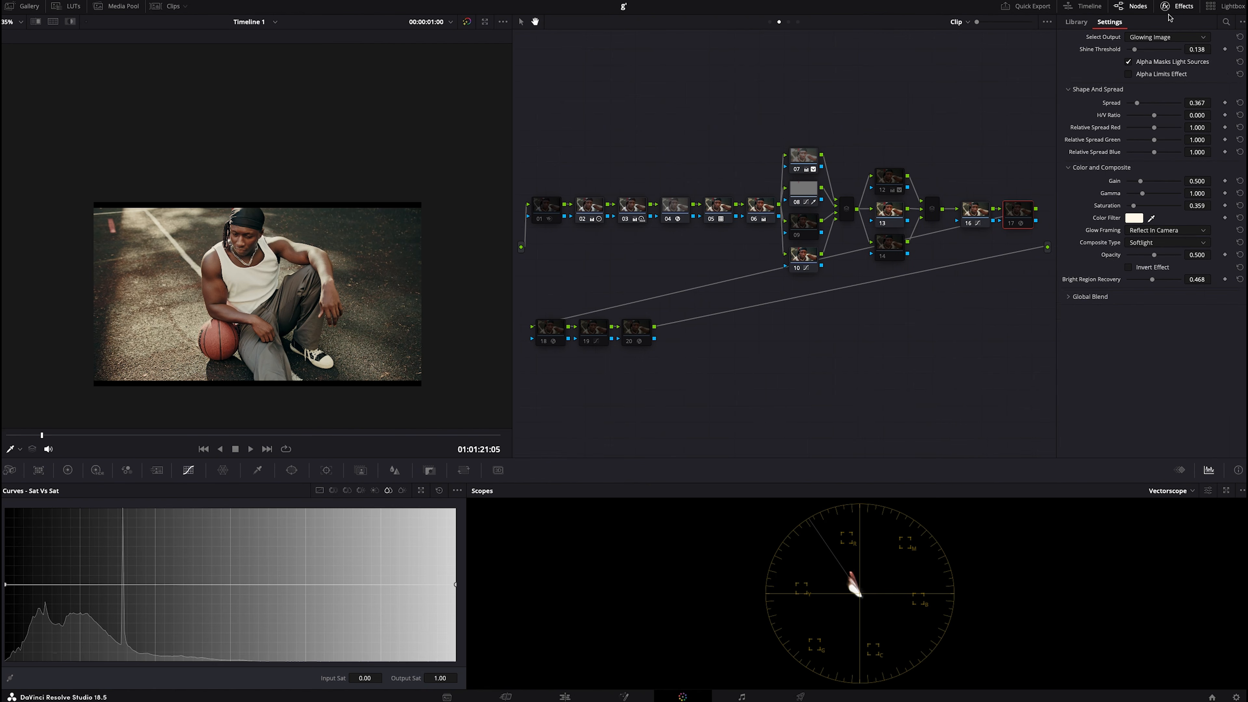
# Step: Enable node 17's glow and inspect the player's skin, shirt and ball in an enlarged full-size view
pyautogui.click(1010, 224)
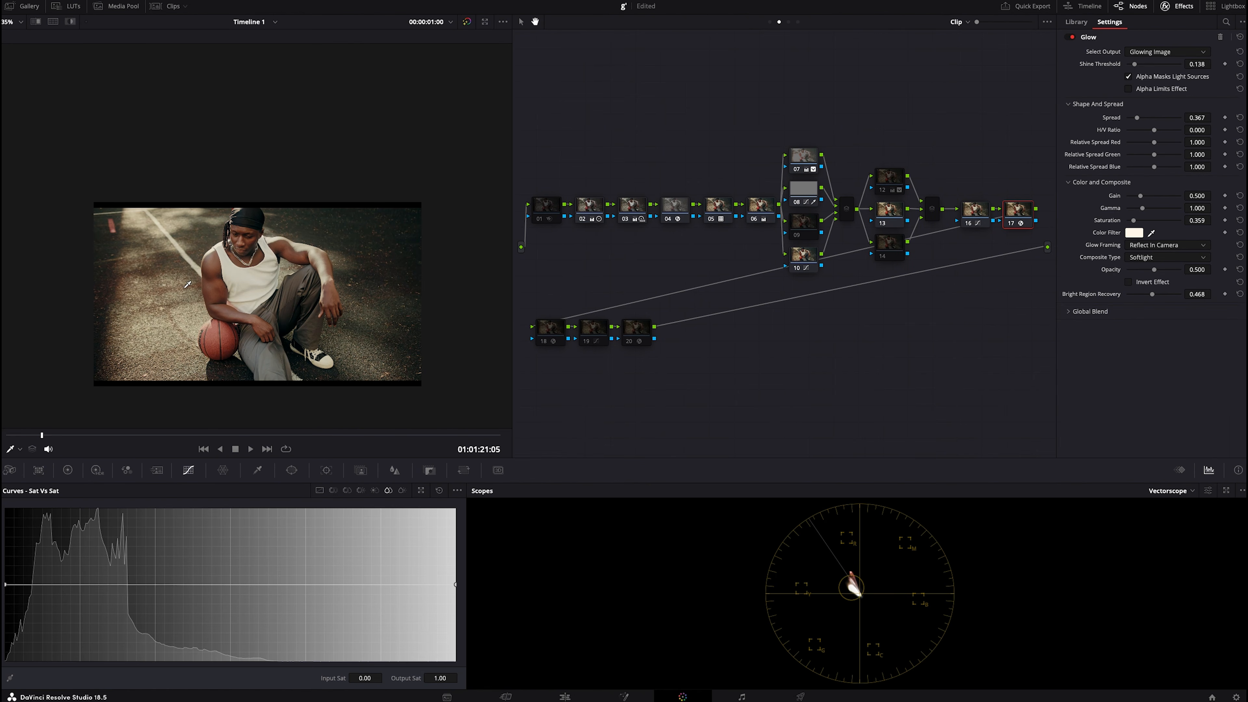
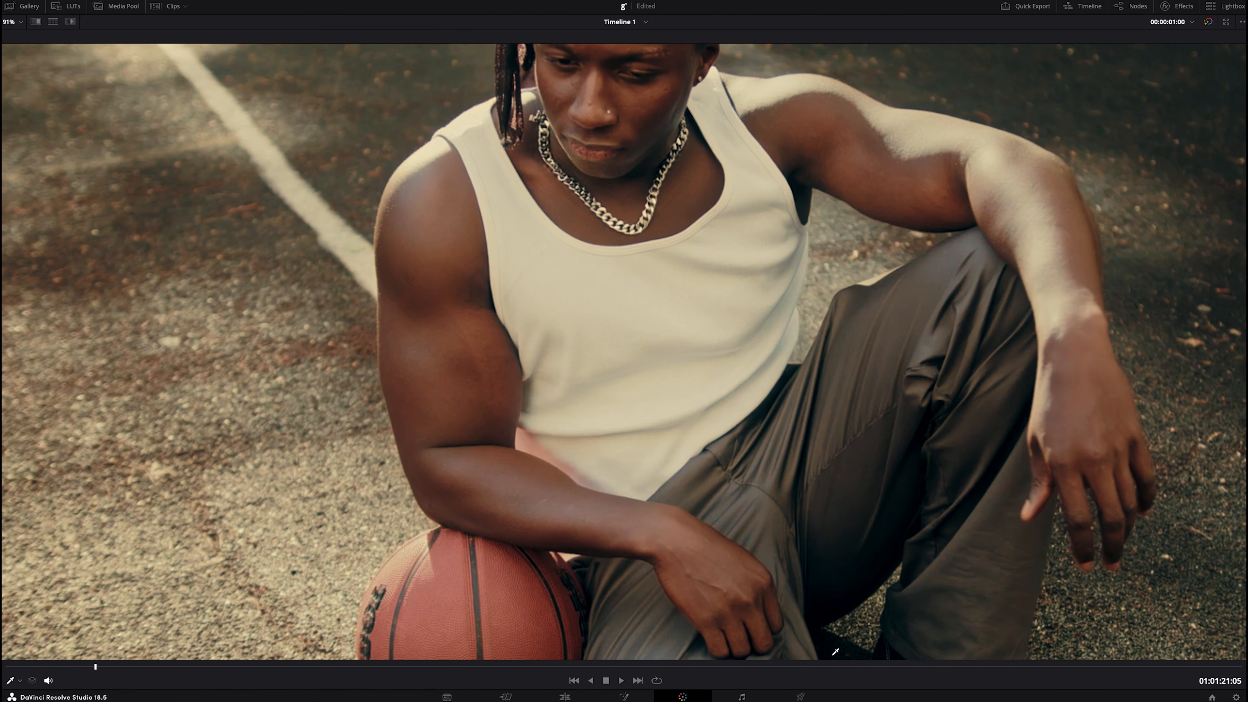
pyautogui.hotkey('shift', 'f')
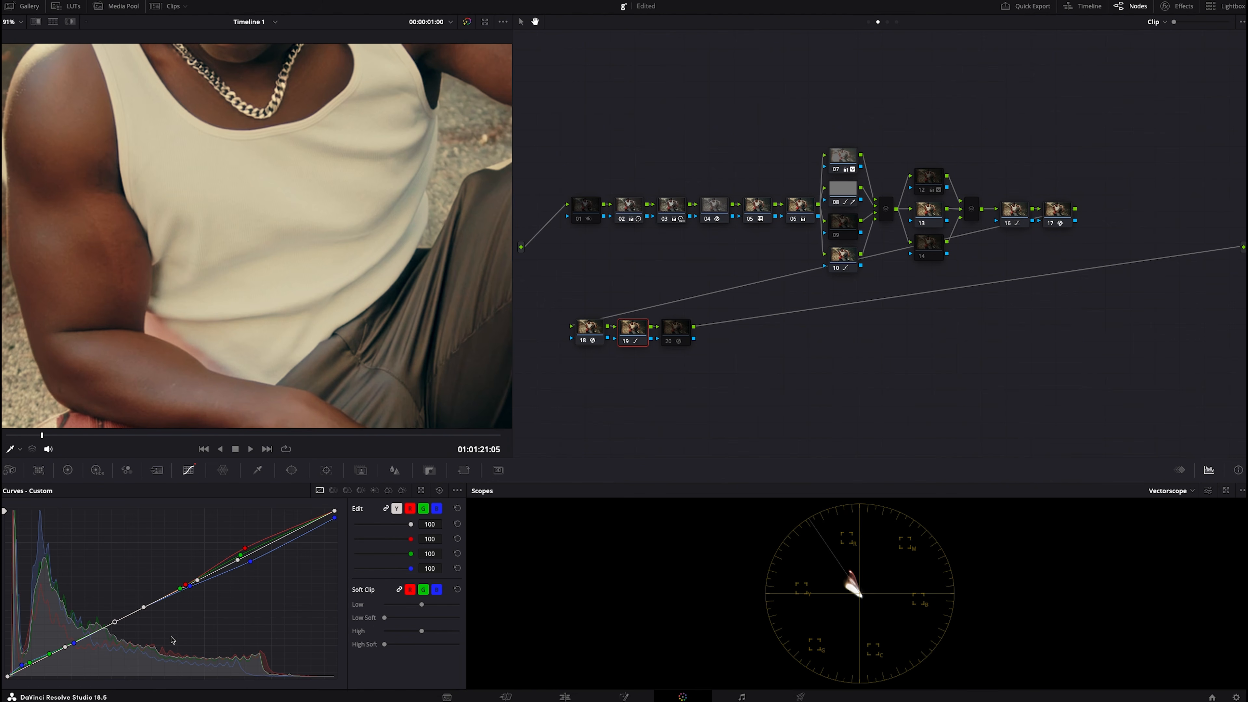
# Step: Toggle node 19 on the wide and close-up frames to compare its custom curve adjustment, leaving the node enabled
pyautogui.scroll(-2, 264, 261)
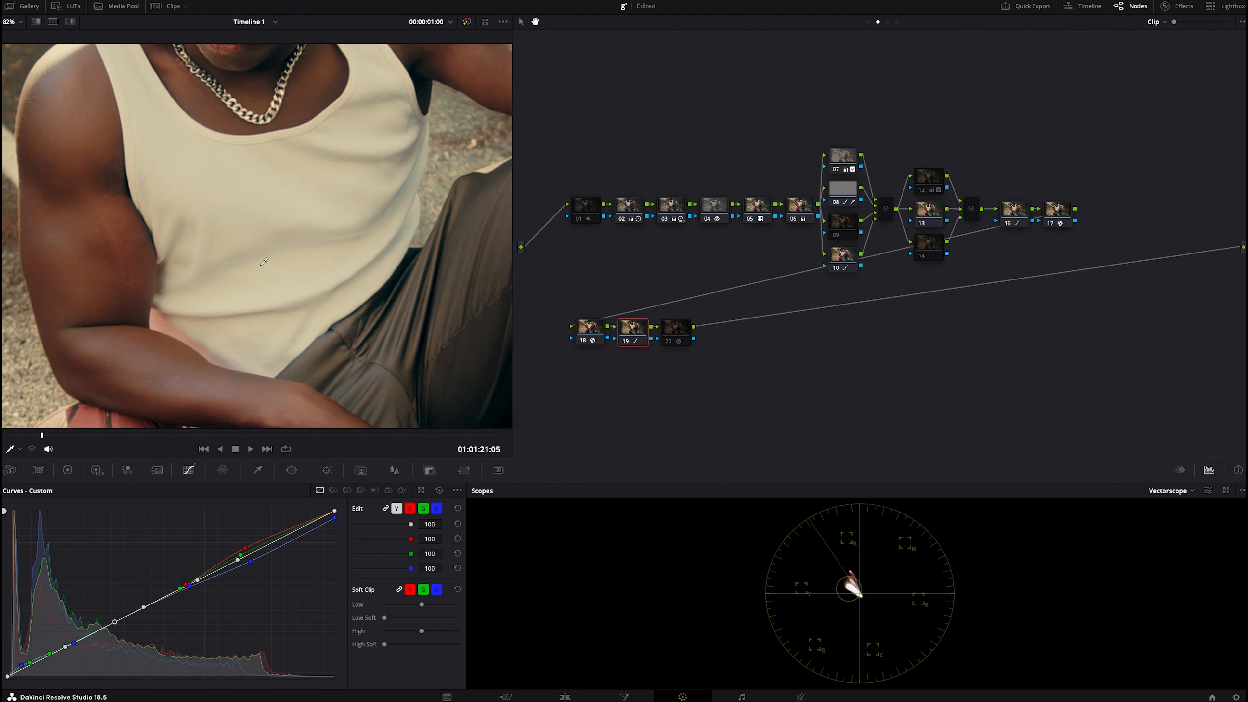
pyautogui.scroll(-3, 264, 262)
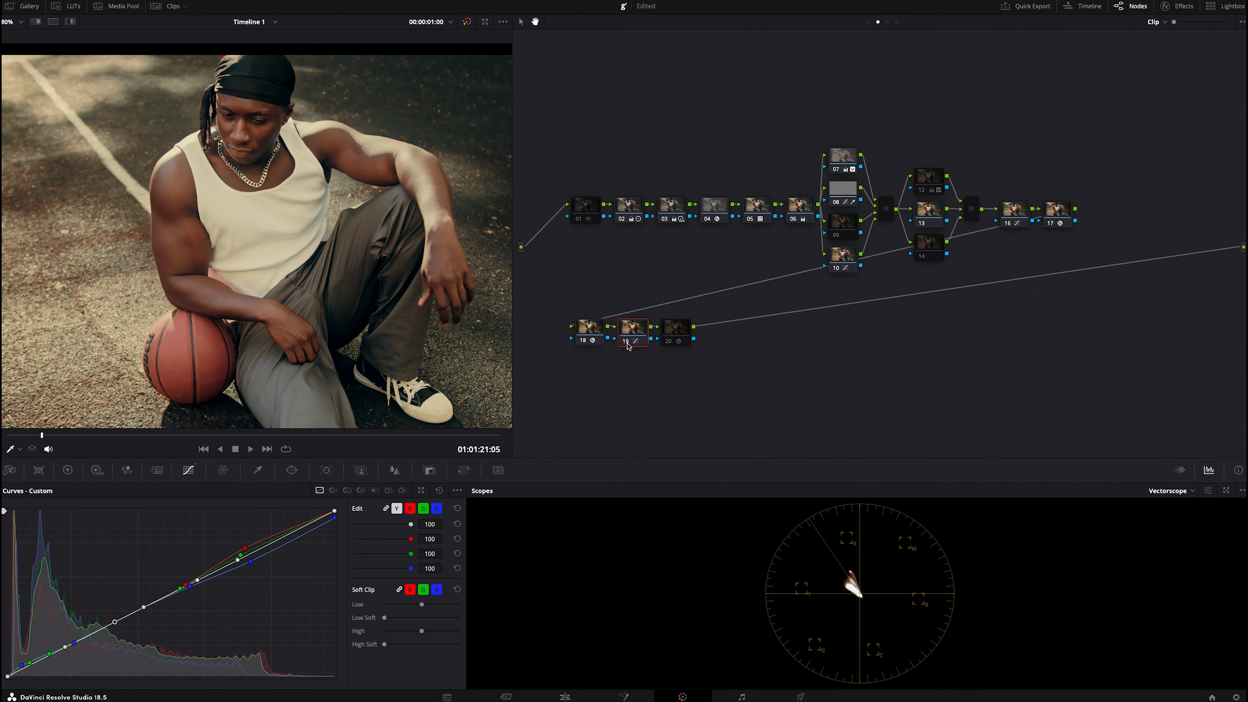
pyautogui.click(628, 343)
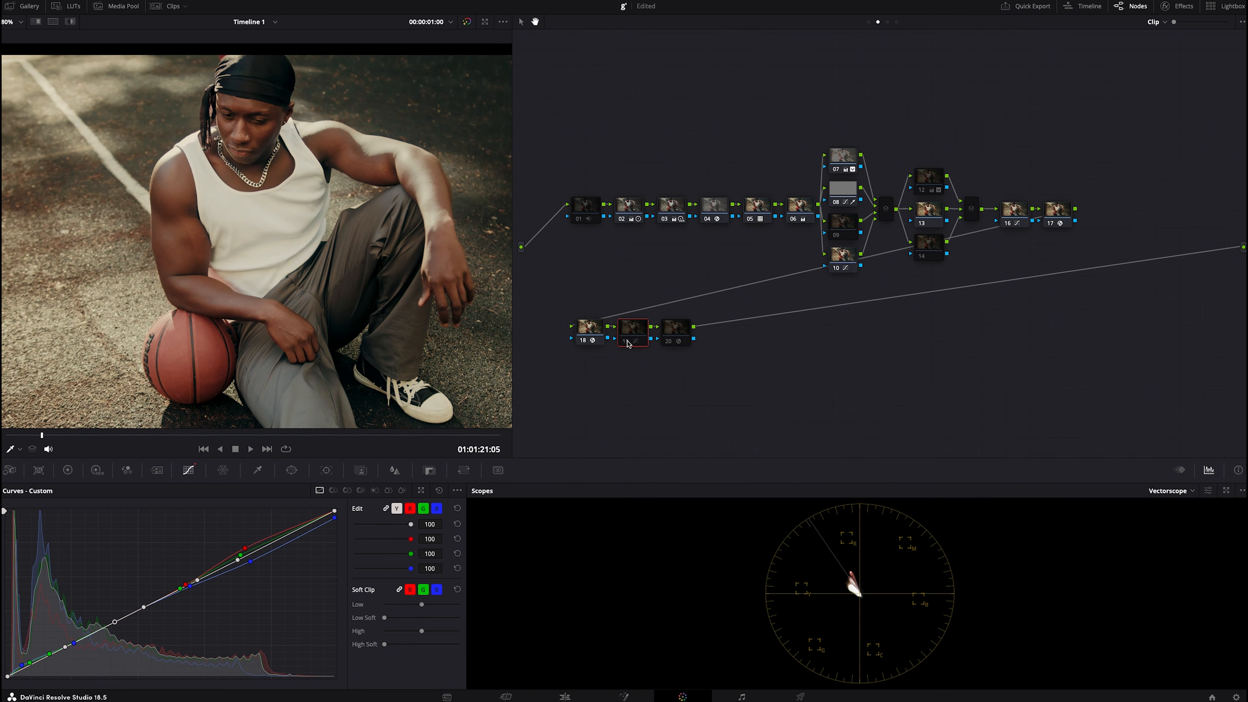
pyautogui.click(628, 343)
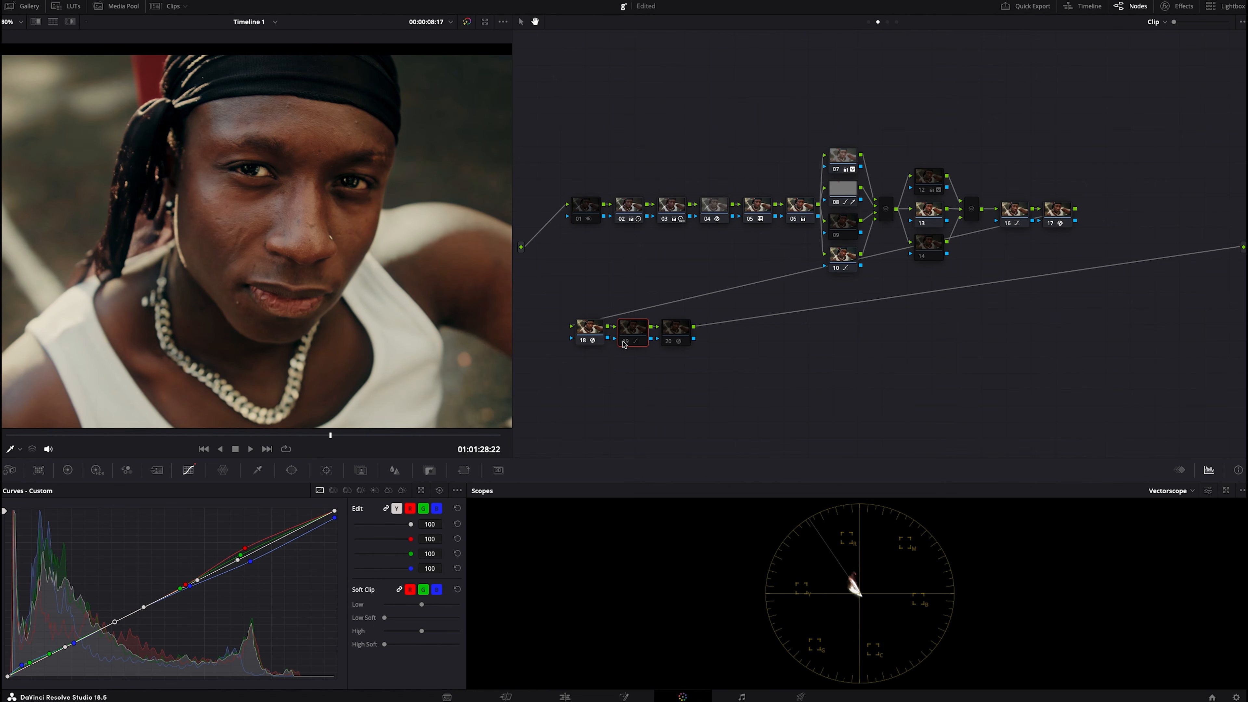
pyautogui.click(623, 341)
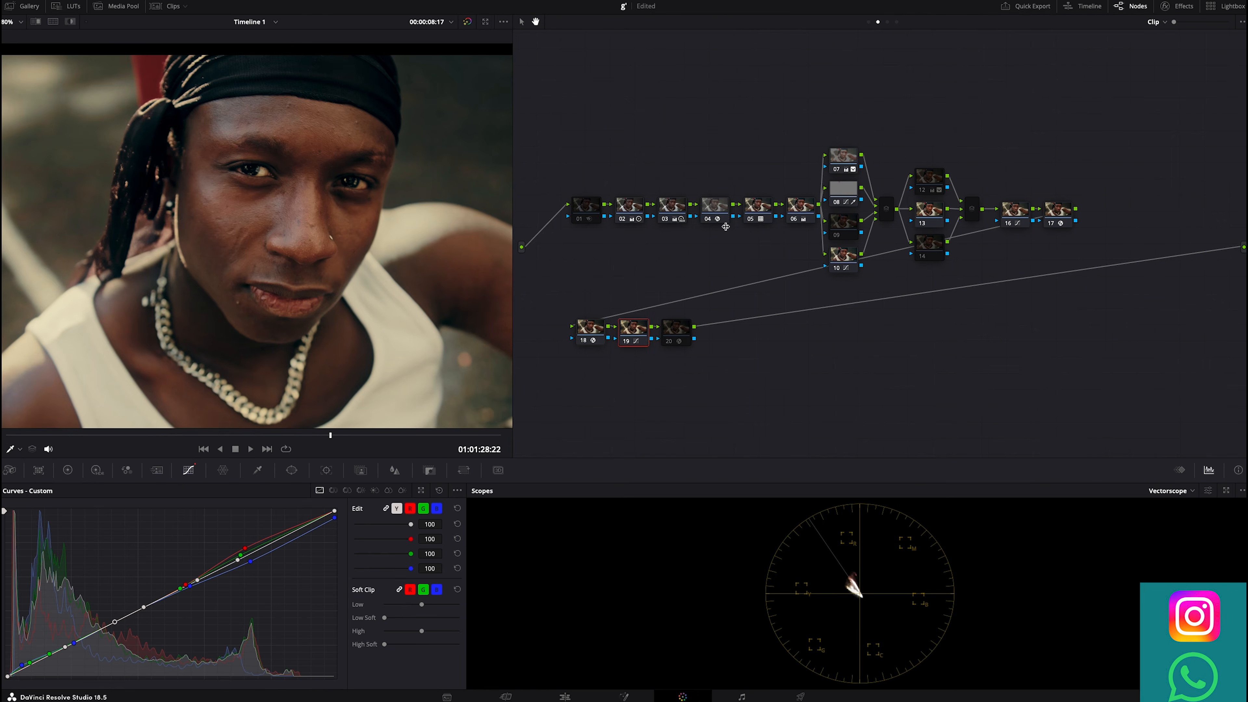
# Step: Select the film grain node 20 and disable it together with node 01
pyautogui.moveTo(726, 226); pyautogui.dragTo(773, 227)
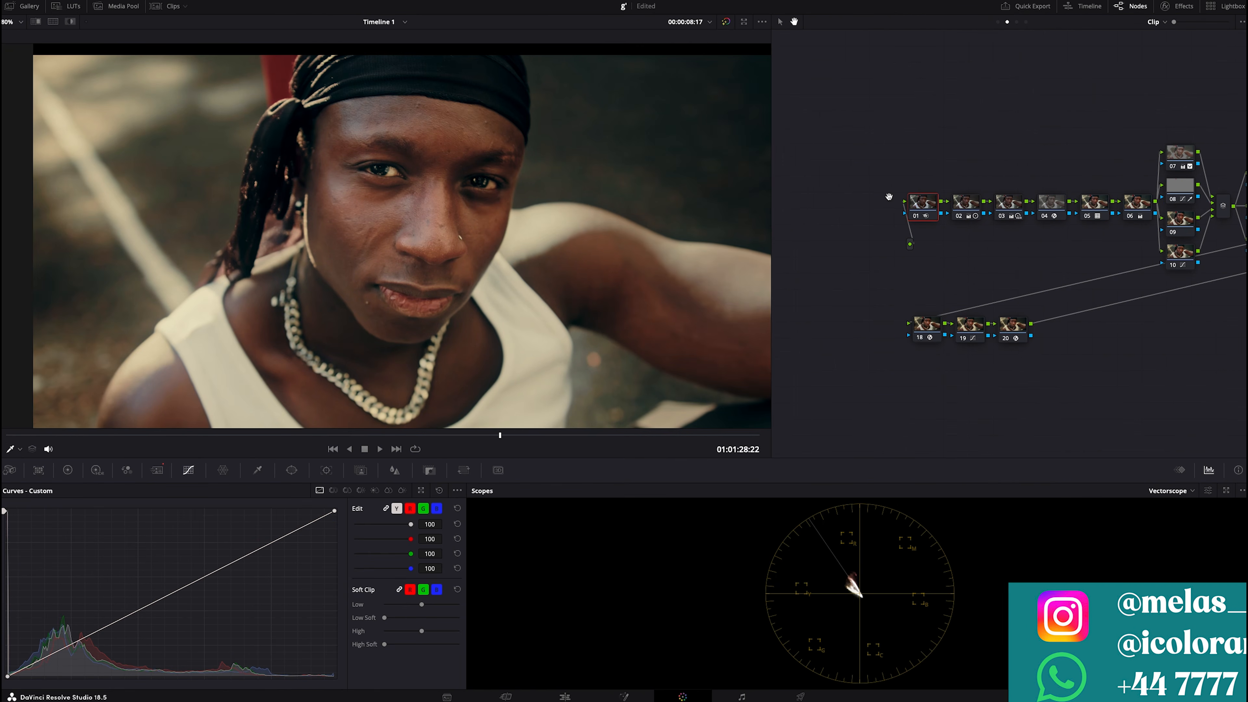
pyautogui.click(1021, 329)
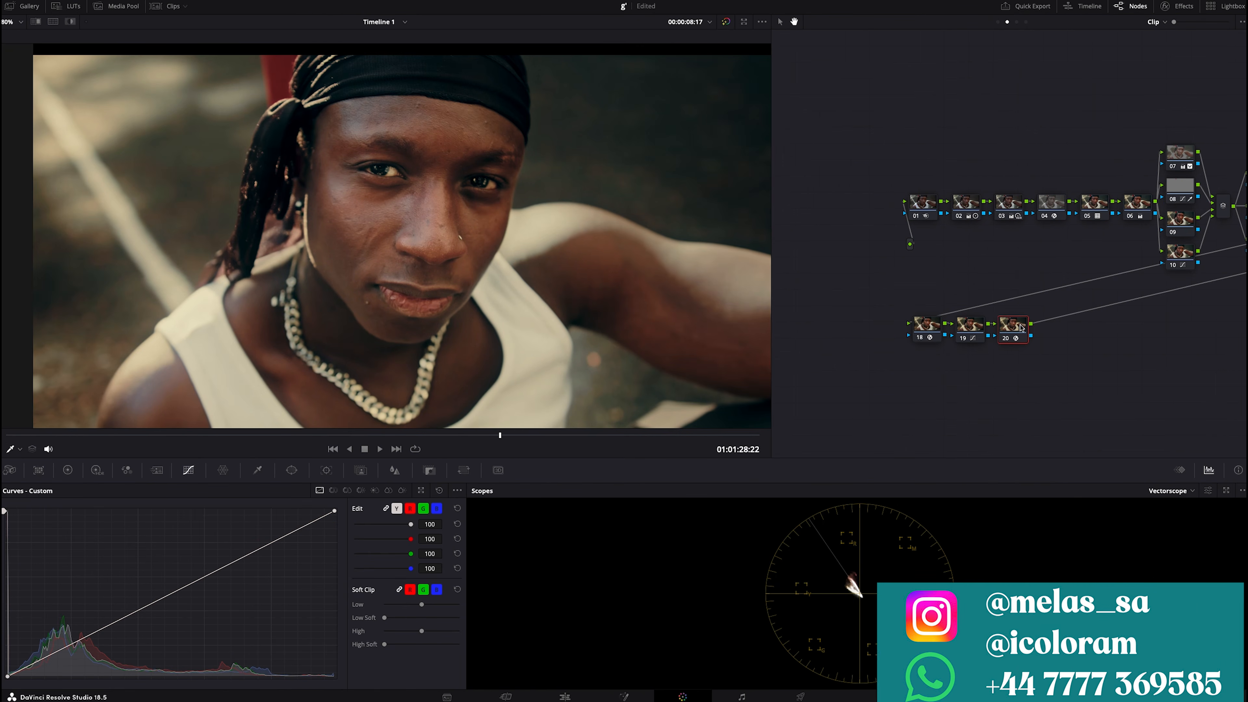
pyautogui.click(1005, 340)
pyautogui.click(923, 218)
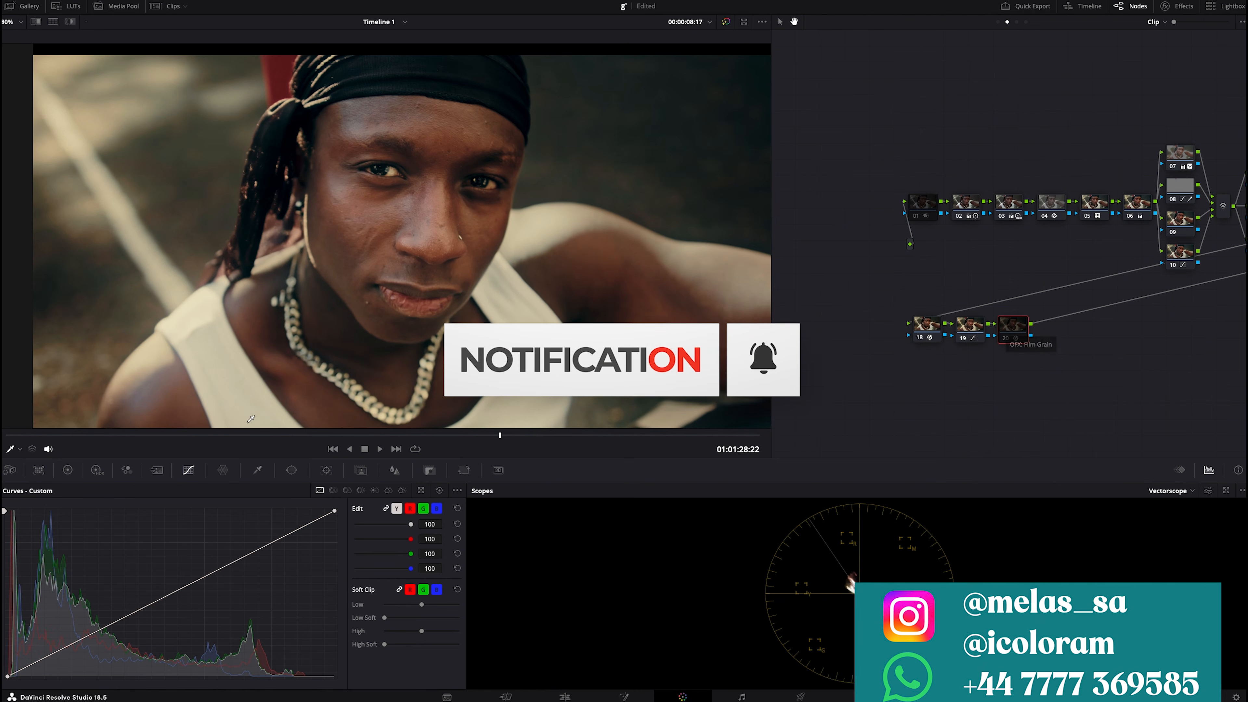
# Step: Examine the texture of the player's arm and tank top in an enlarged full-size view at 01:01:21:19
pyautogui.click(214, 436)
pyautogui.hotkey('alt', 'f')
pyautogui.scroll(5, 482, 400)
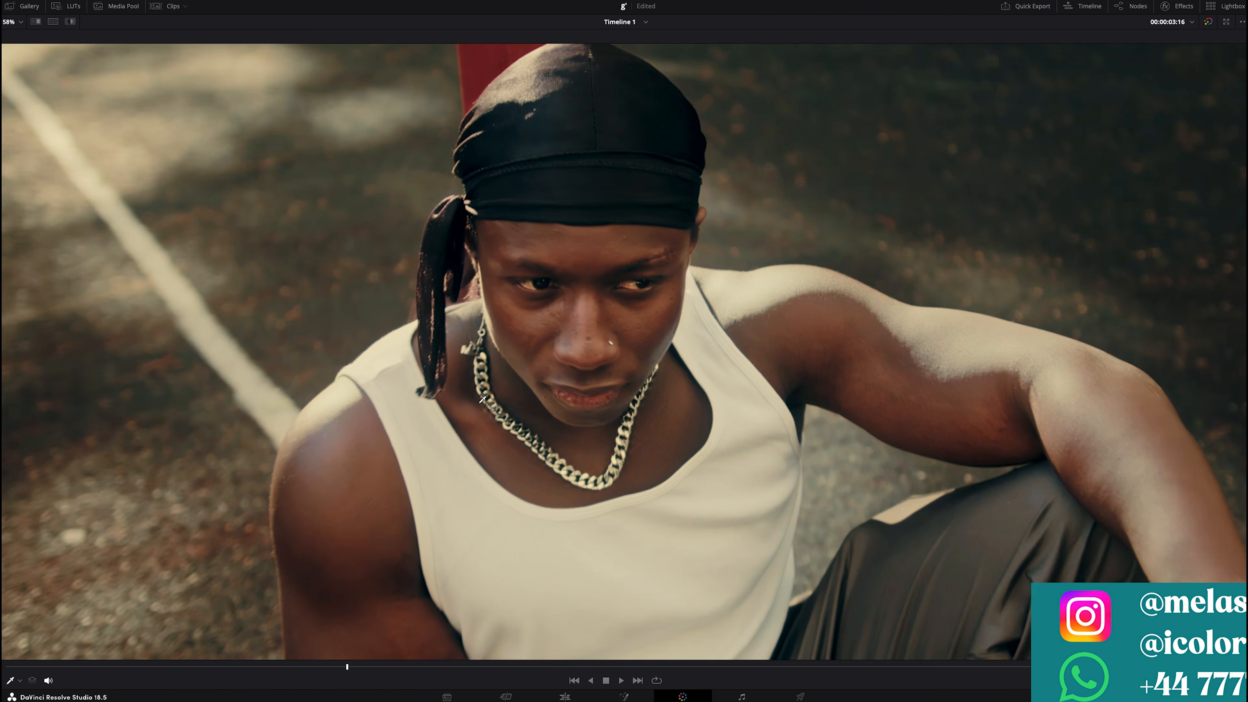
pyautogui.click(154, 667)
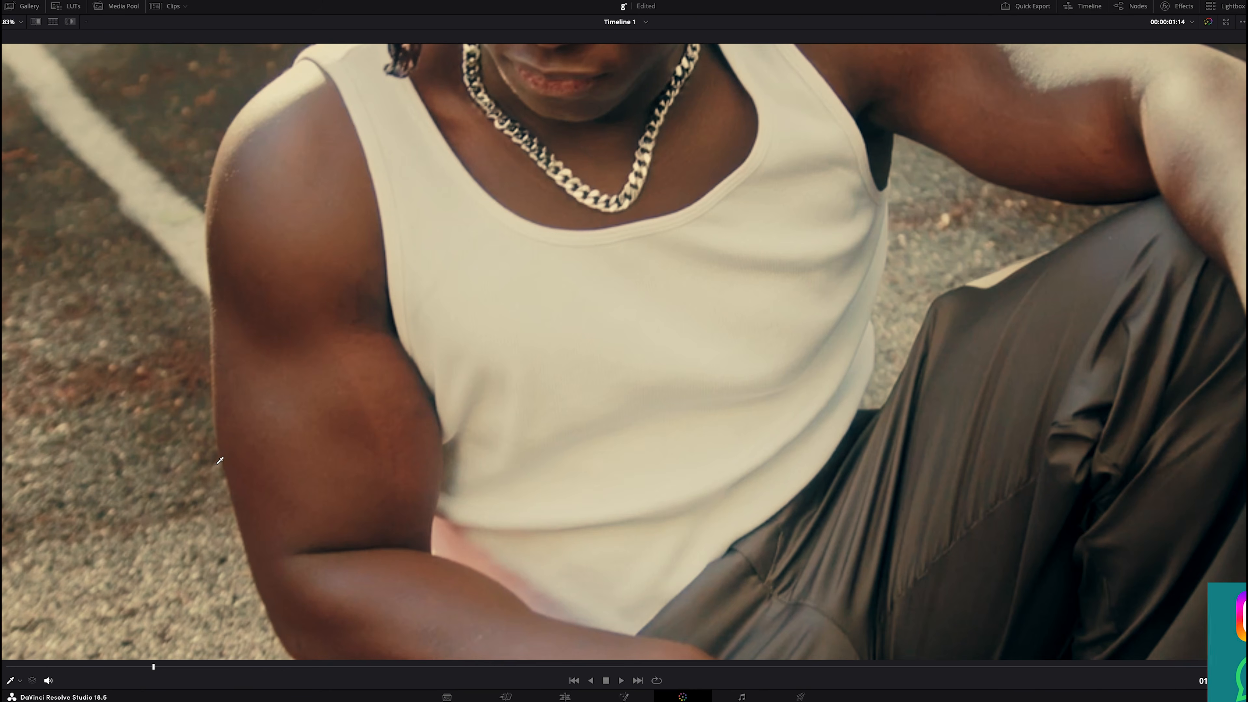
pyautogui.scroll(3, 221, 457)
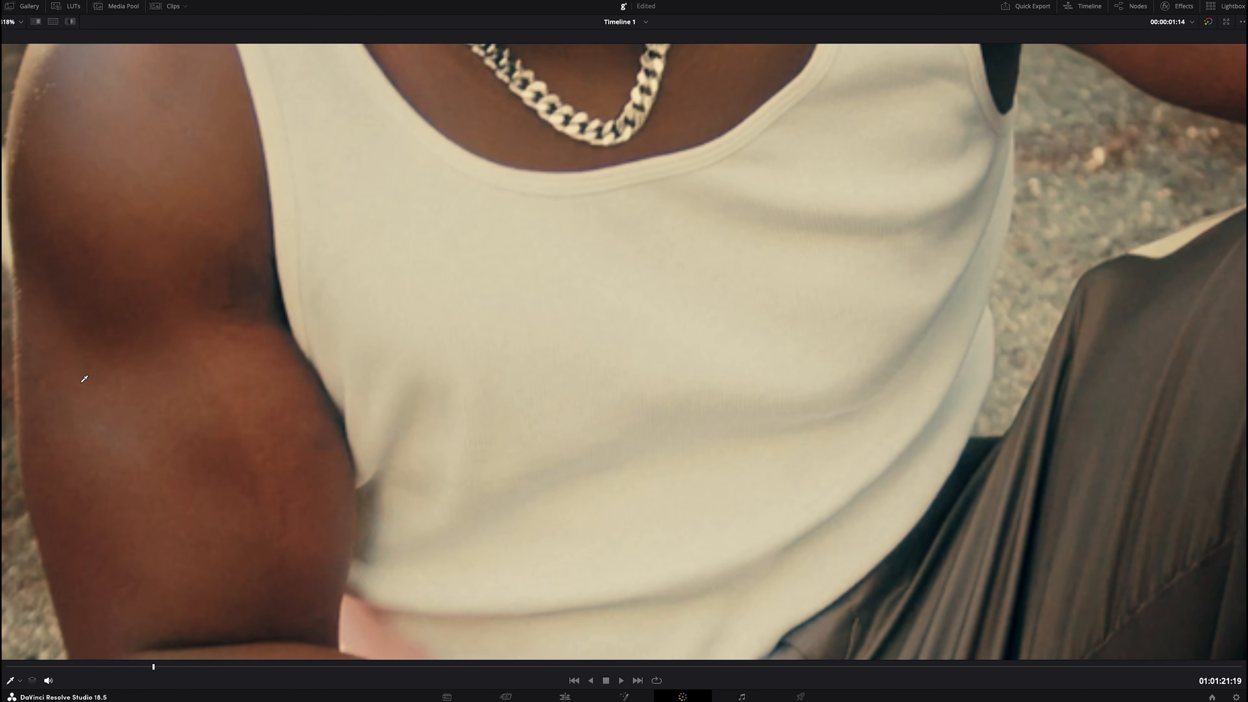
pyautogui.hotkey('alt', 'f')
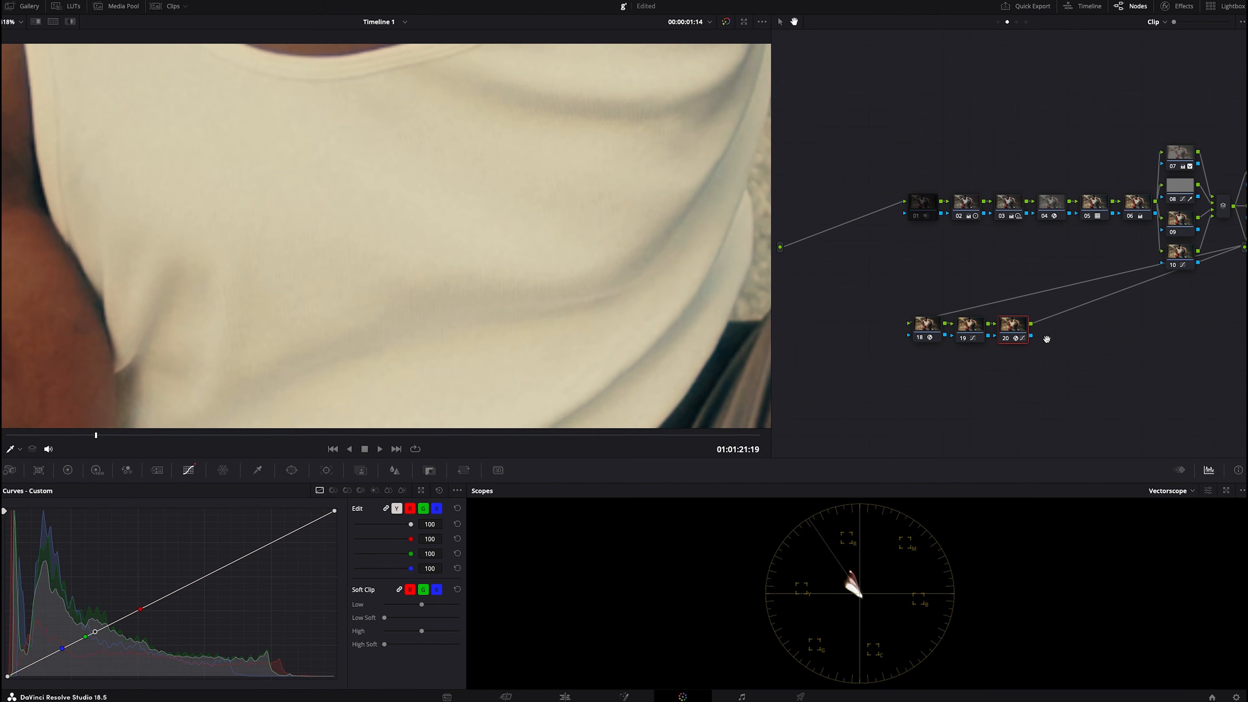
# Step: Reset node 20's custom curves and re-enable node 01
pyautogui.click(439, 490)
pyautogui.scroll(-1, 849, 309)
pyautogui.scroll(-5, 643, 245)
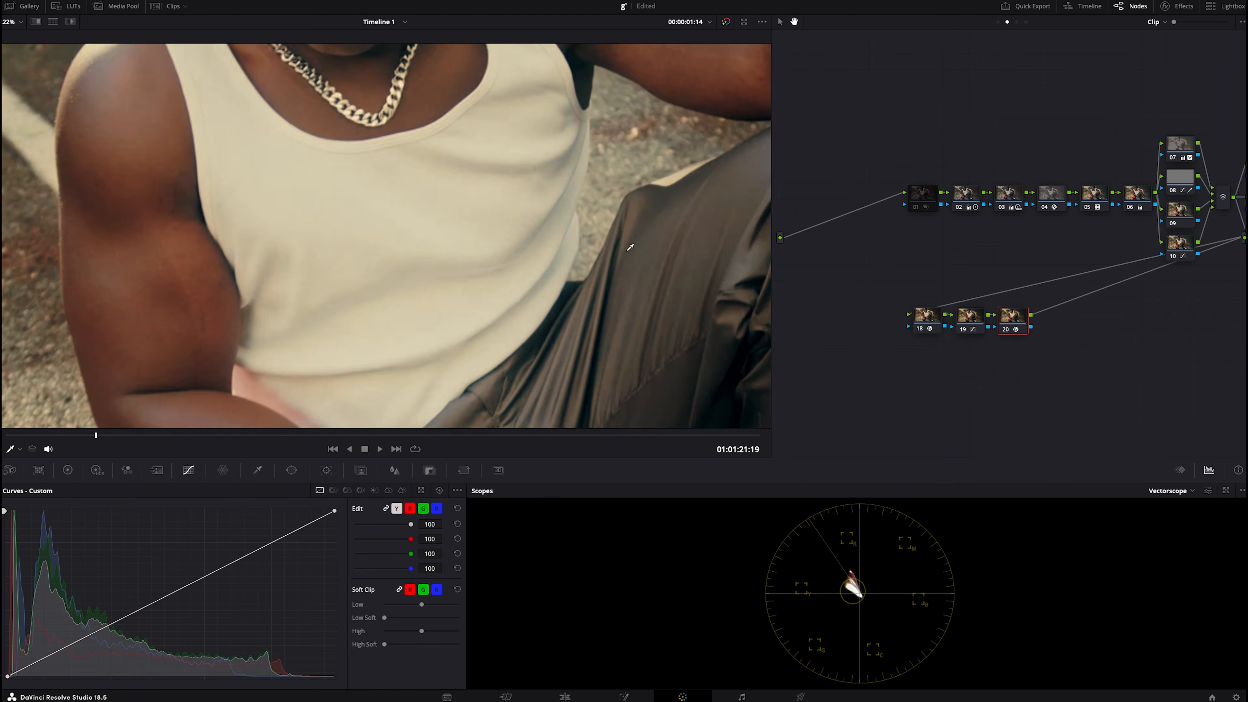
pyautogui.click(927, 200)
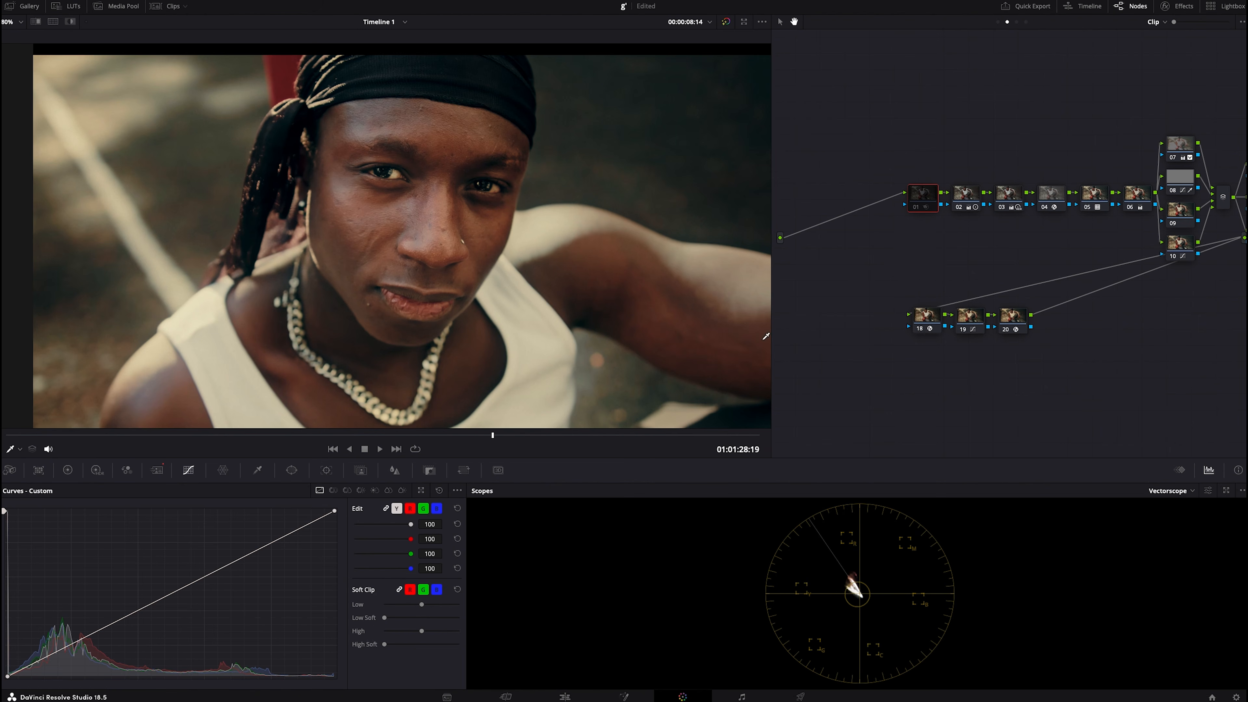
pyautogui.click(918, 208)
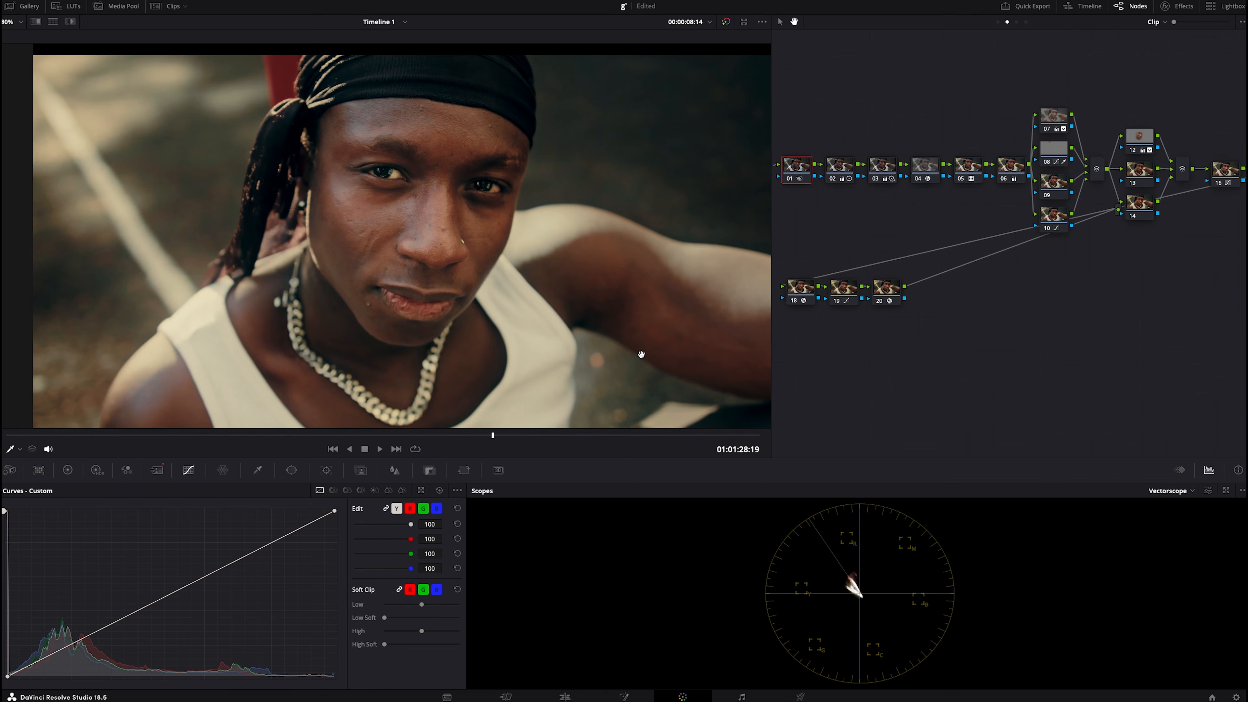
# Step: Toggle node 12 on the close-up frame to compare its windowed face adjustment
pyautogui.moveTo(641, 354); pyautogui.dragTo(619, 355)
pyautogui.click(1060, 155)
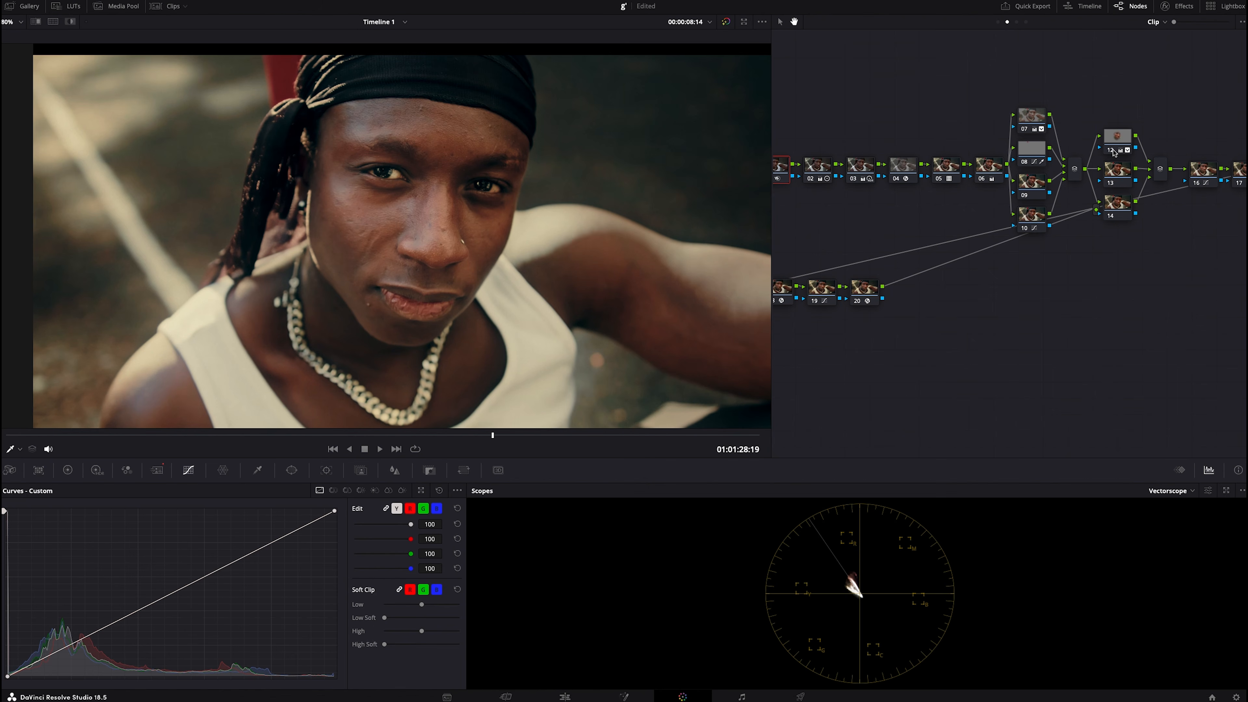
pyautogui.click(1114, 151)
pyautogui.click(1114, 151)
pyautogui.click(1113, 151)
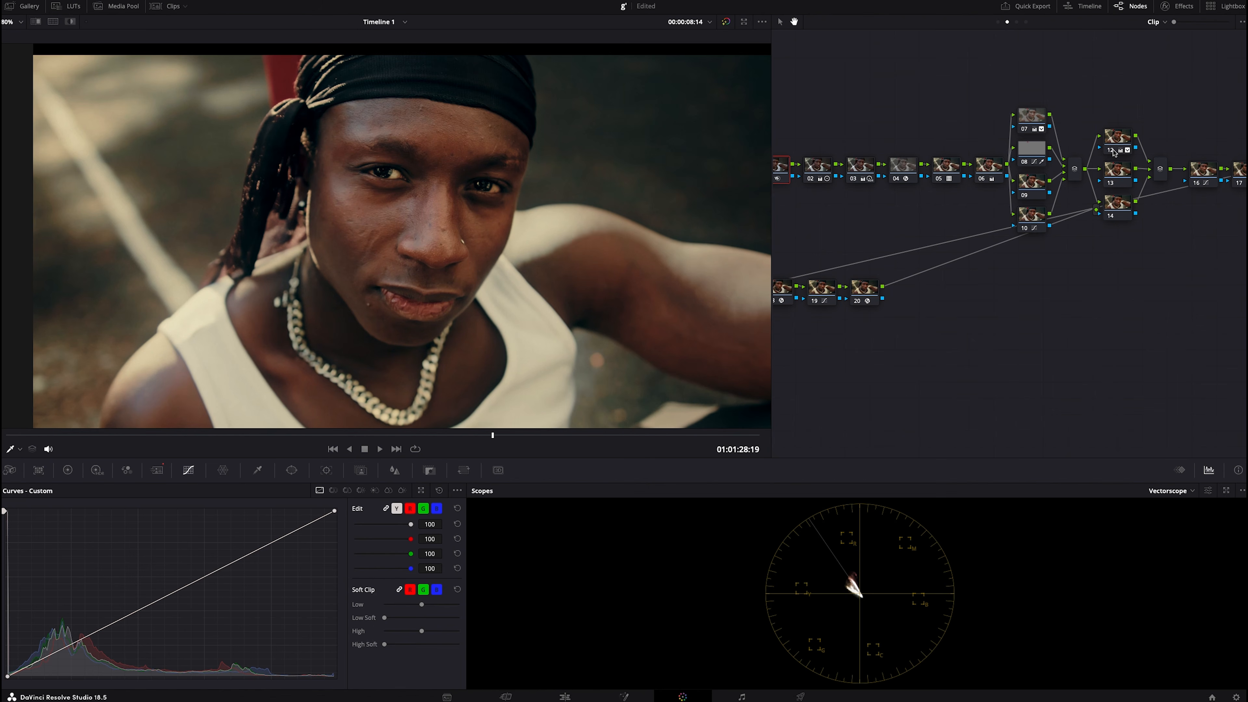
# Step: Toggle node 05 off and on to compare the flat image with the graded look
pyautogui.click(940, 180)
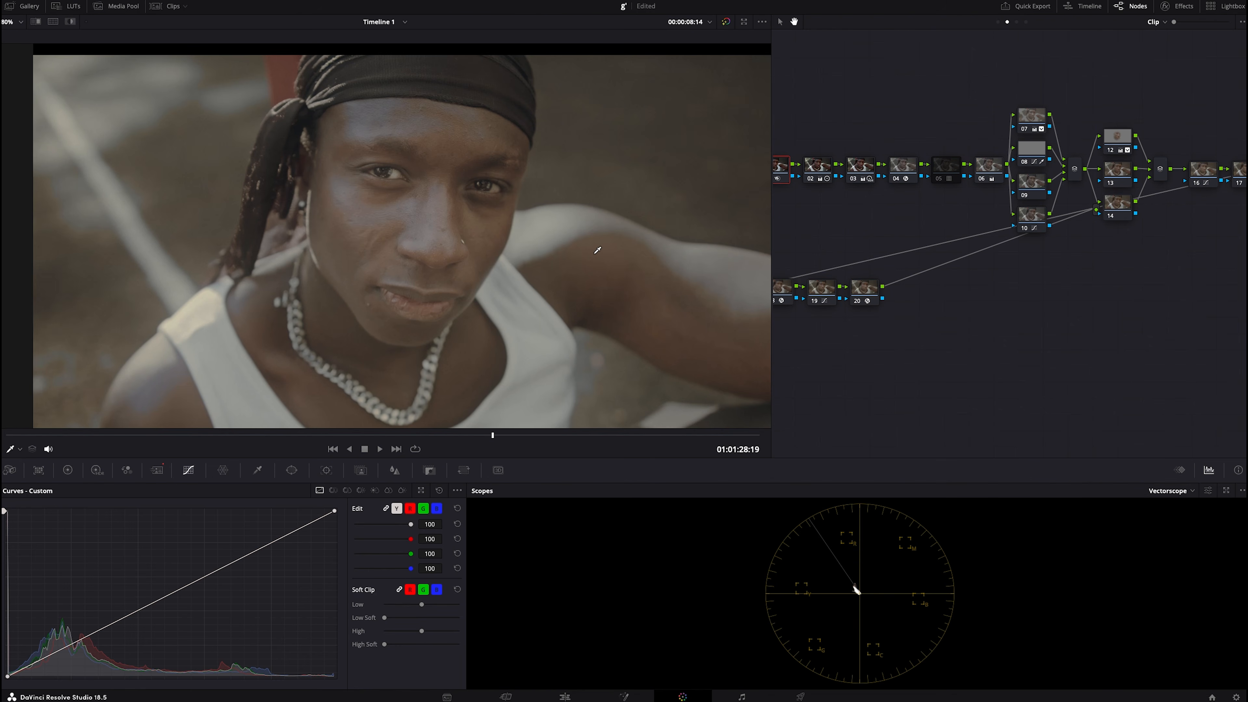
pyautogui.scroll(-2, 386, 326)
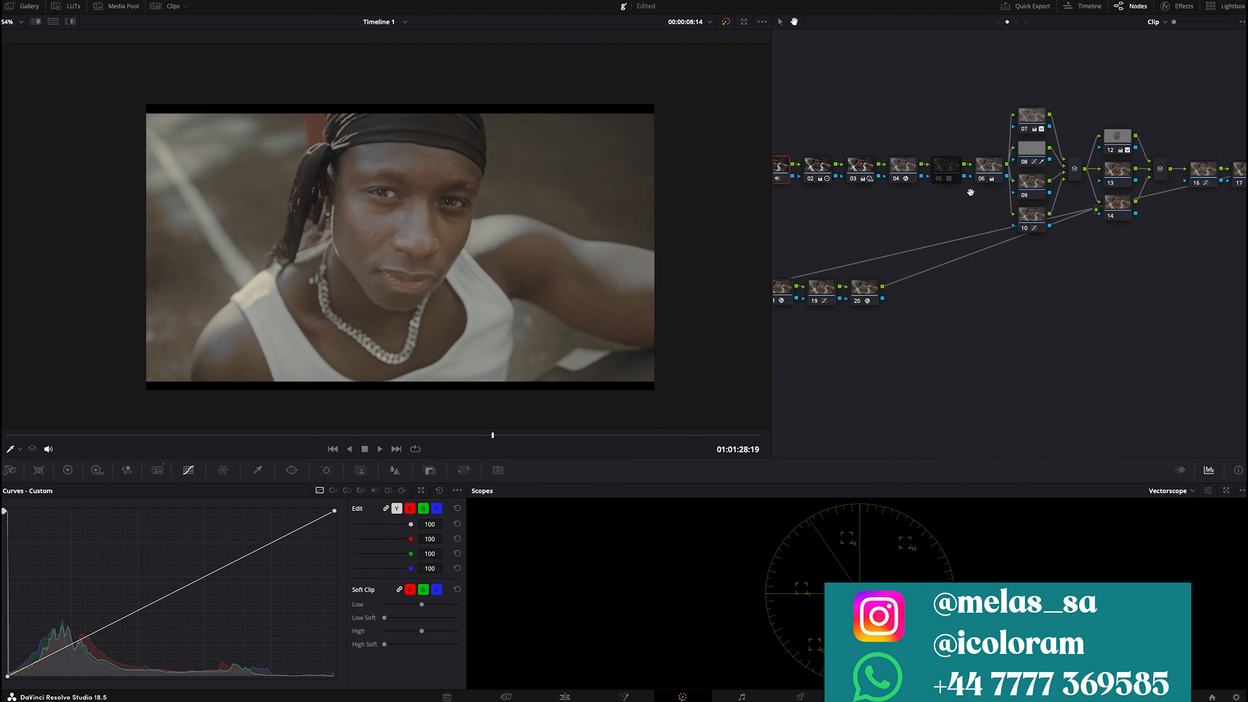
pyautogui.click(939, 181)
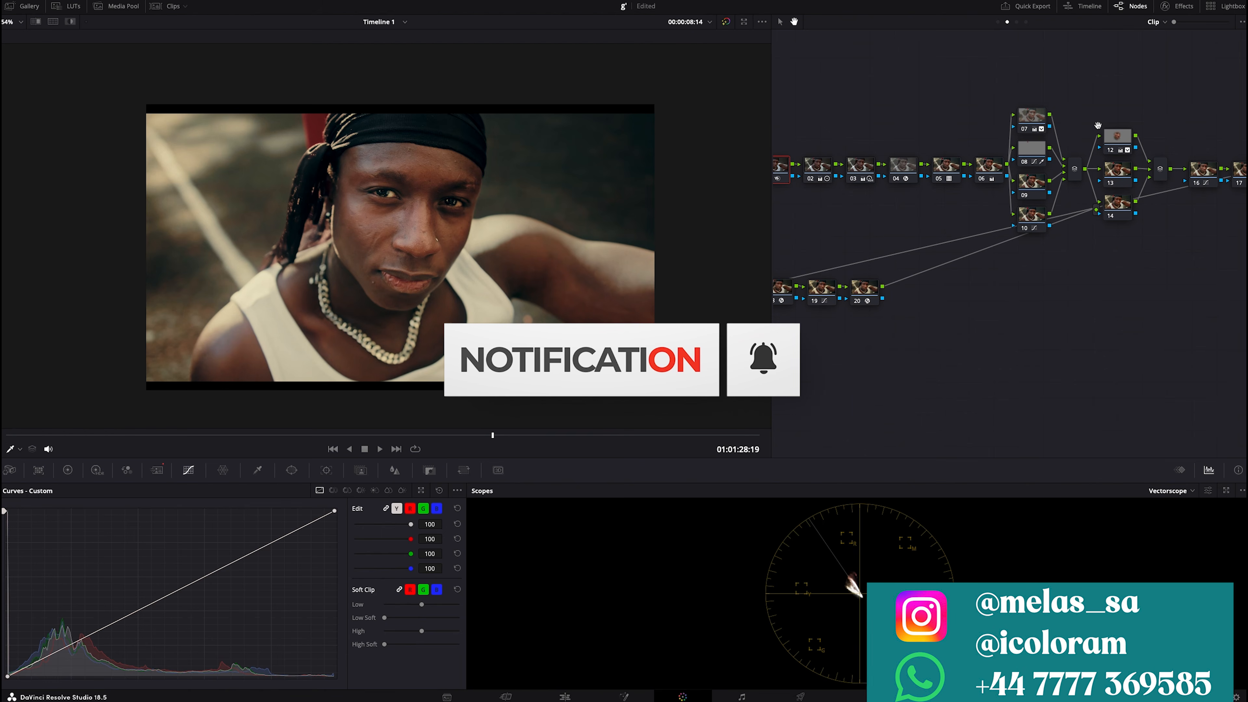
# Step: Disable node 12 and move the playhead to the wide frame at 01:01:22:01
pyautogui.click(1105, 151)
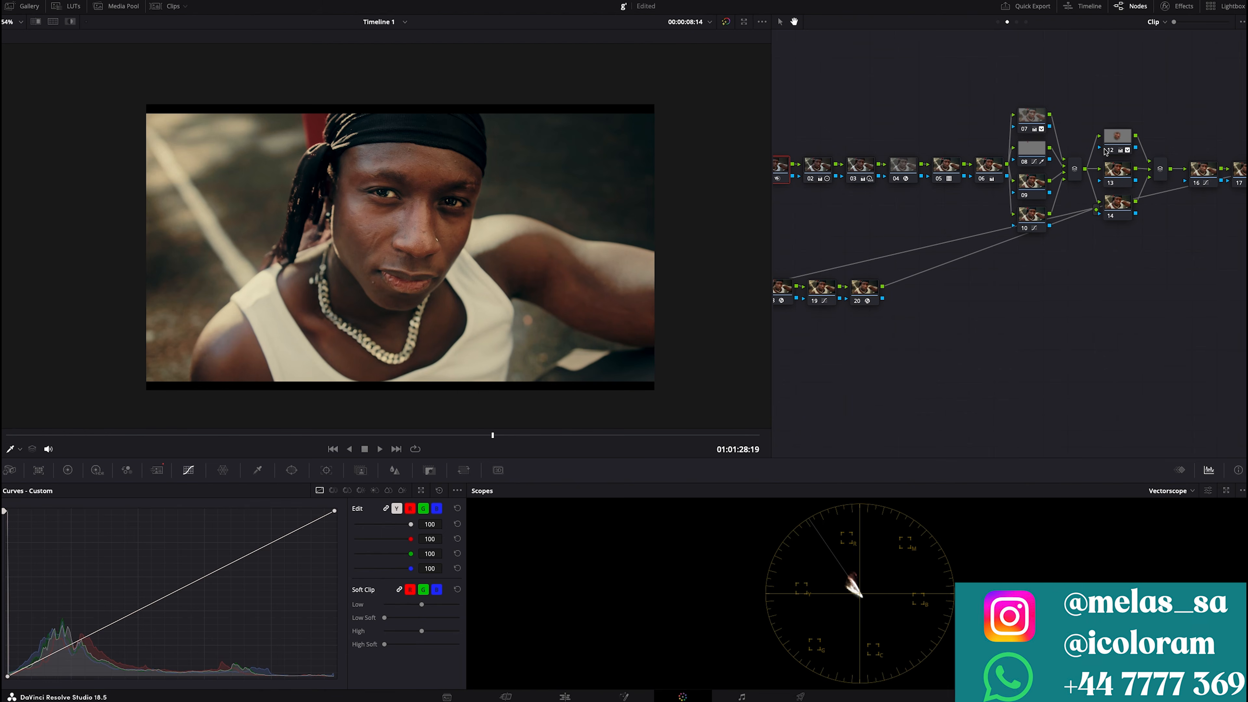
pyautogui.click(110, 435)
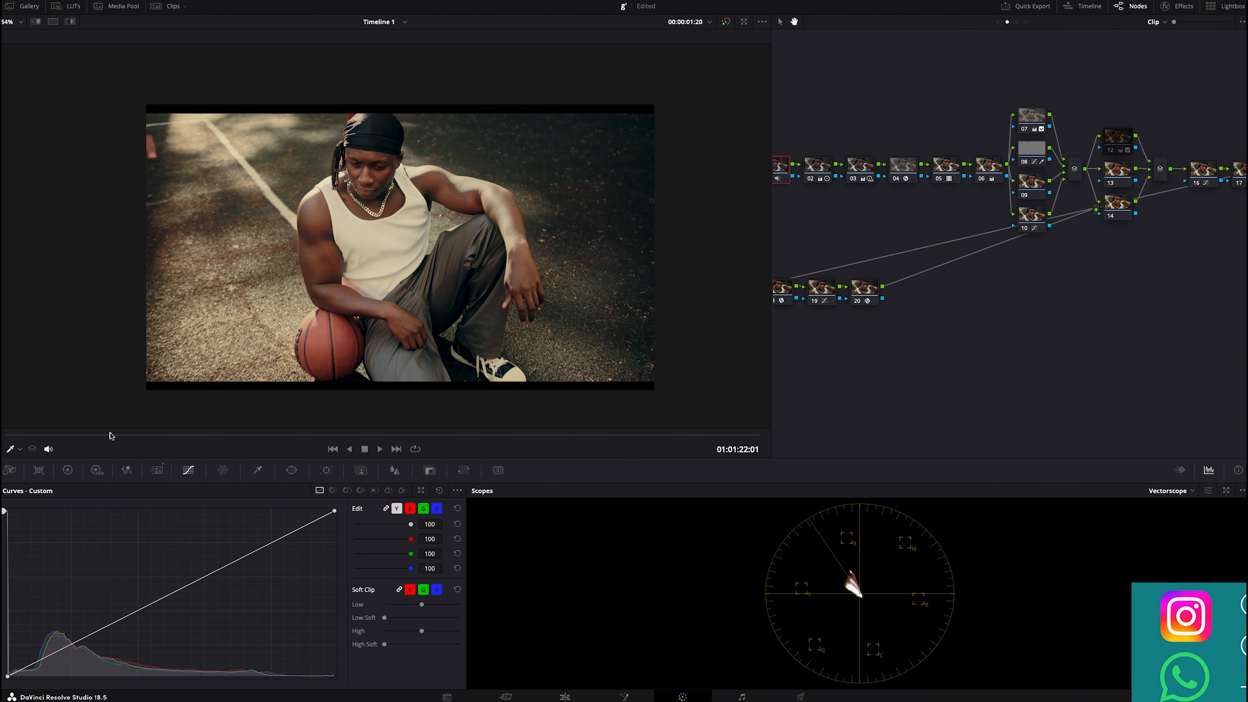